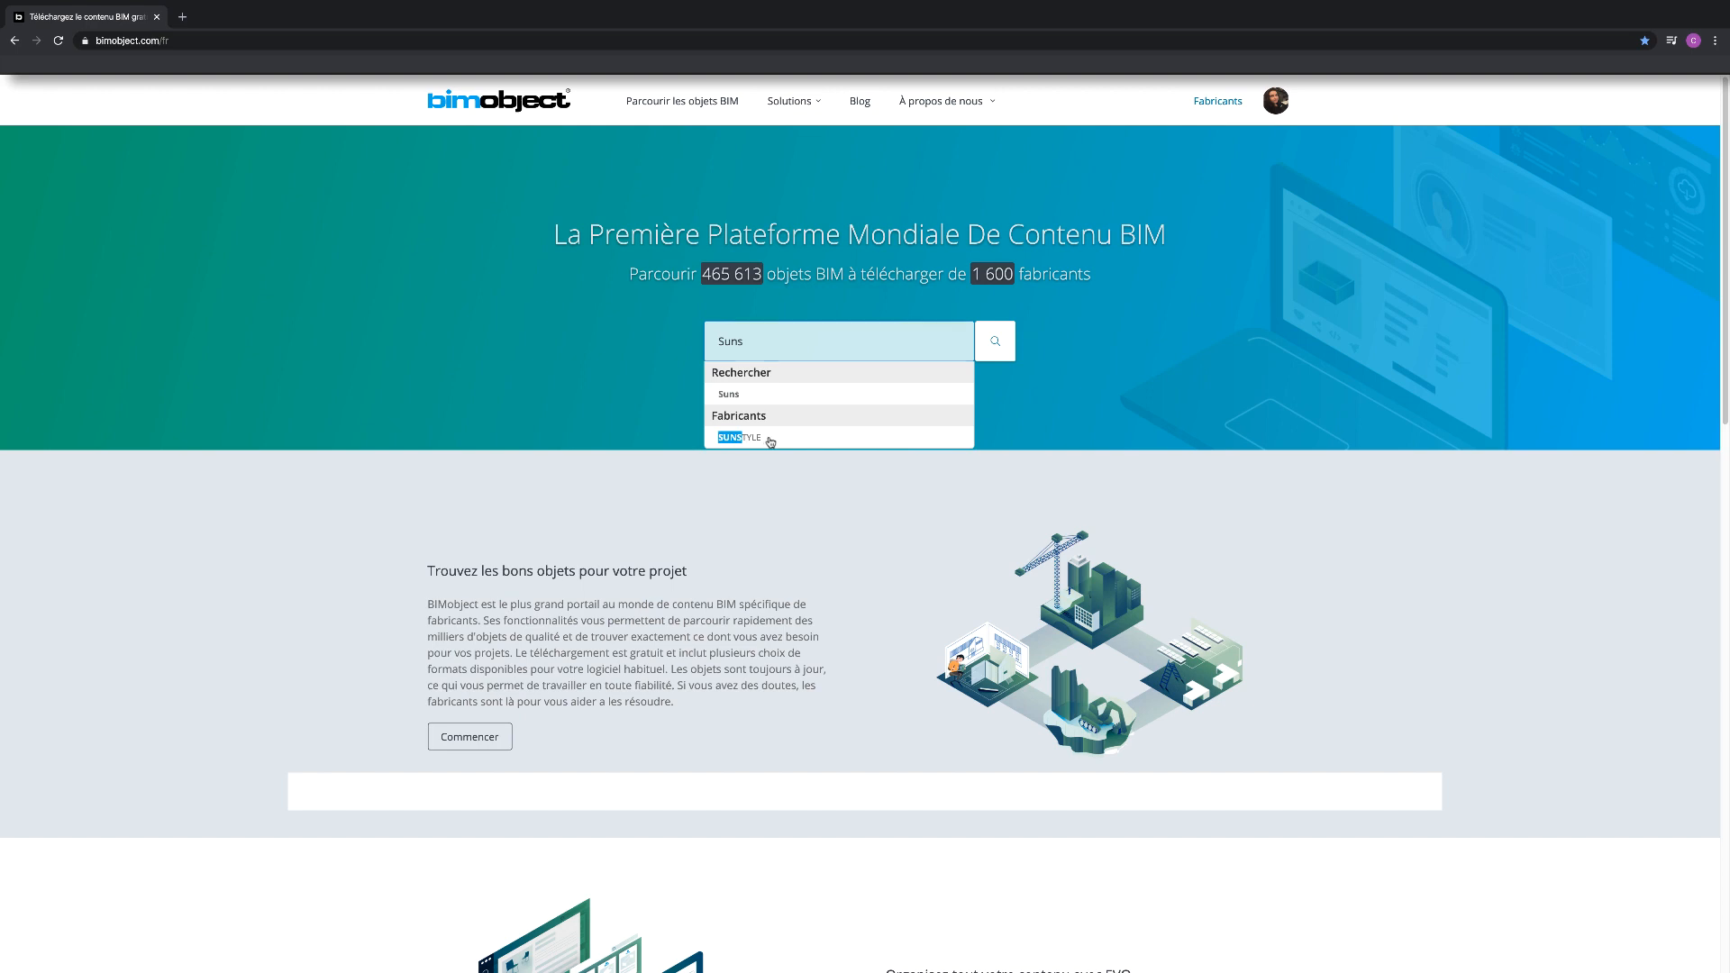
Find the manufacturer SUNSTYLE, filter its products to the Panneaux solaires object type, and open the Solution photovoltaïque product page
click(740, 438)
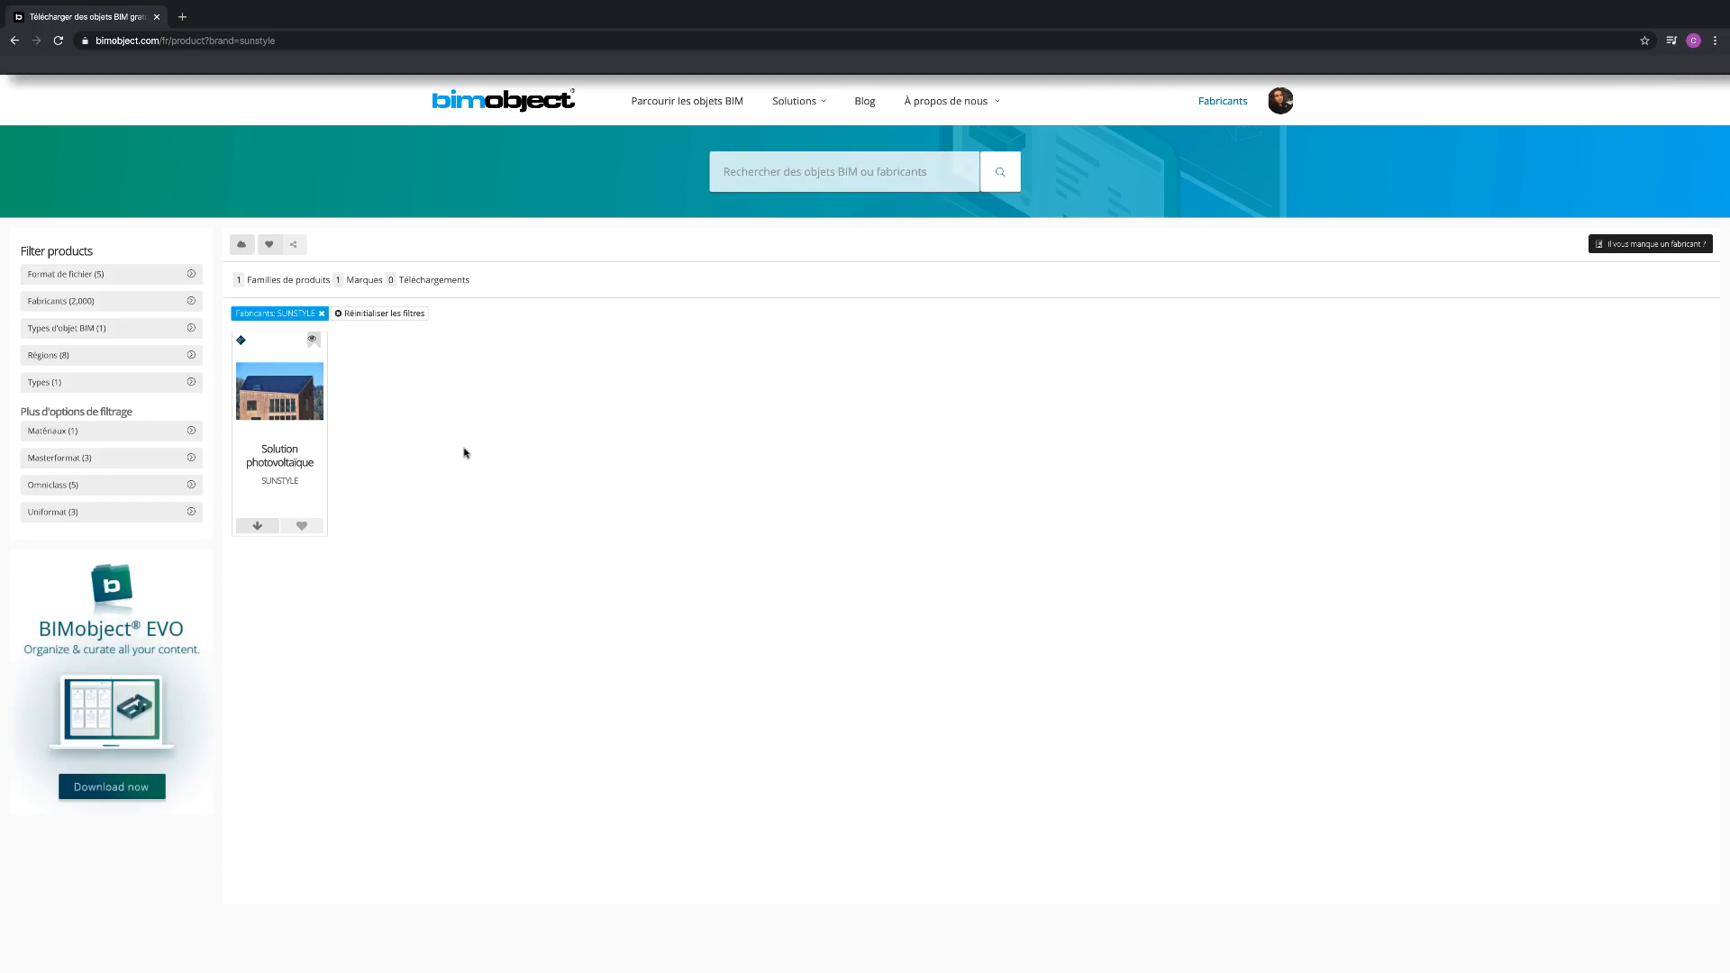
click(166, 335)
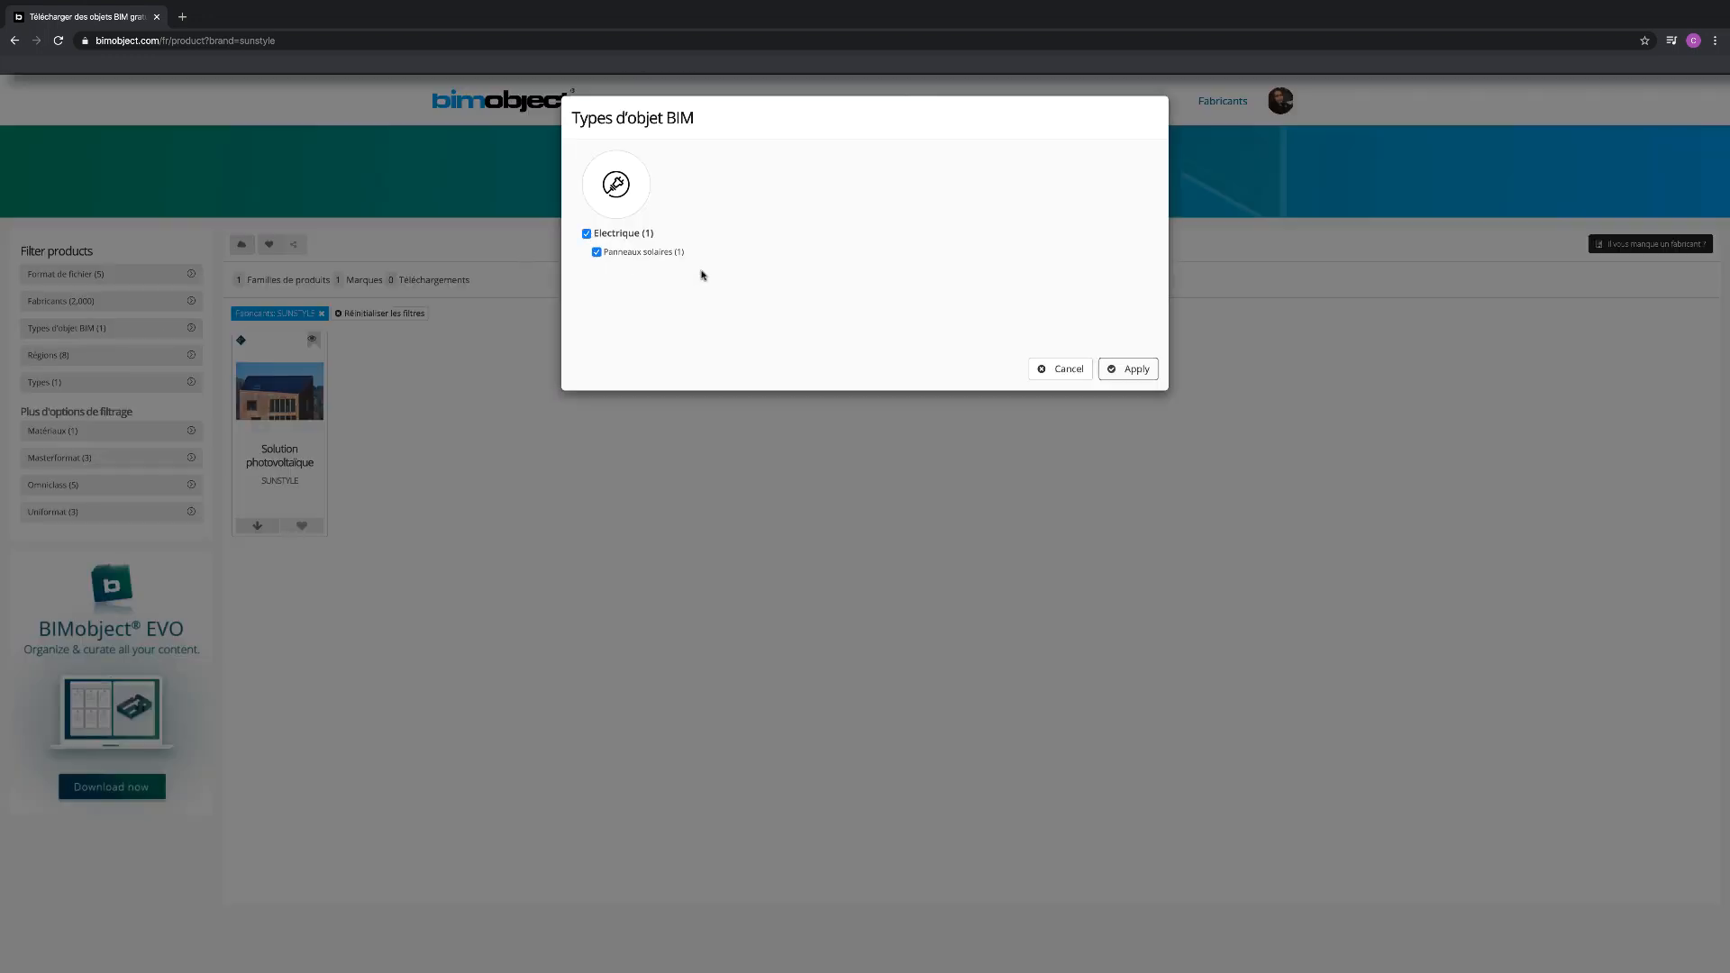
click(1134, 369)
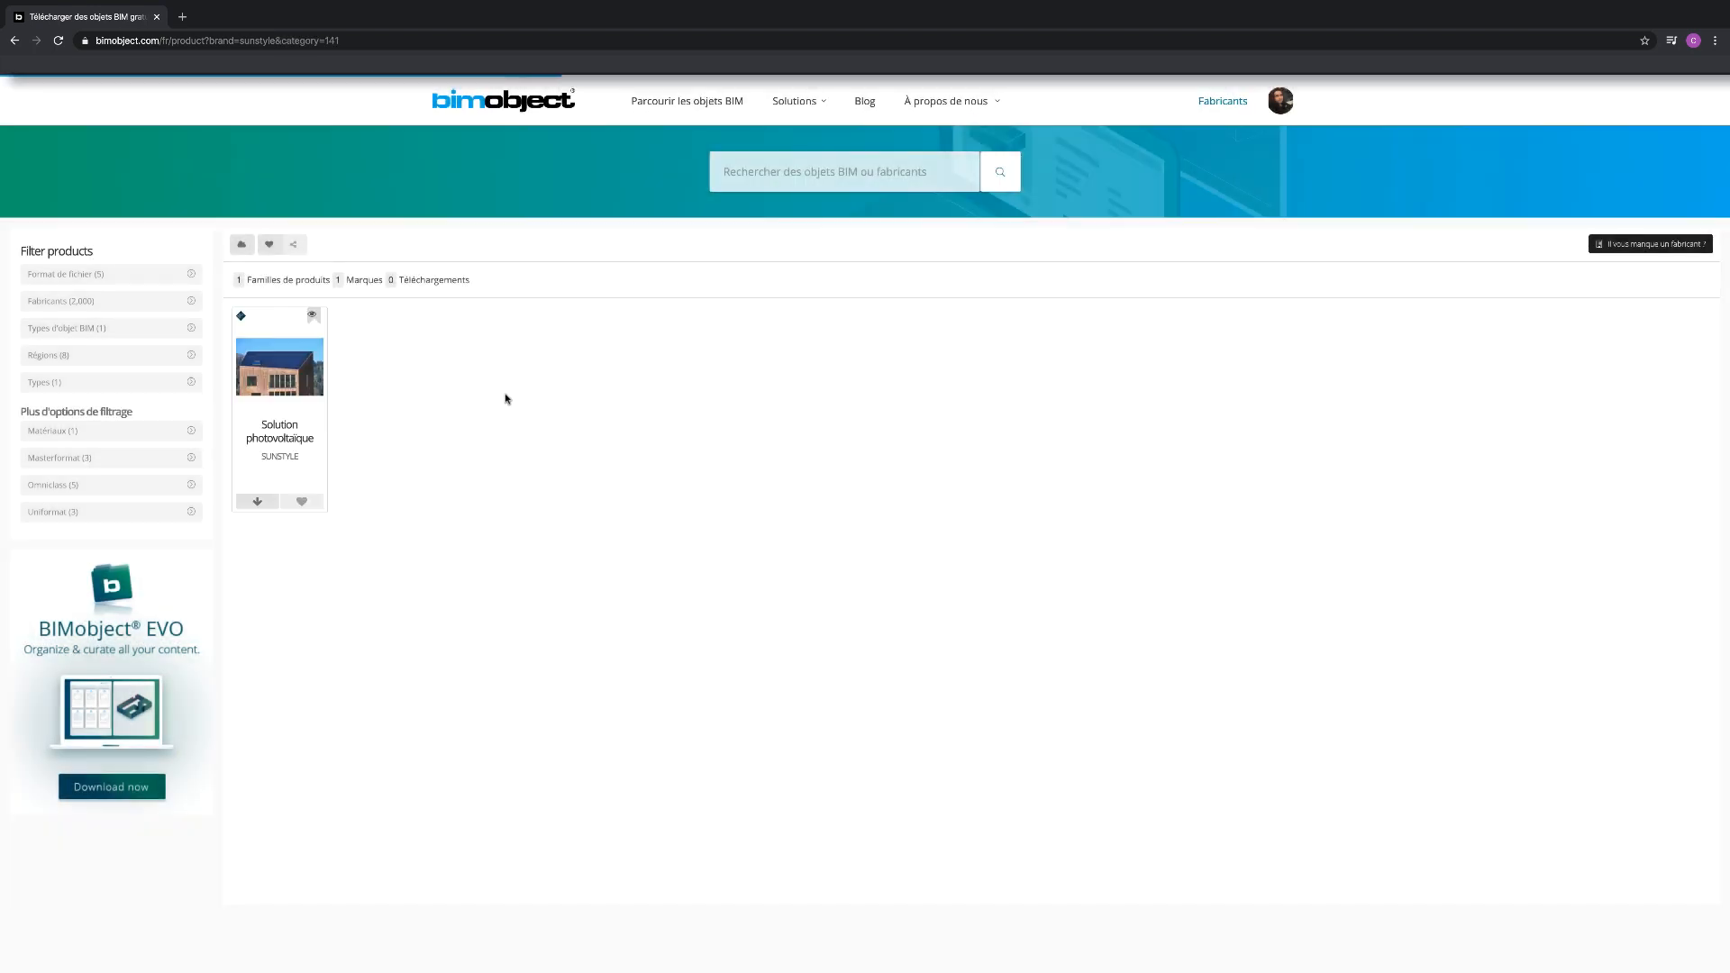
click(277, 438)
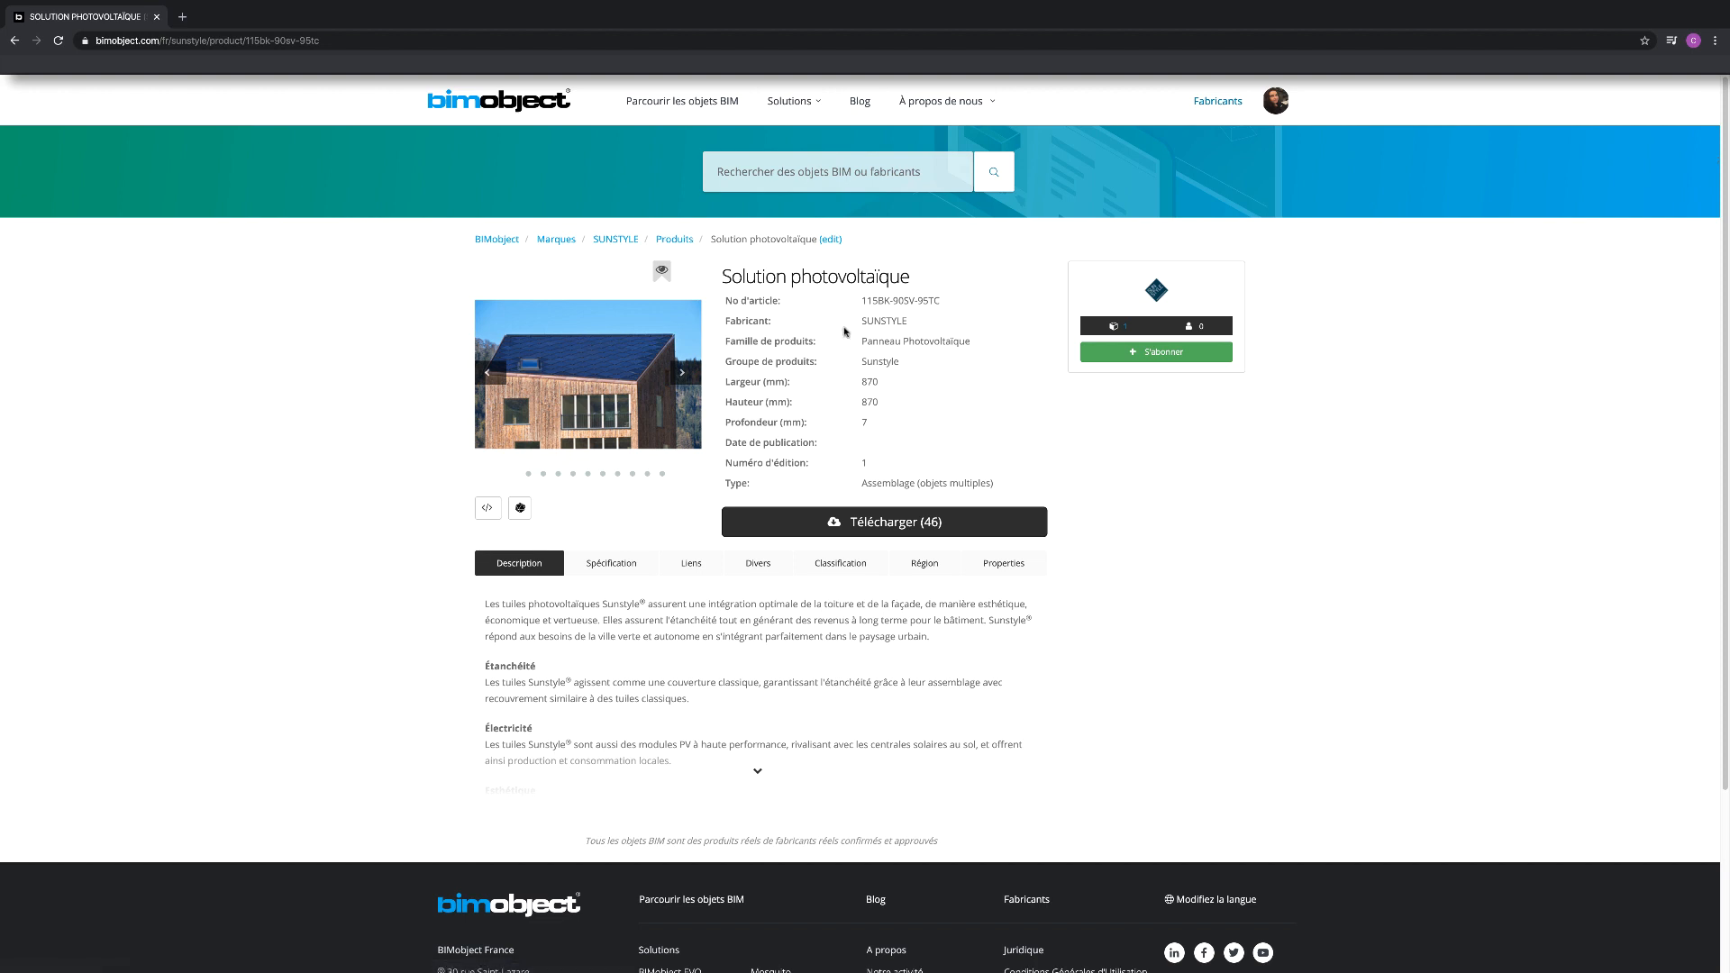
Examine the product's full description, specification and links, including the manufacturer's website and the installation instructions video
click(758, 770)
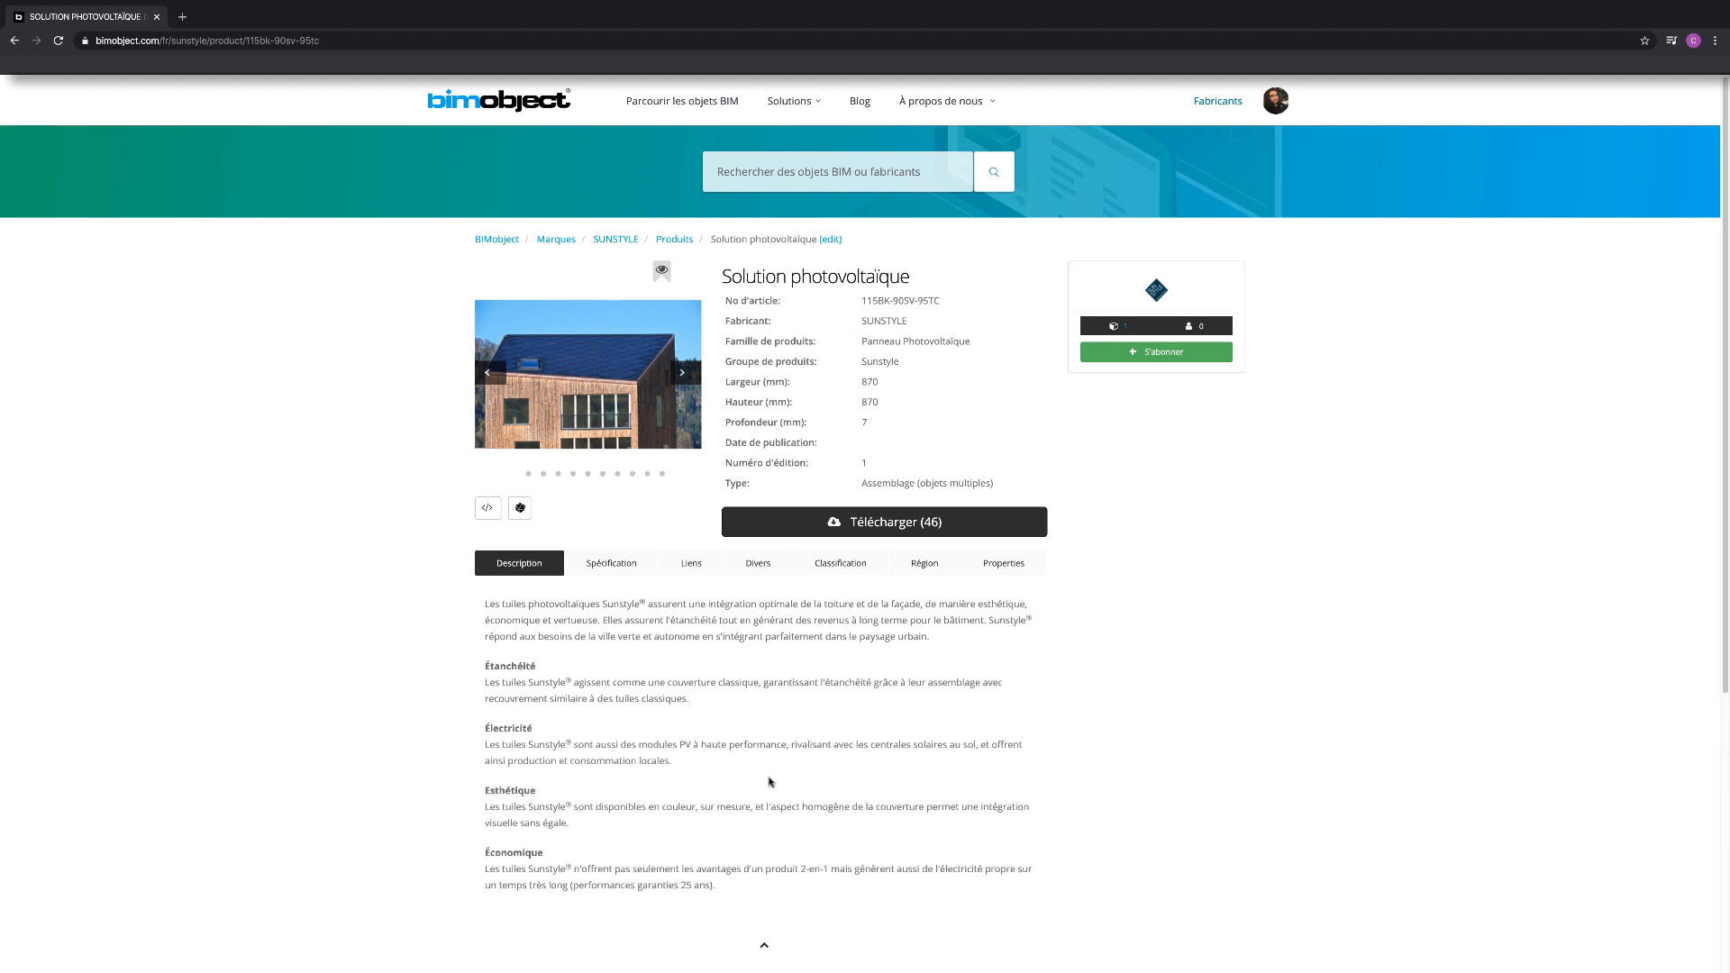
click(620, 571)
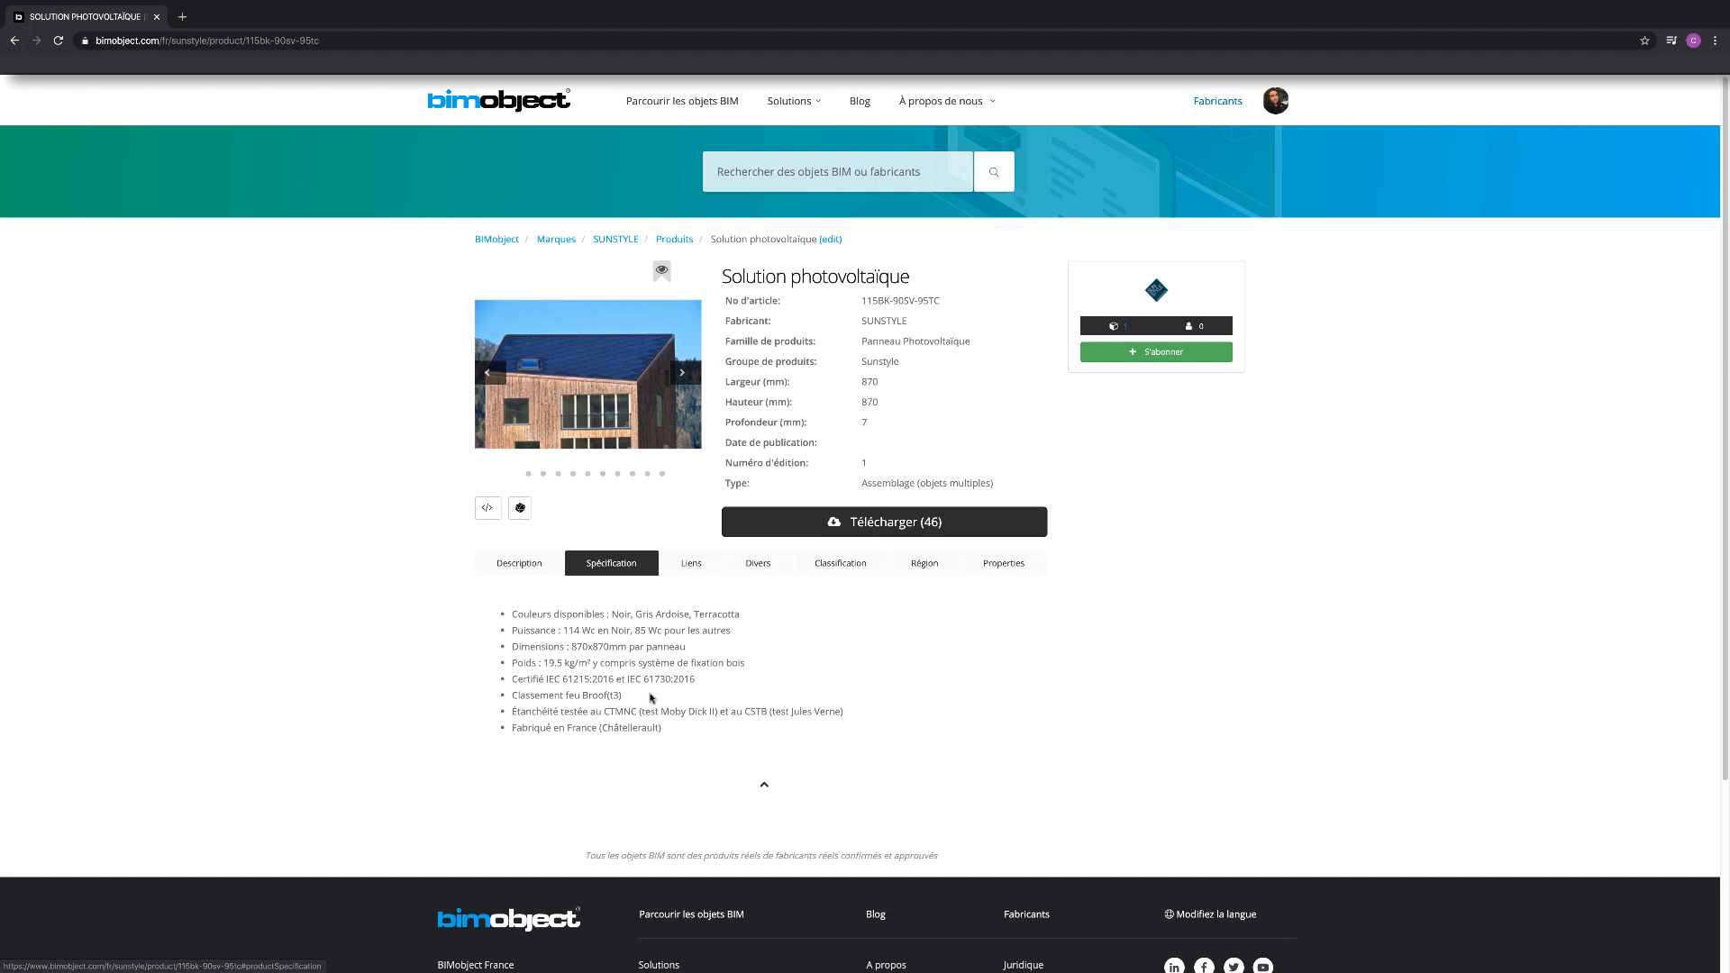
click(690, 565)
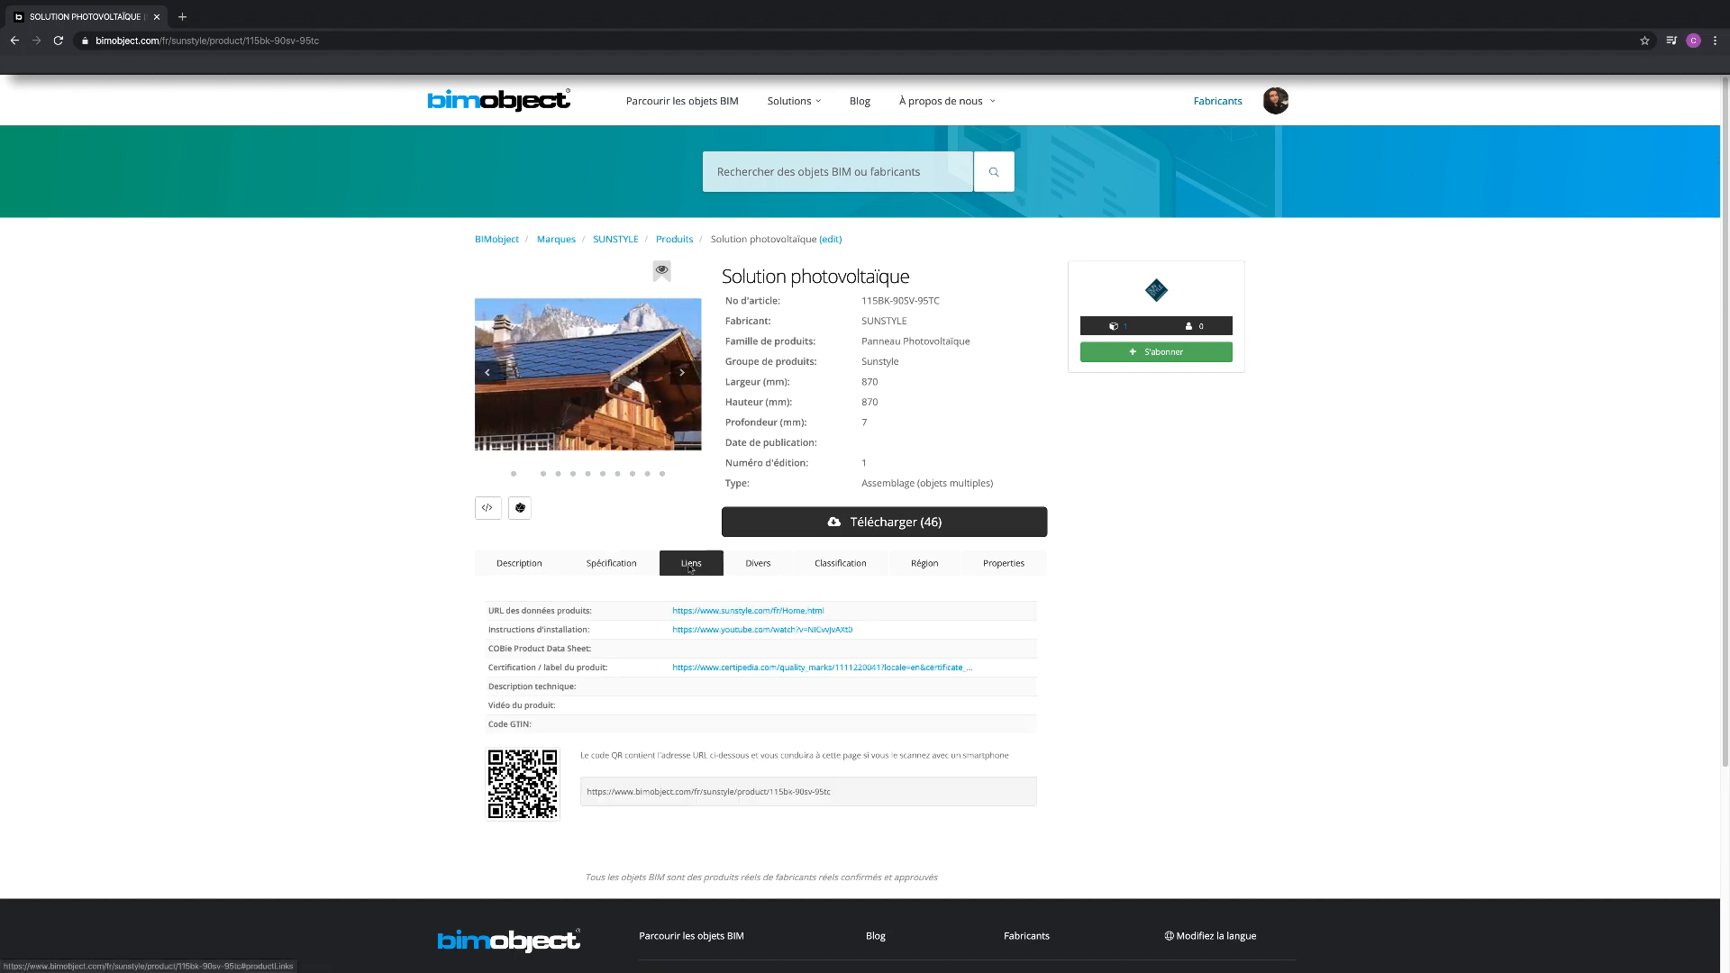
click(699, 612)
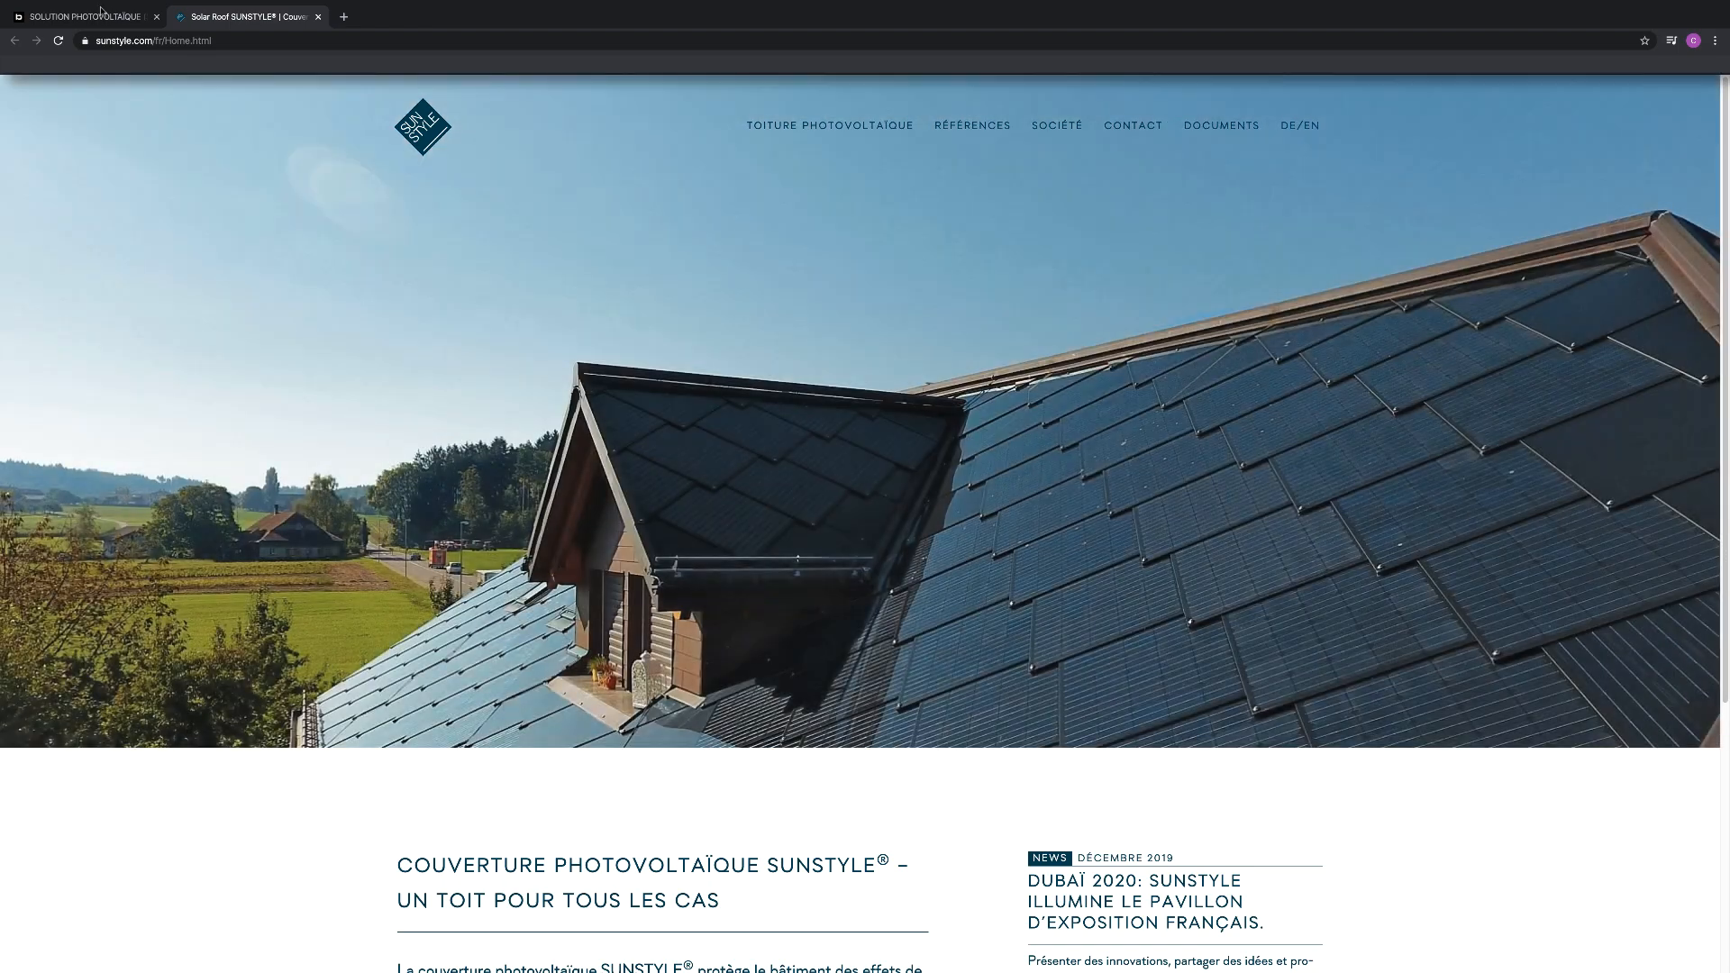
click(101, 14)
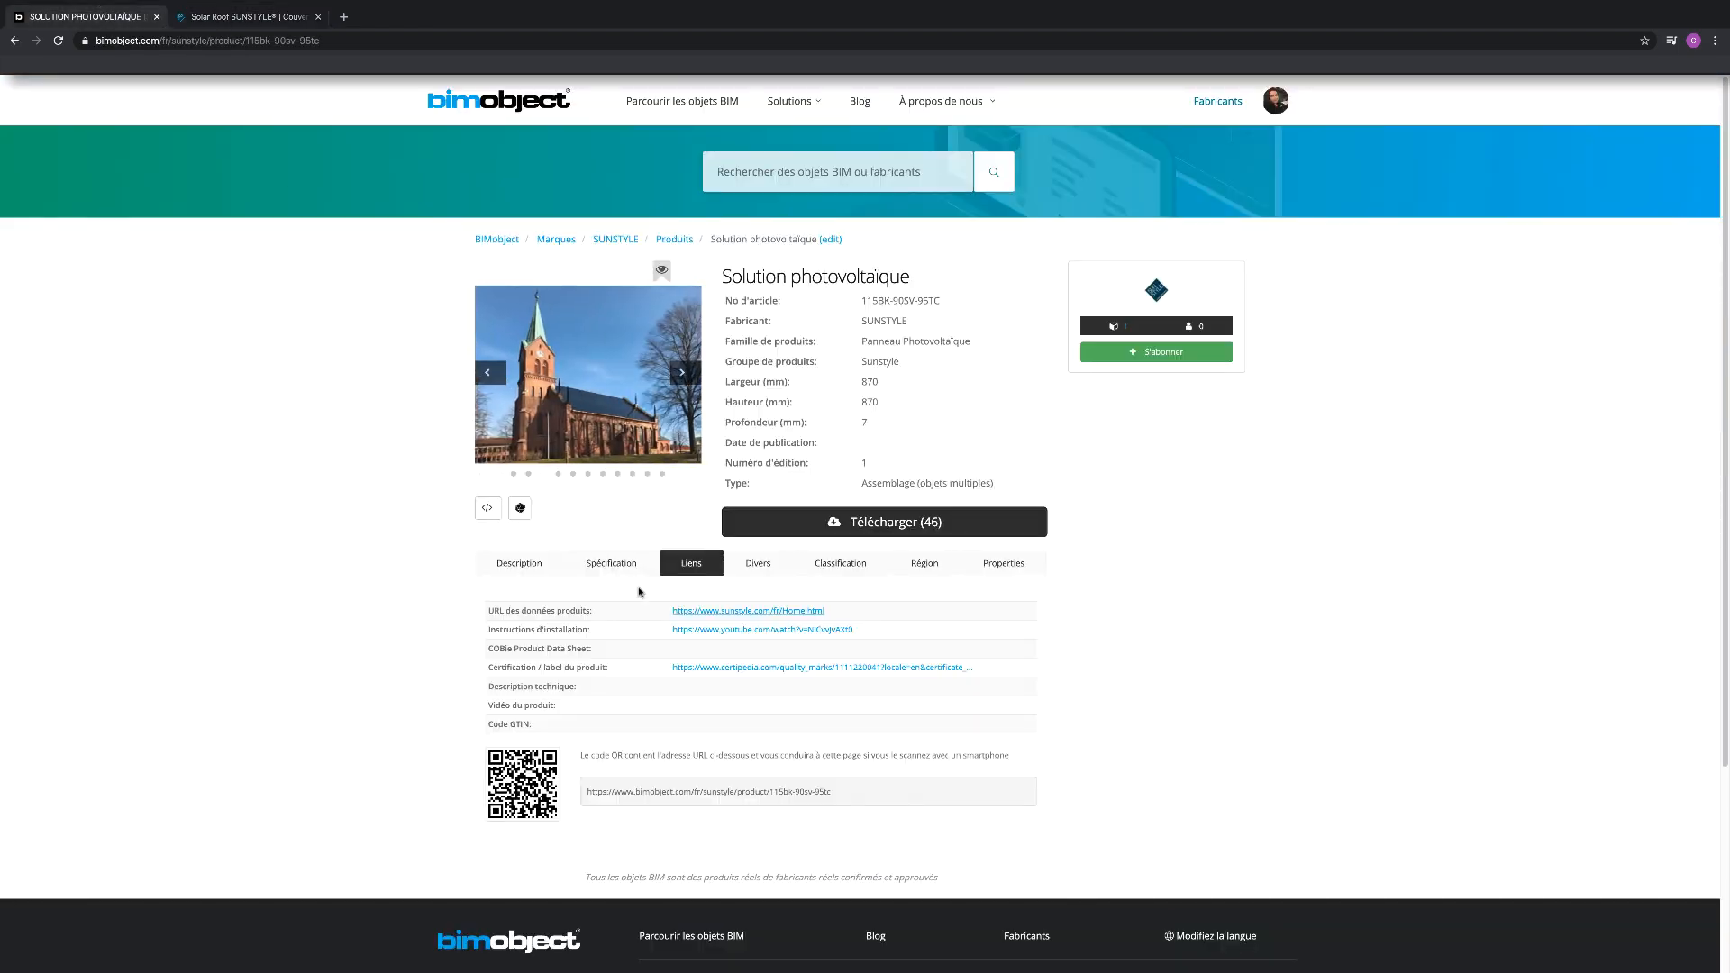
click(712, 630)
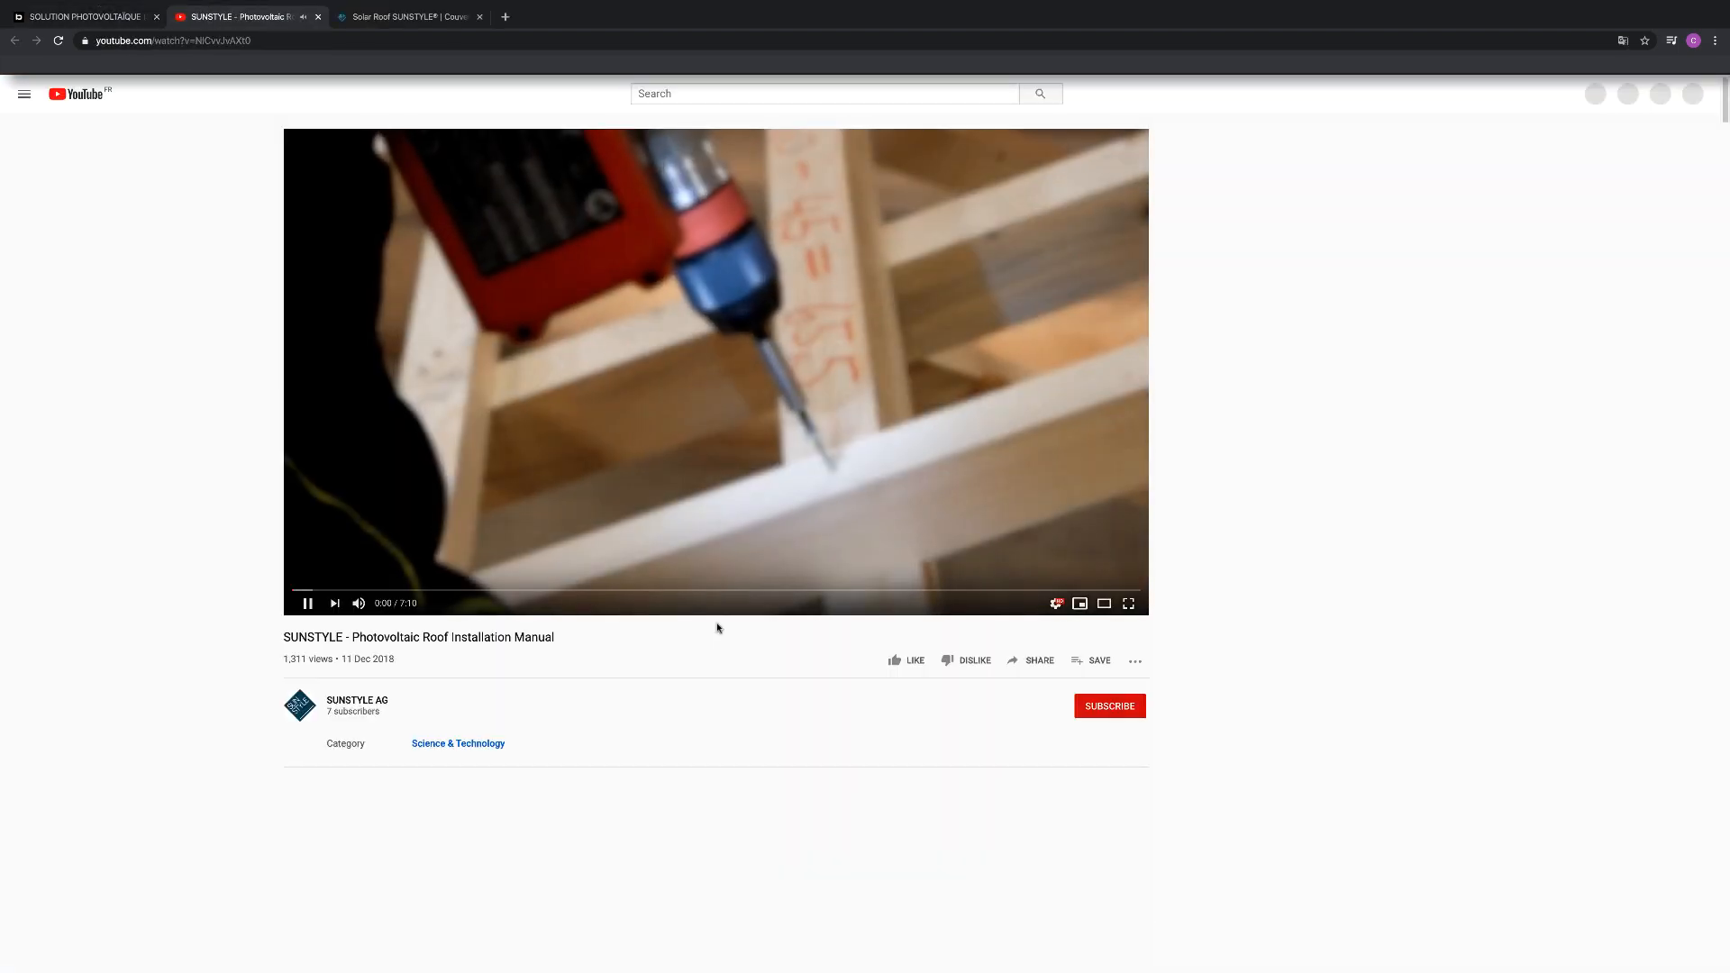
click(111, 20)
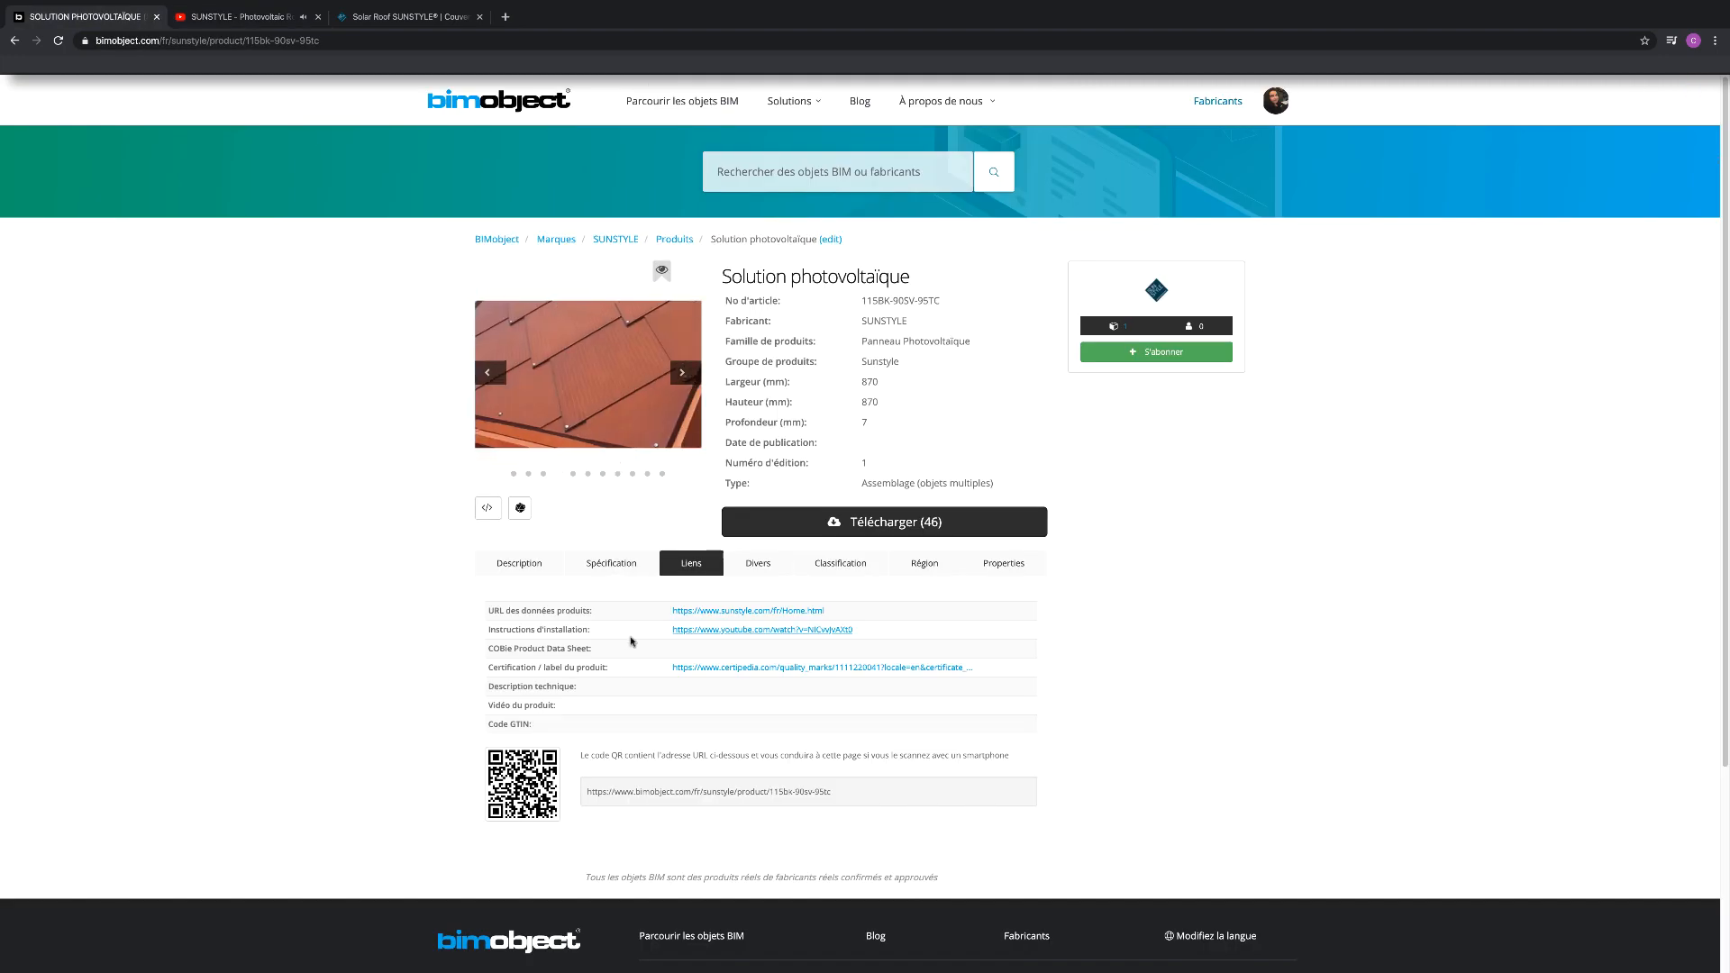
Review the product's miscellaneous data, classification, available regions and BIM properties
click(746, 570)
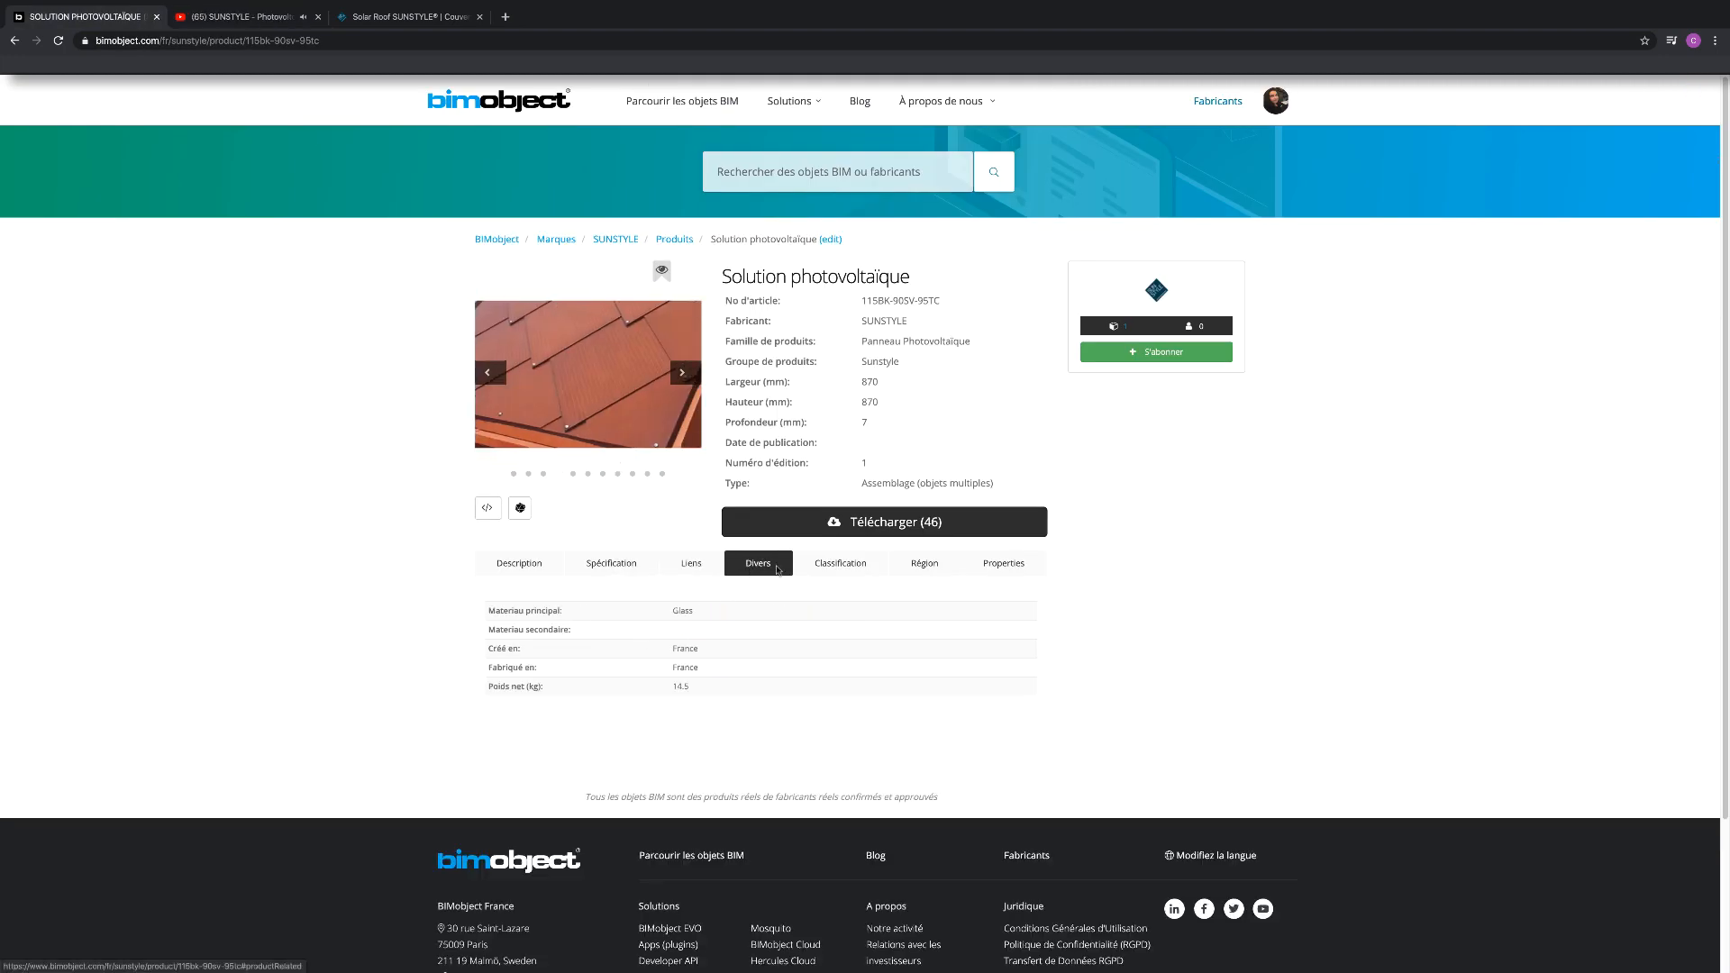
click(838, 564)
click(904, 565)
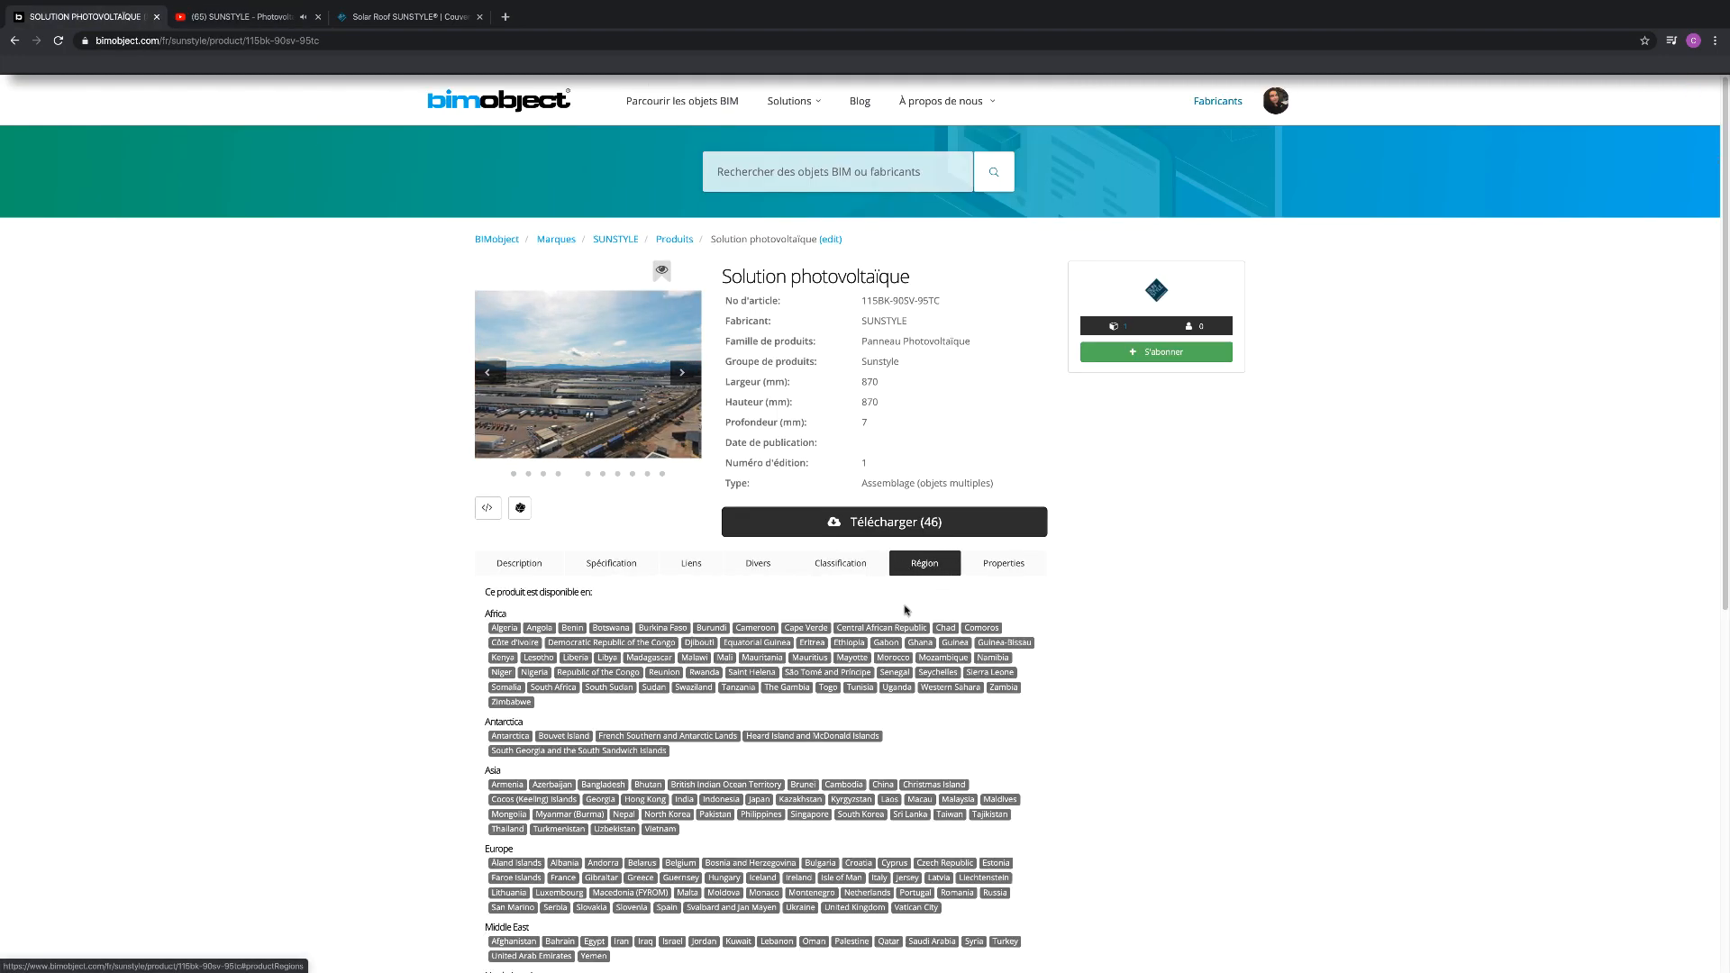
click(1007, 574)
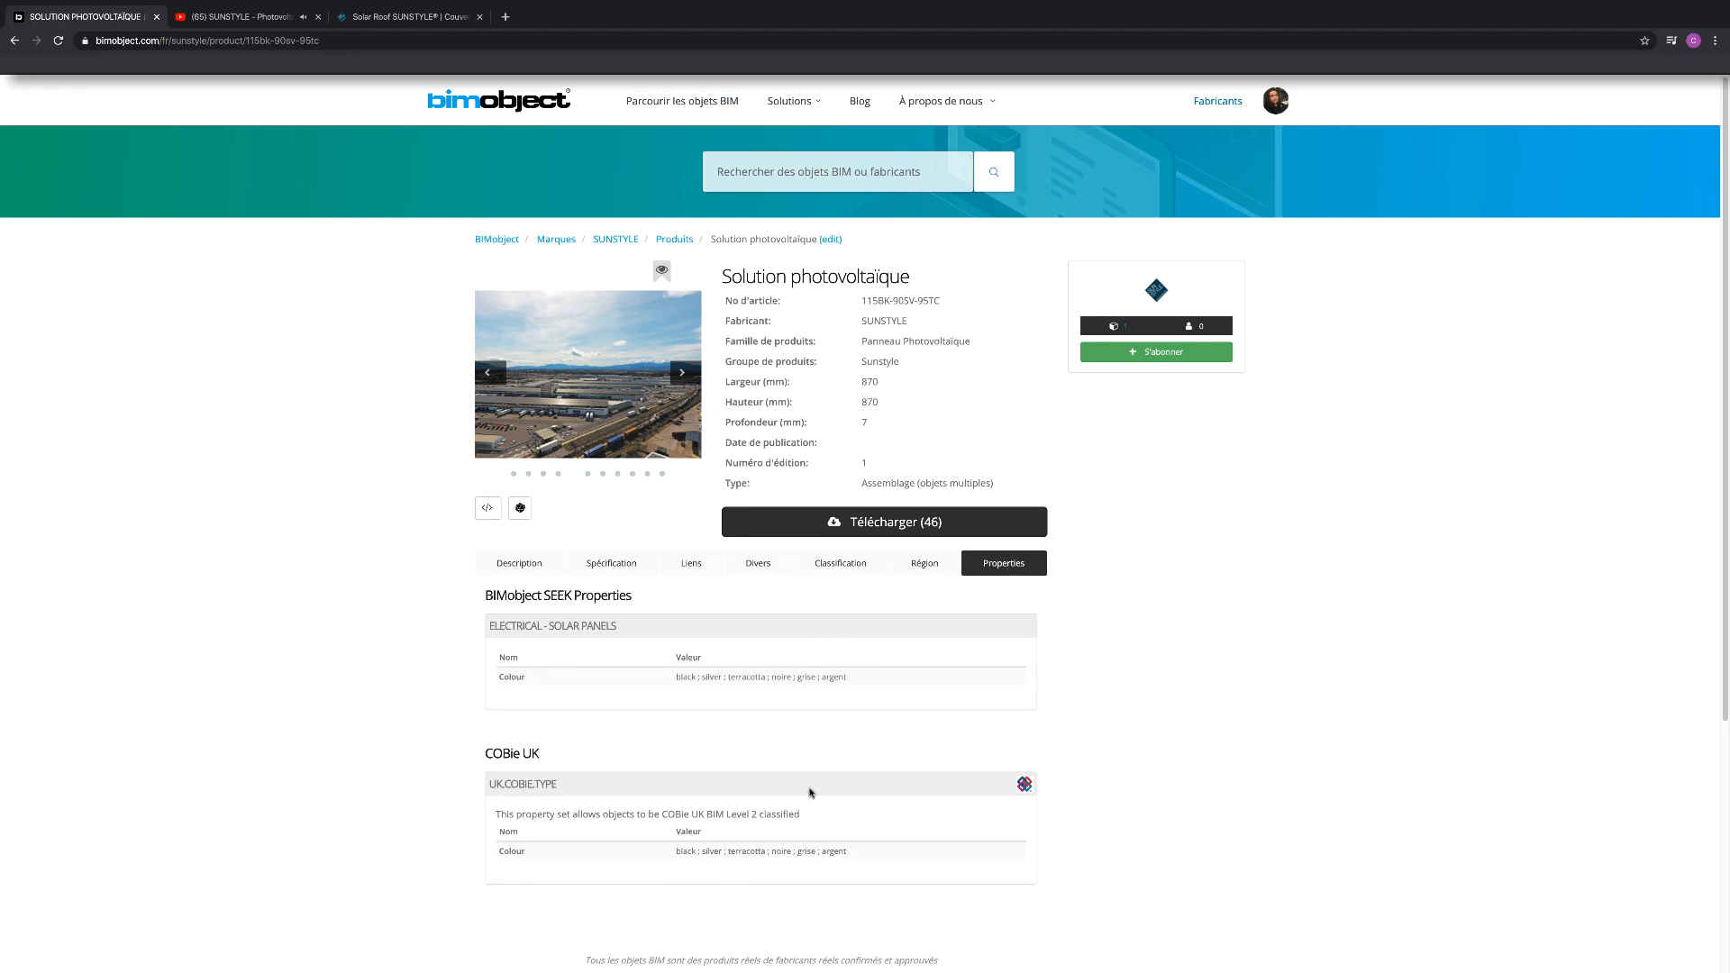
Look through the product's downloadable ARCHICAD, IFC, PDF, Revit and SketchUp files and close the list
click(838, 519)
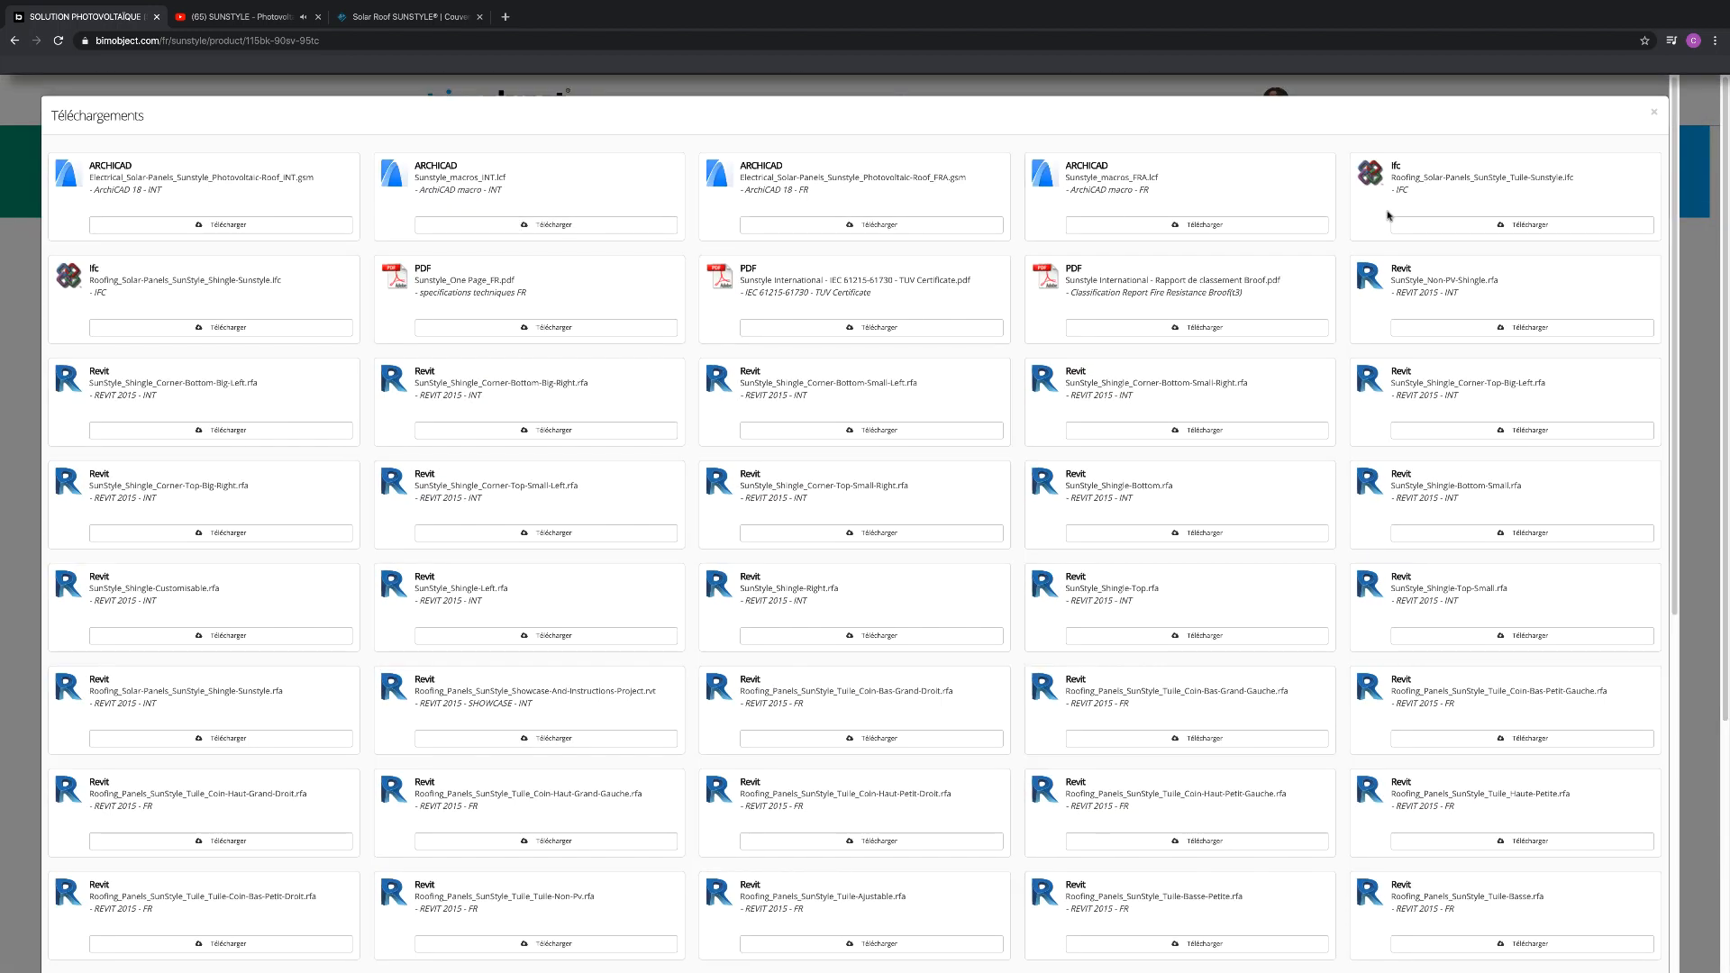
scroll(810, 679, down, 6)
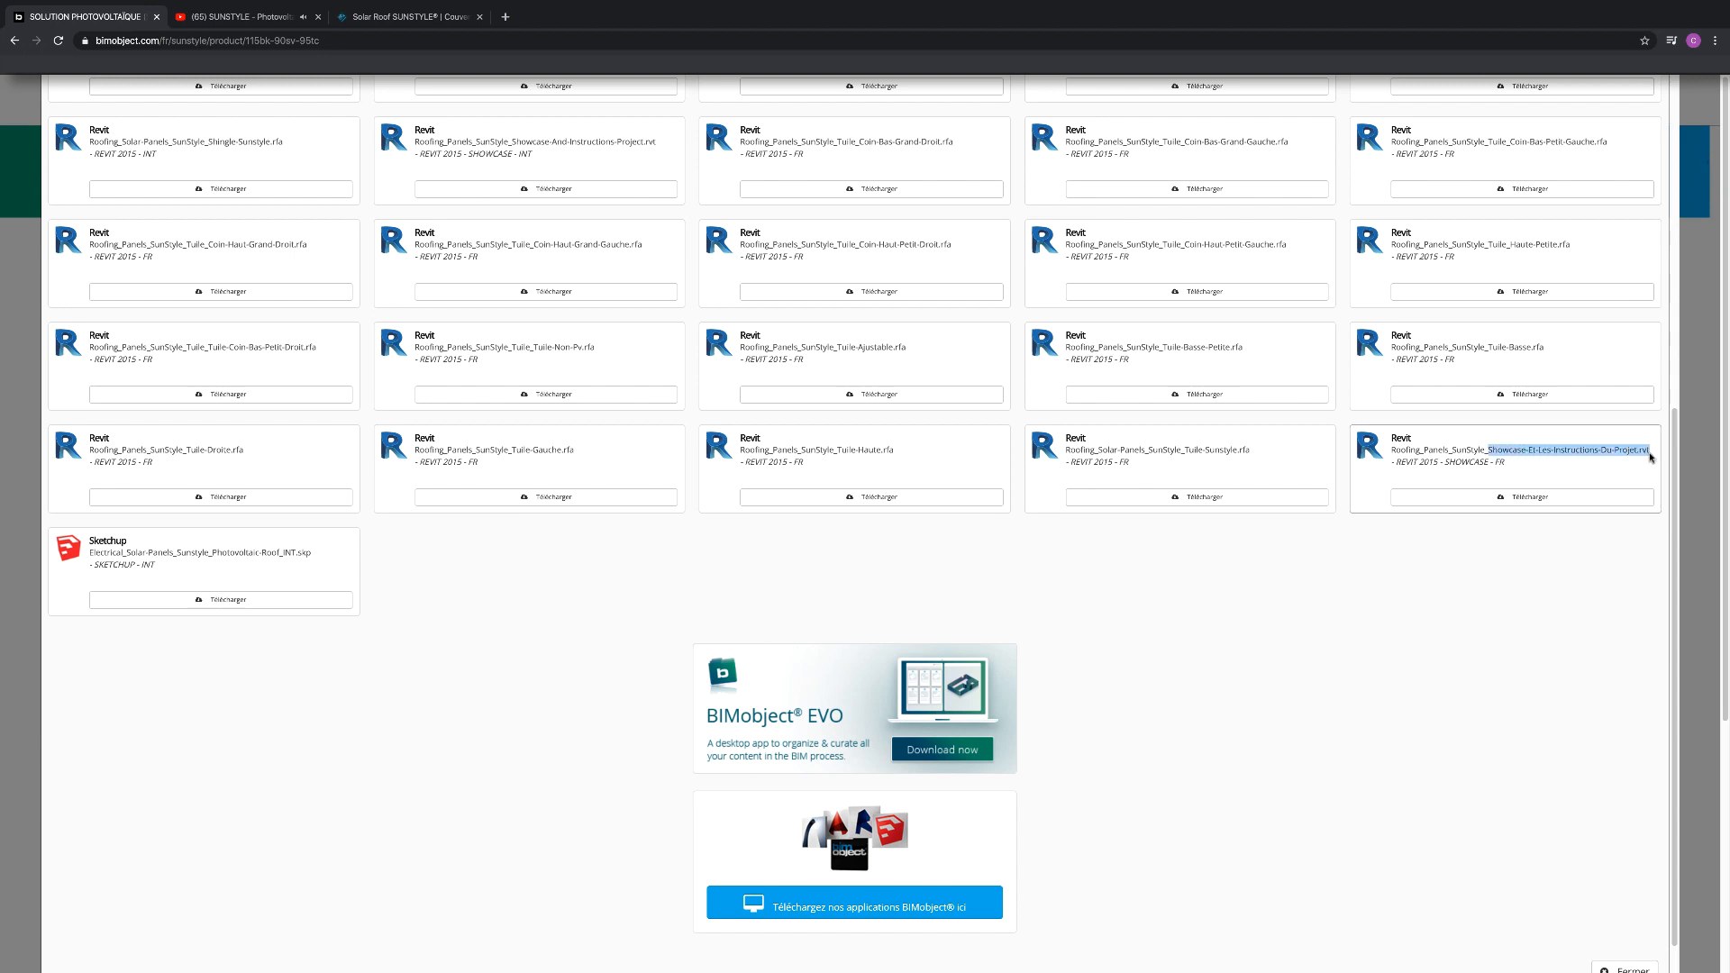
click(1557, 484)
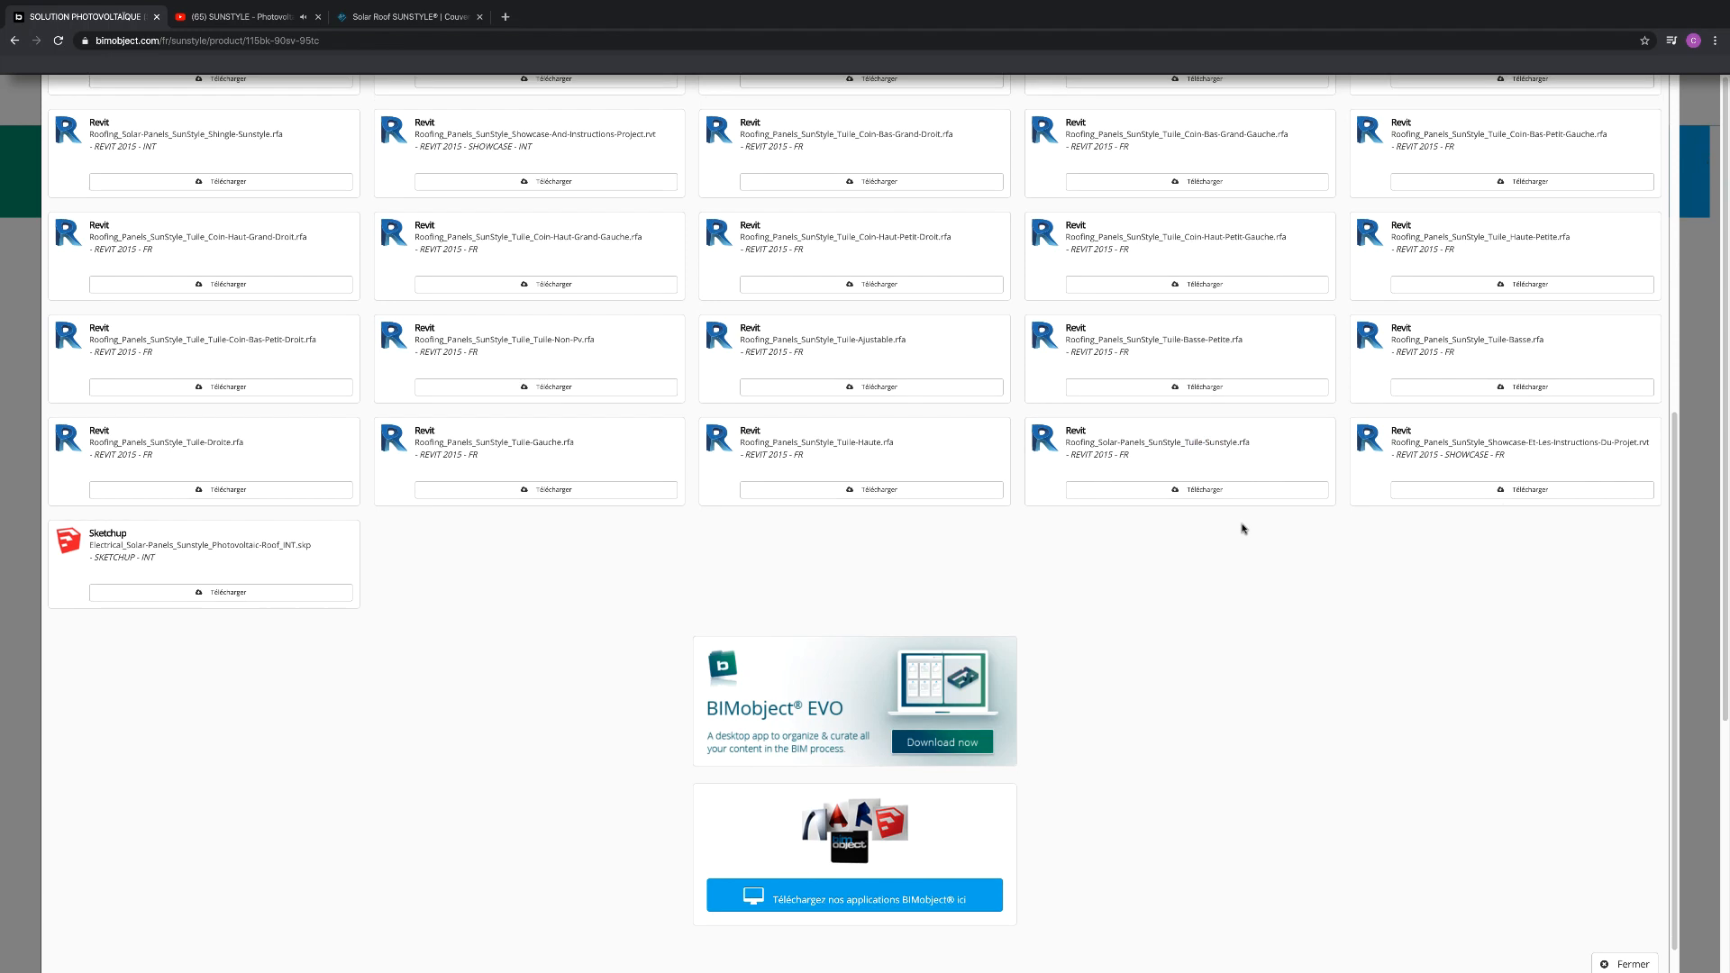
scroll(1242, 529, down, 1)
click(1608, 933)
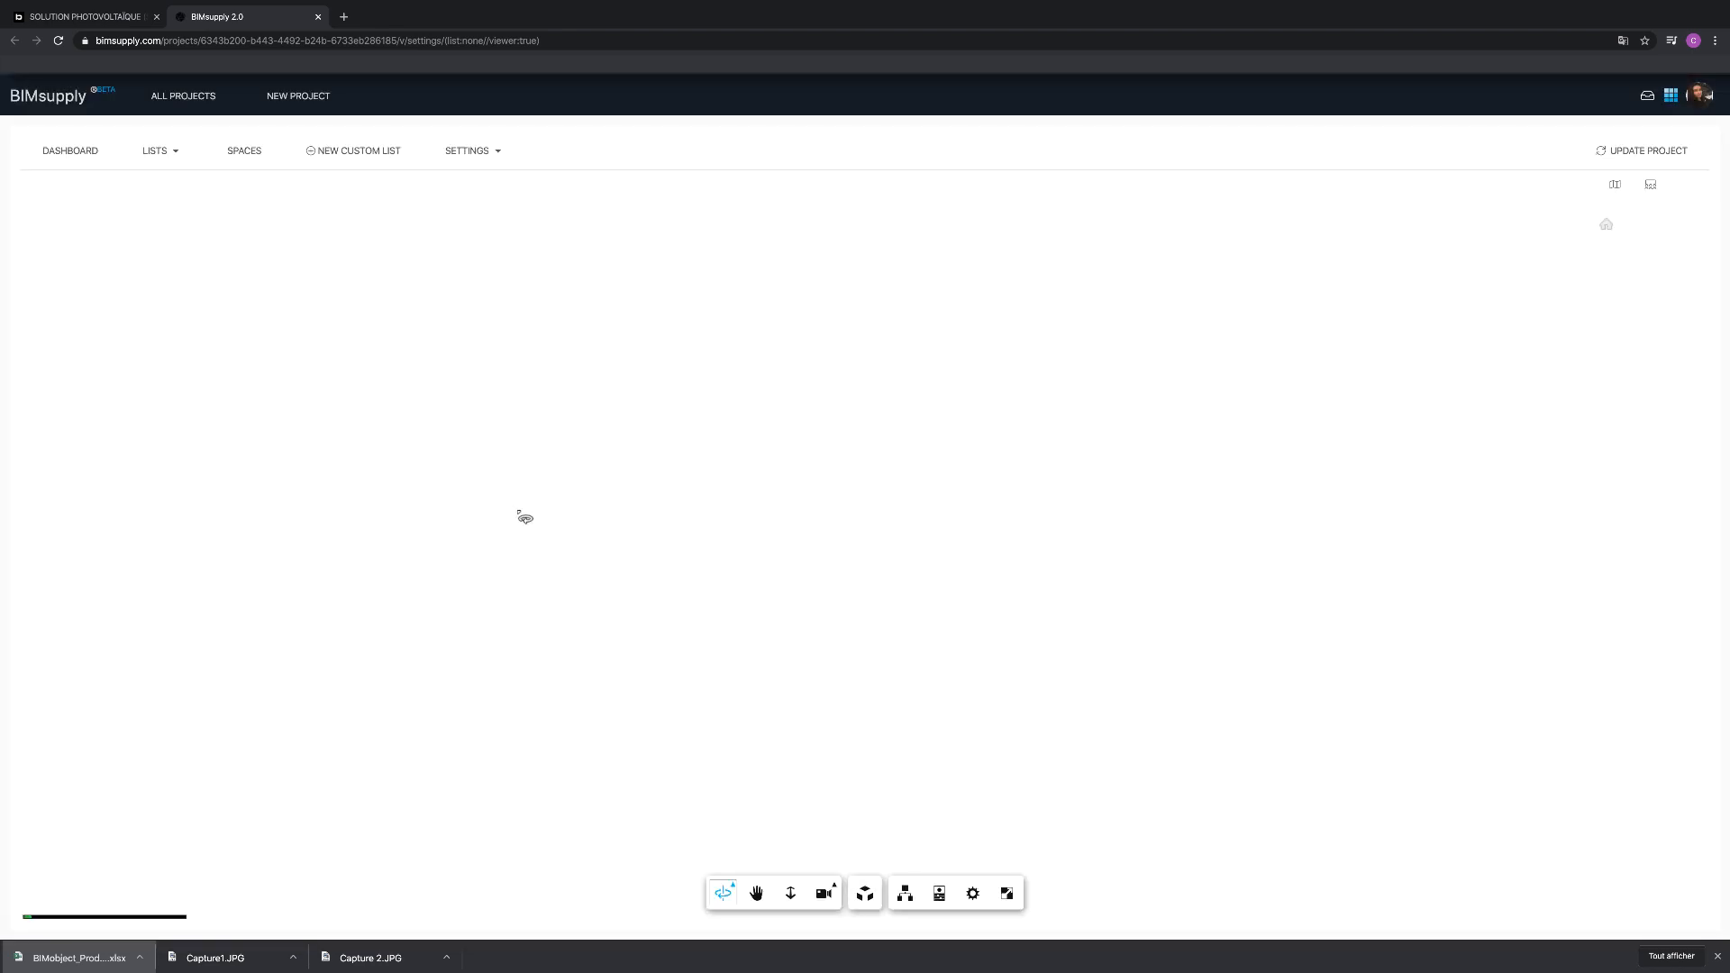
Switch to the BIMsupply viewer, orbit the shingle model and examine the selected shingle's properties, closing the viewer when done
scroll(847, 465, down, 5)
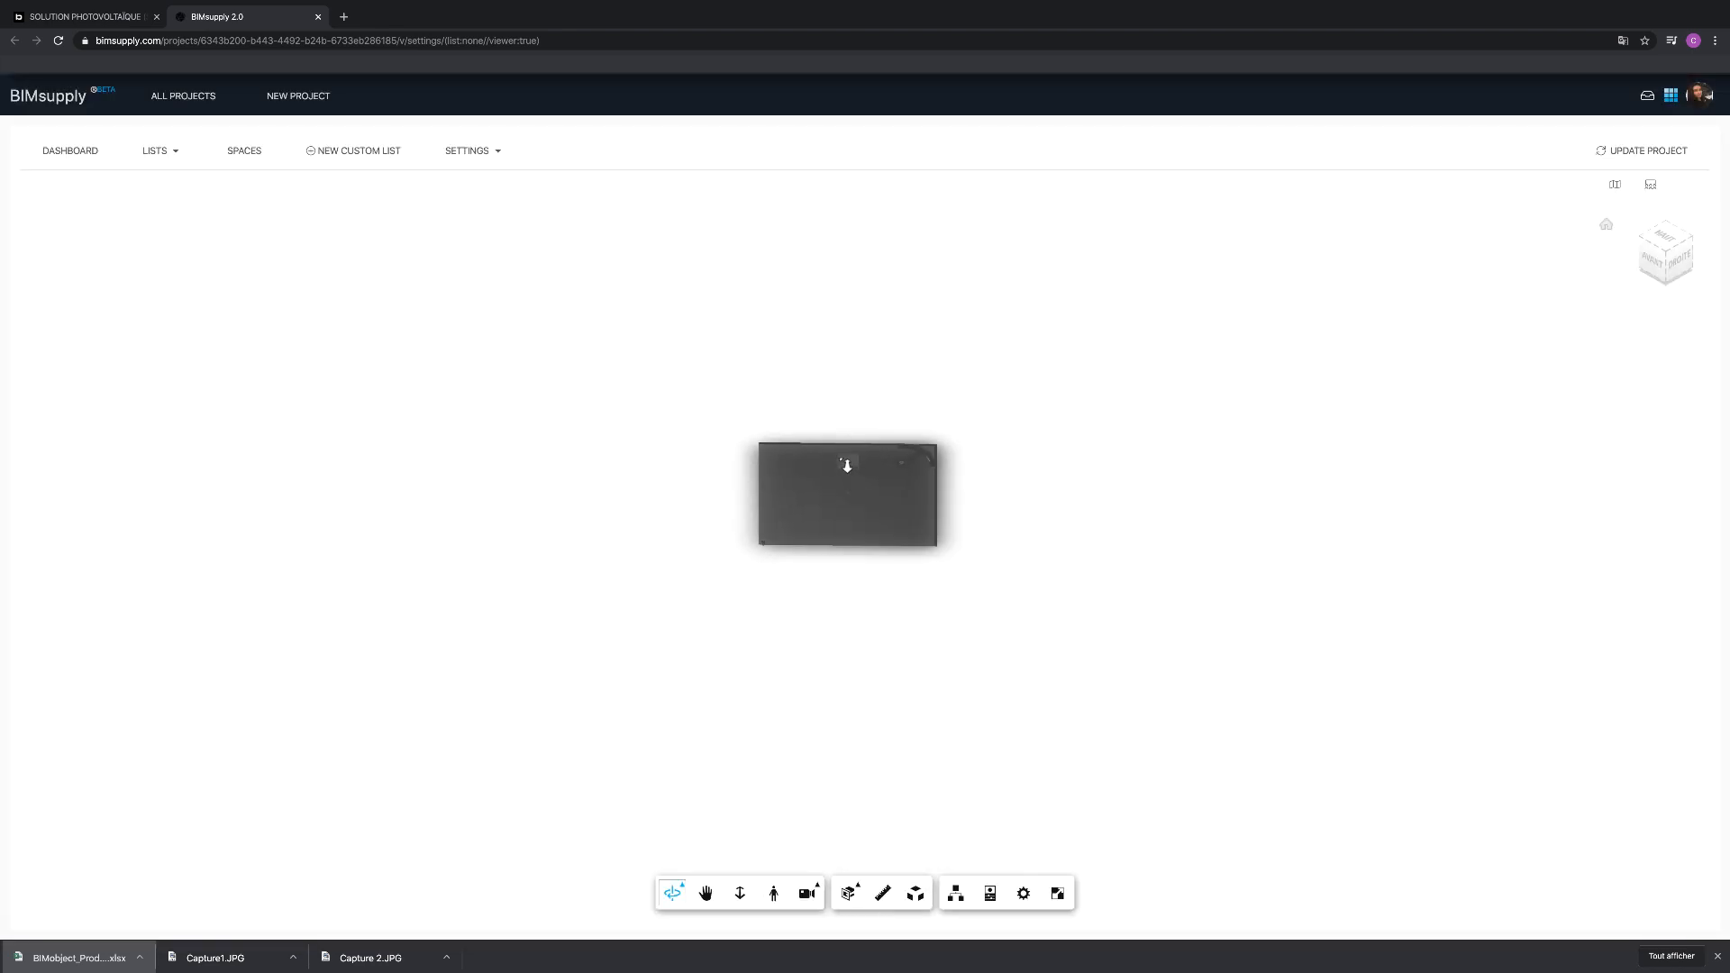
drag(845, 465, 829, 568)
click(831, 573)
click(981, 897)
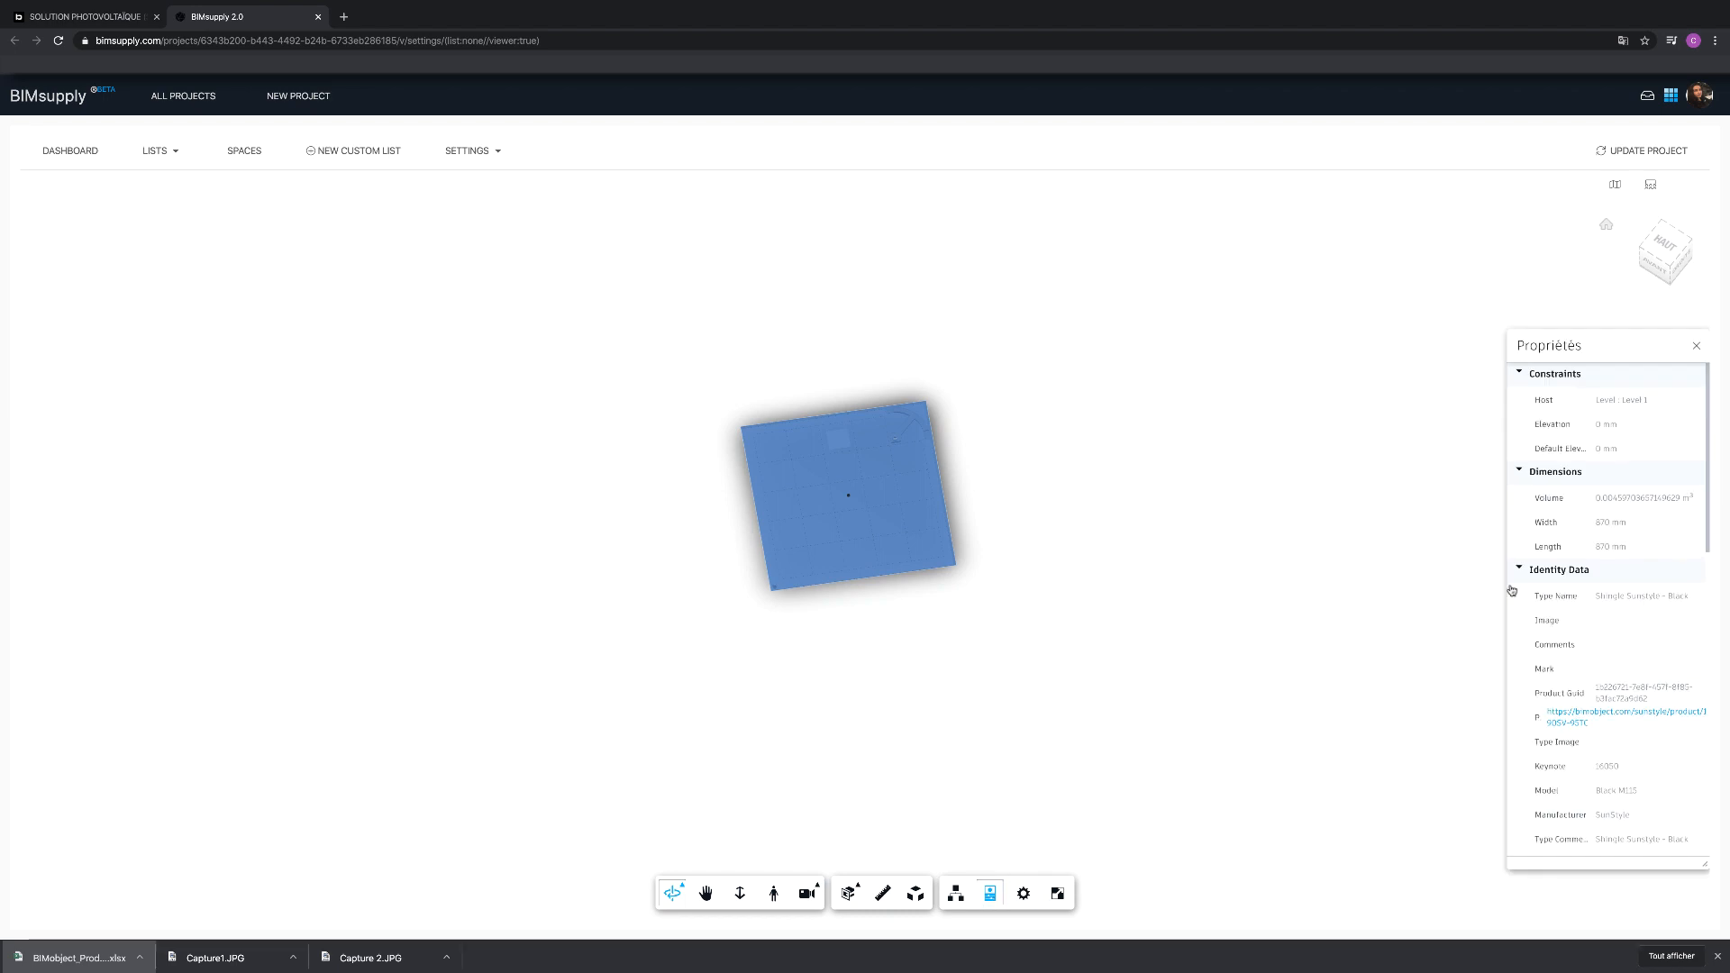
scroll(1560, 603, down, 10)
scroll(1564, 602, up, 10)
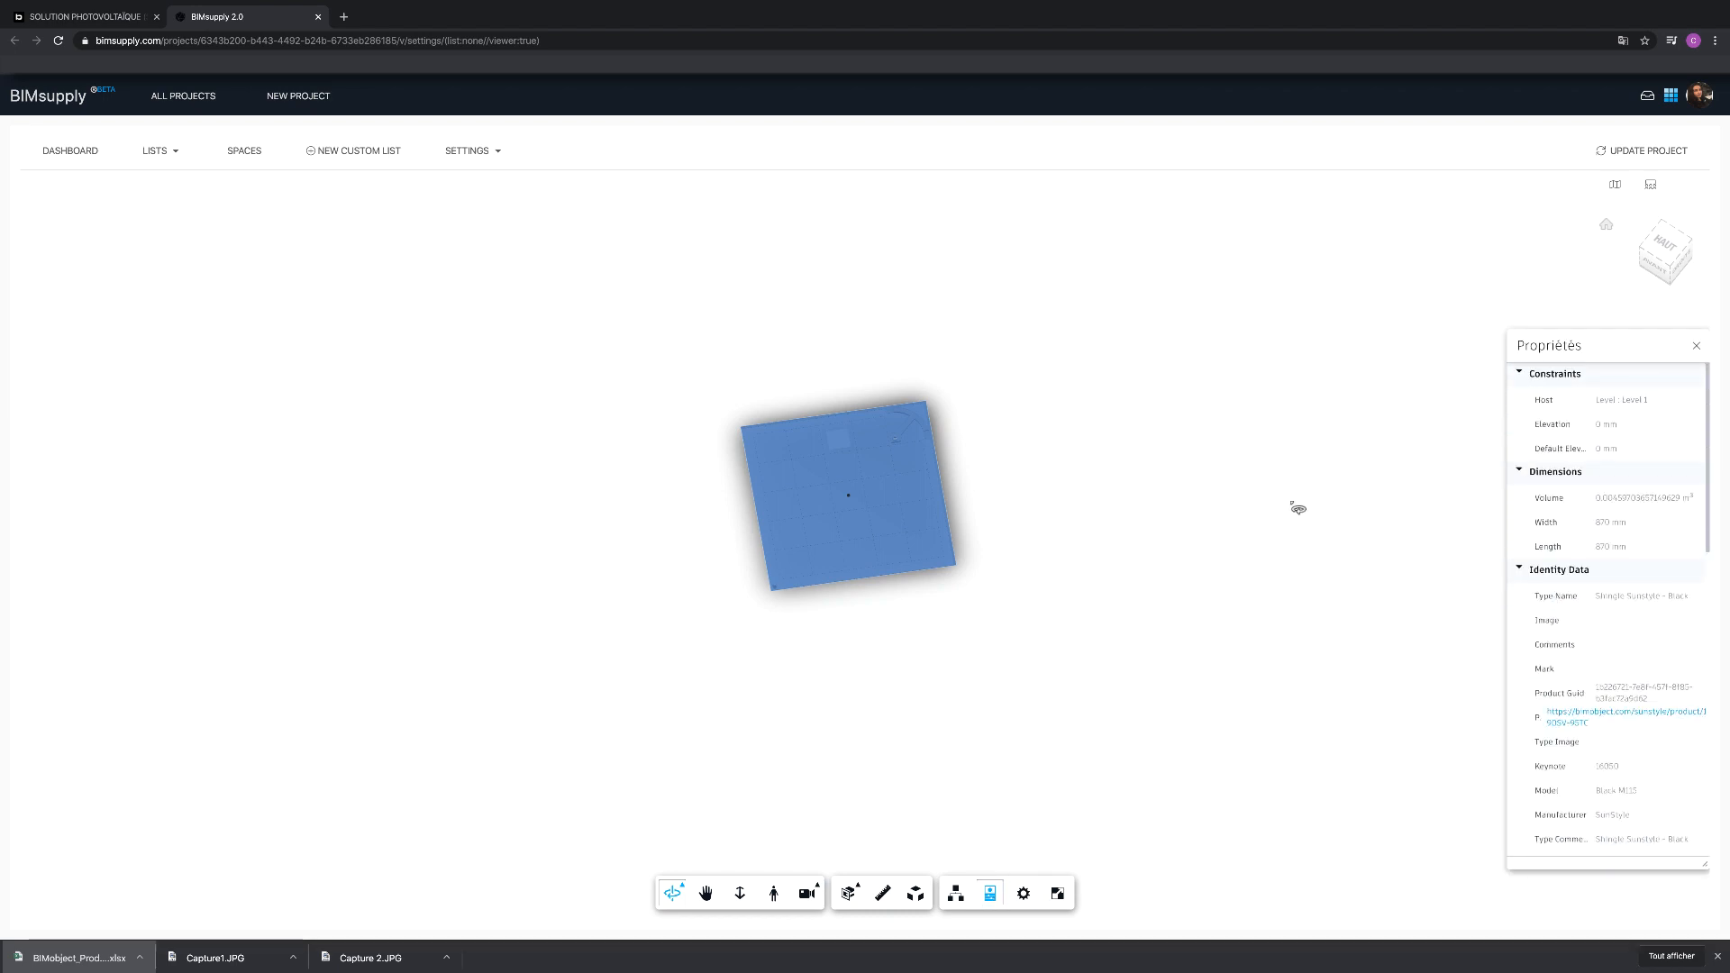
click(1294, 506)
click(1697, 346)
click(317, 16)
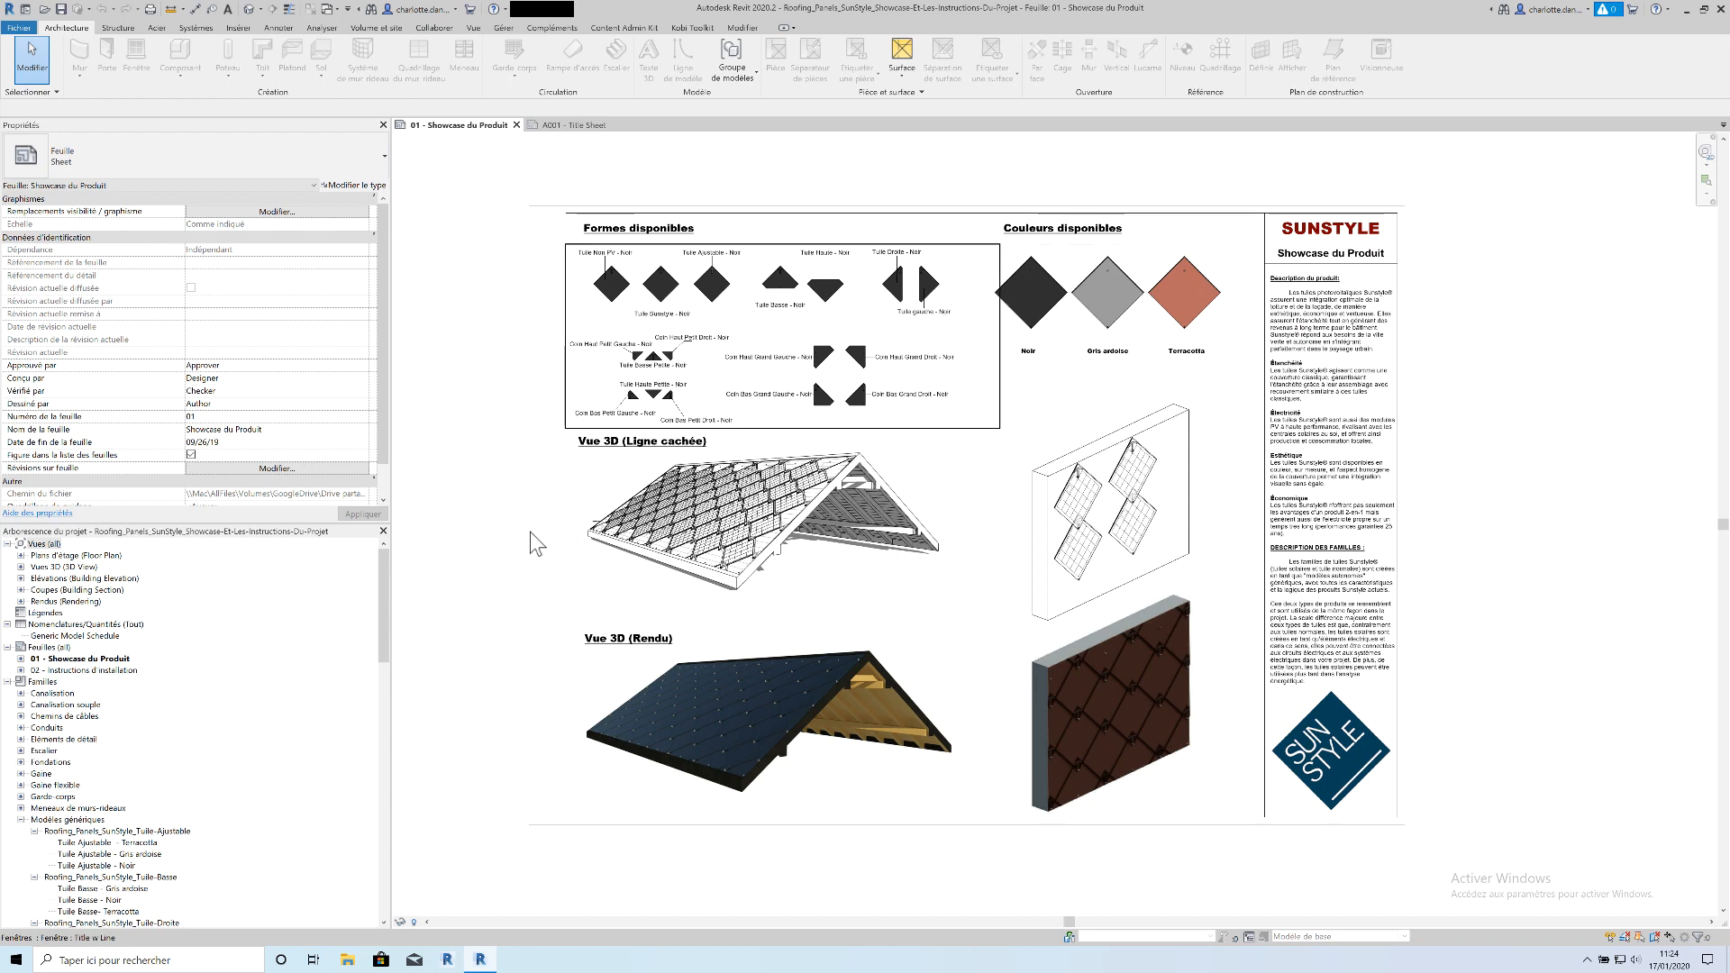
Switch to Revit and open the installation instructions sheet (02) of the Sunstyle showcase project
double_click(186, 670)
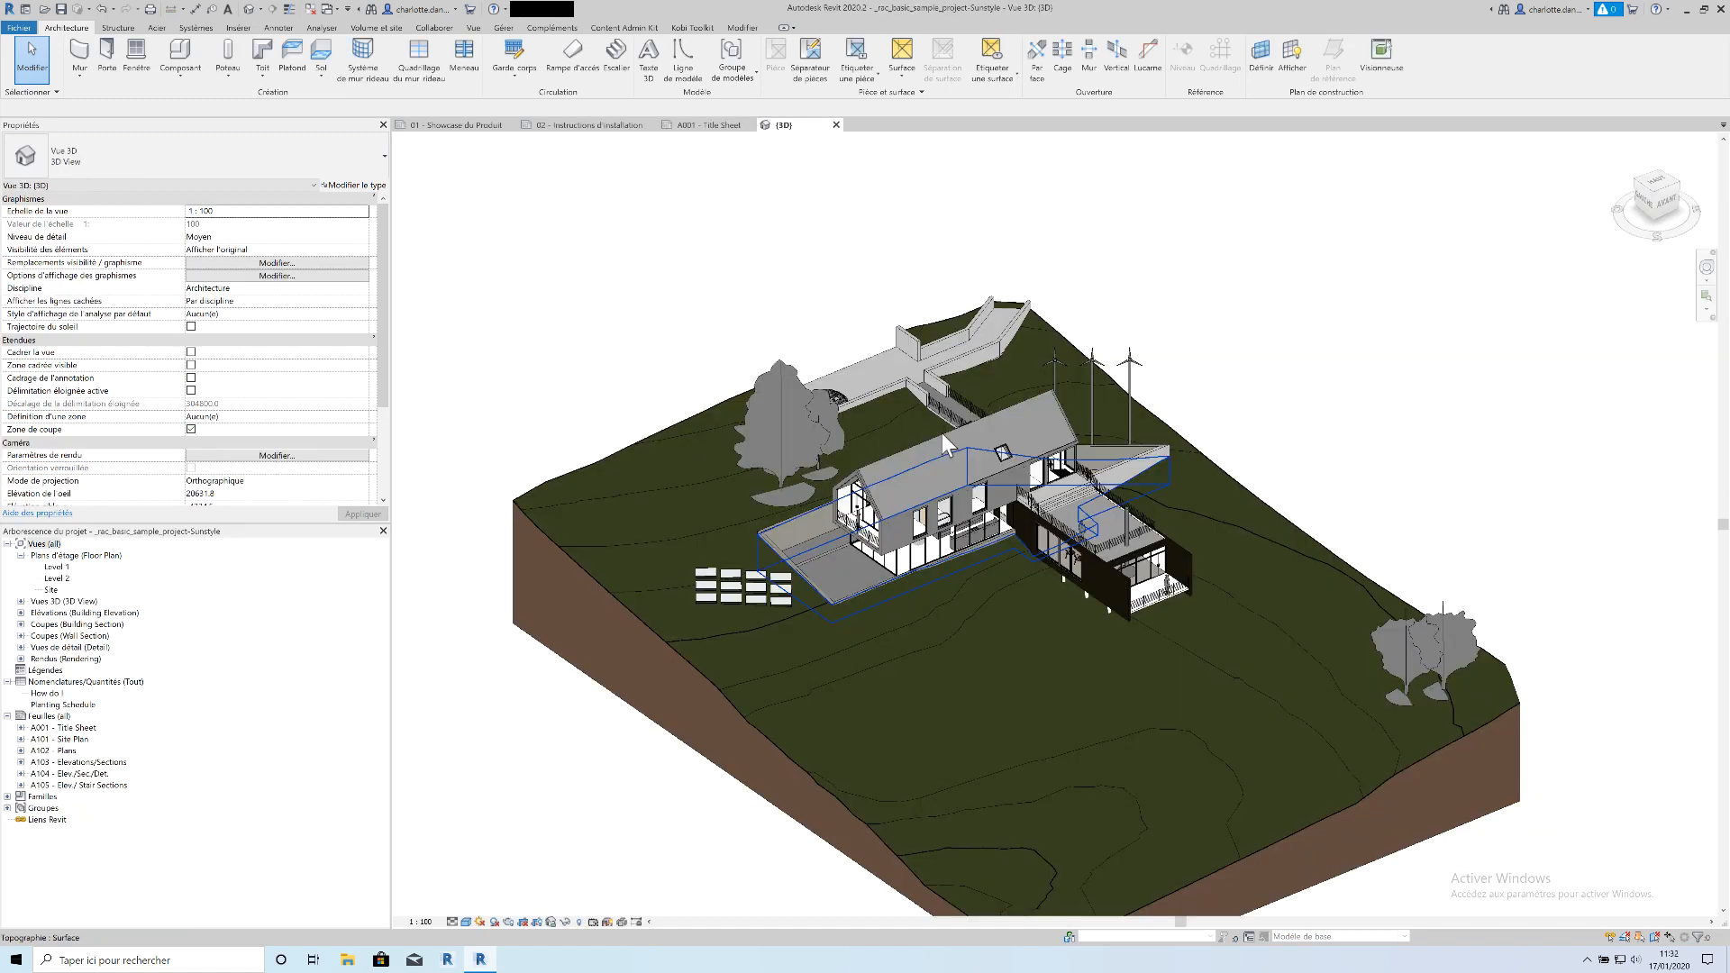
Set the slope of the house's gable roof as the work plane by picking its face in the 3D view
scroll(1061, 389, up, 5)
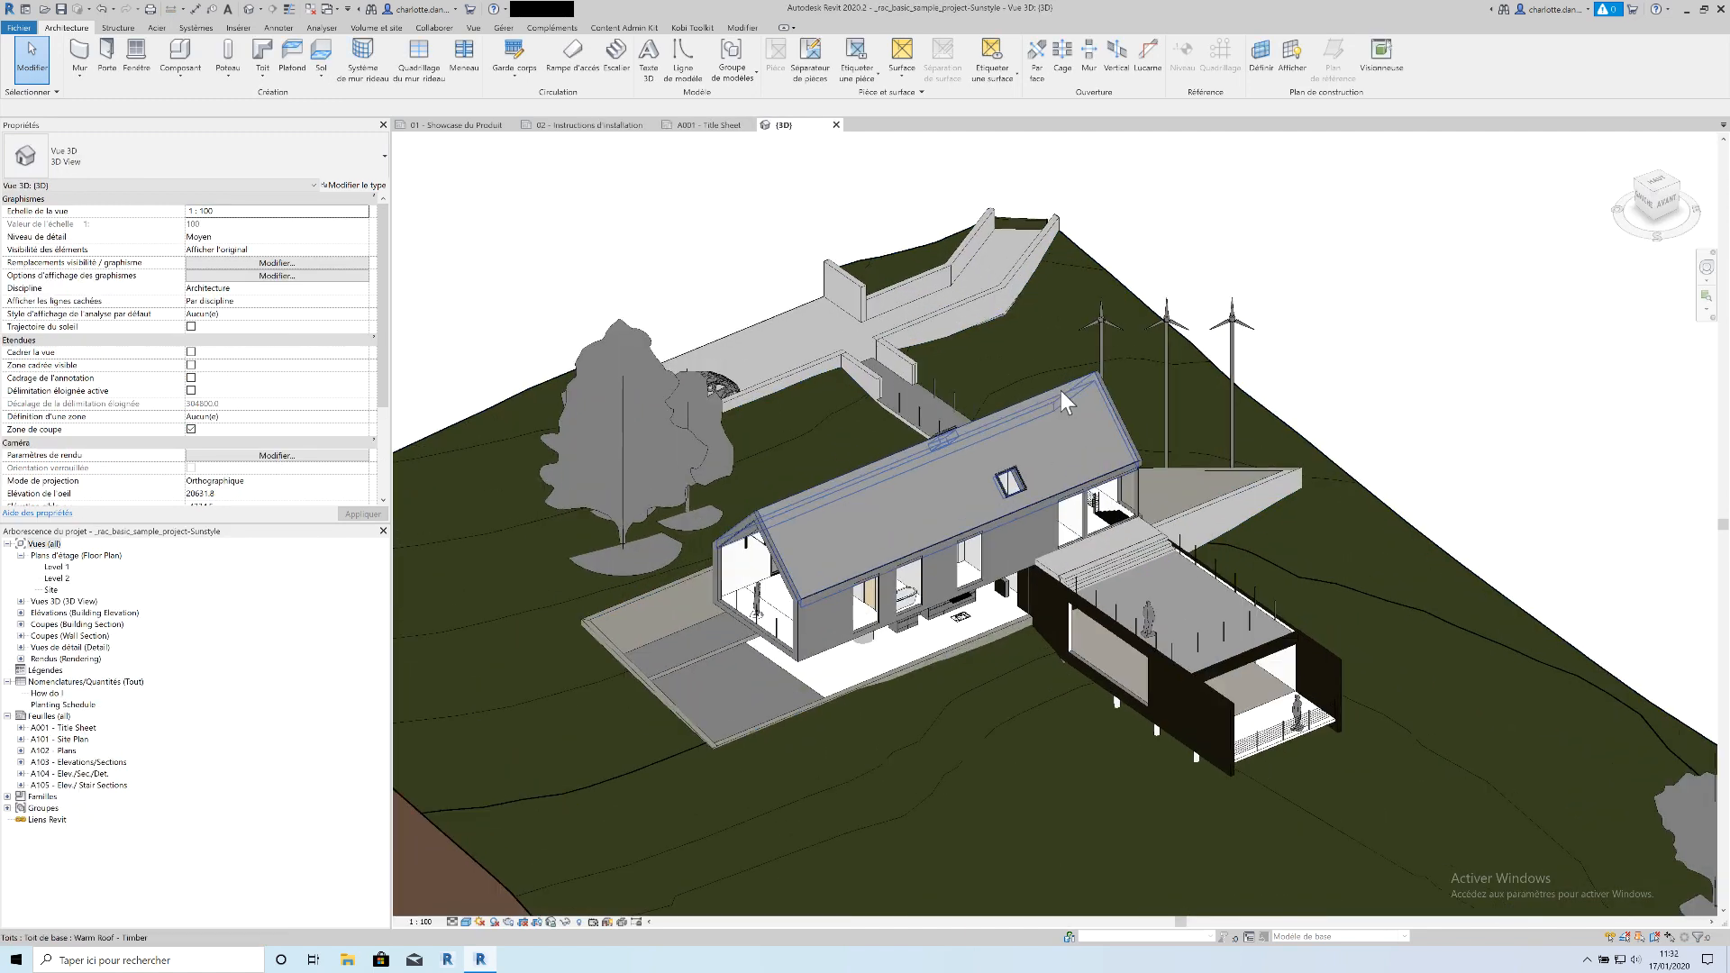
click(1259, 55)
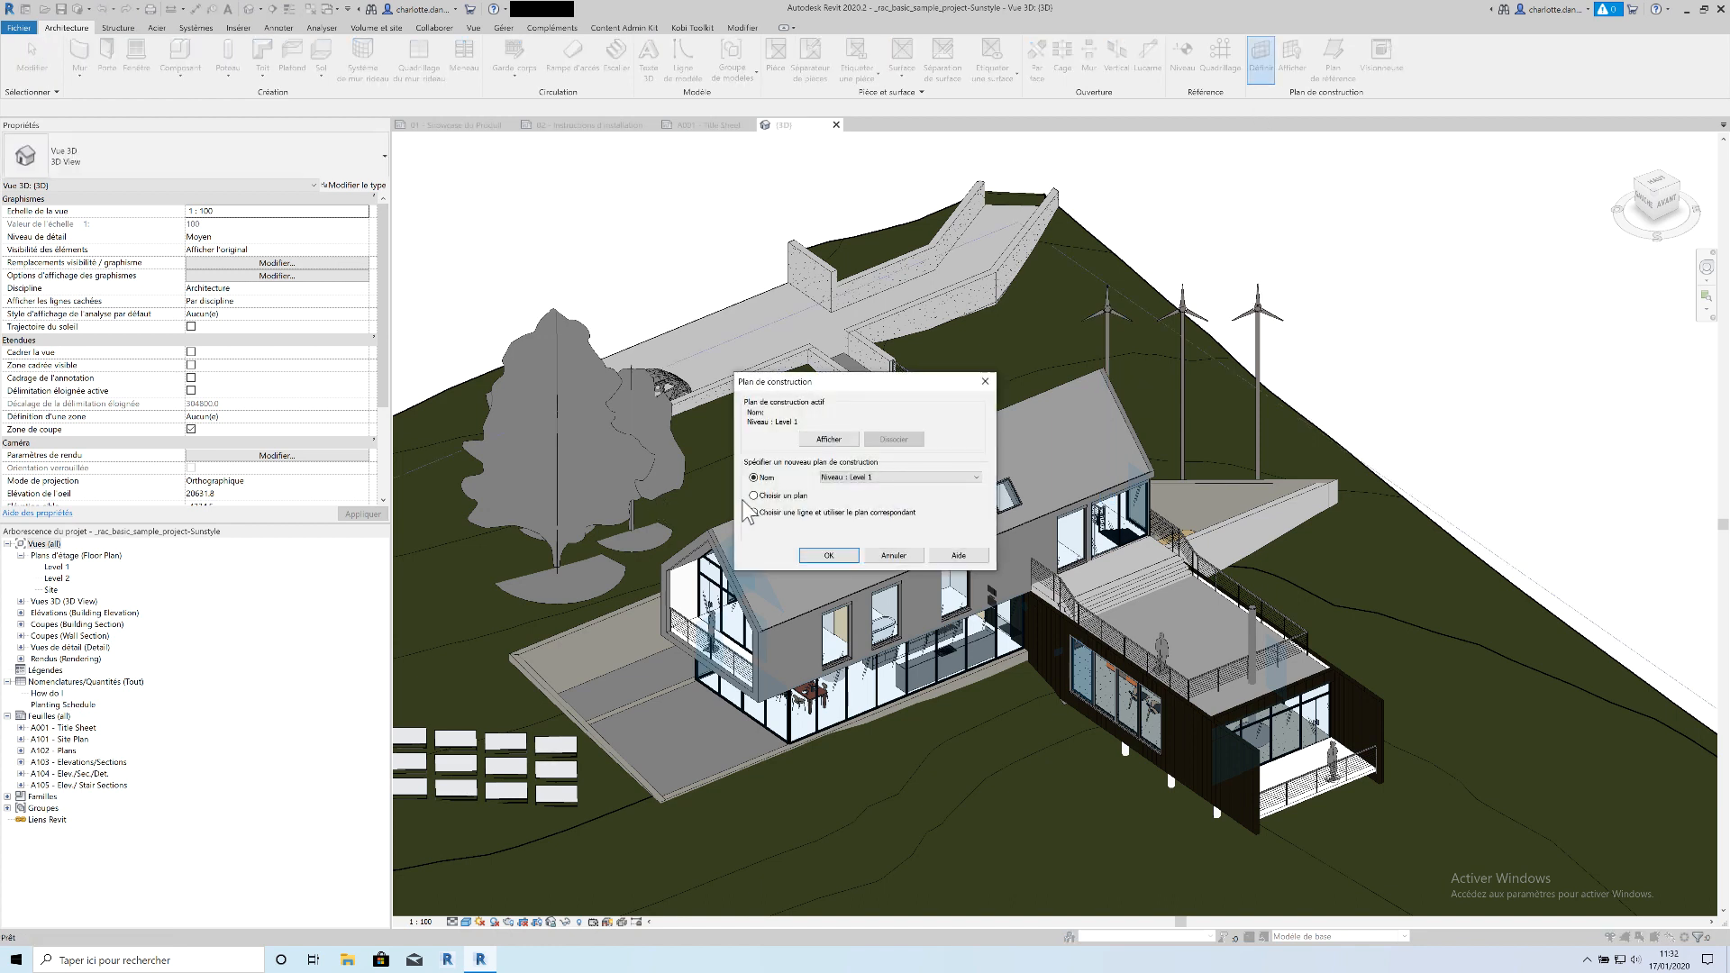
click(847, 556)
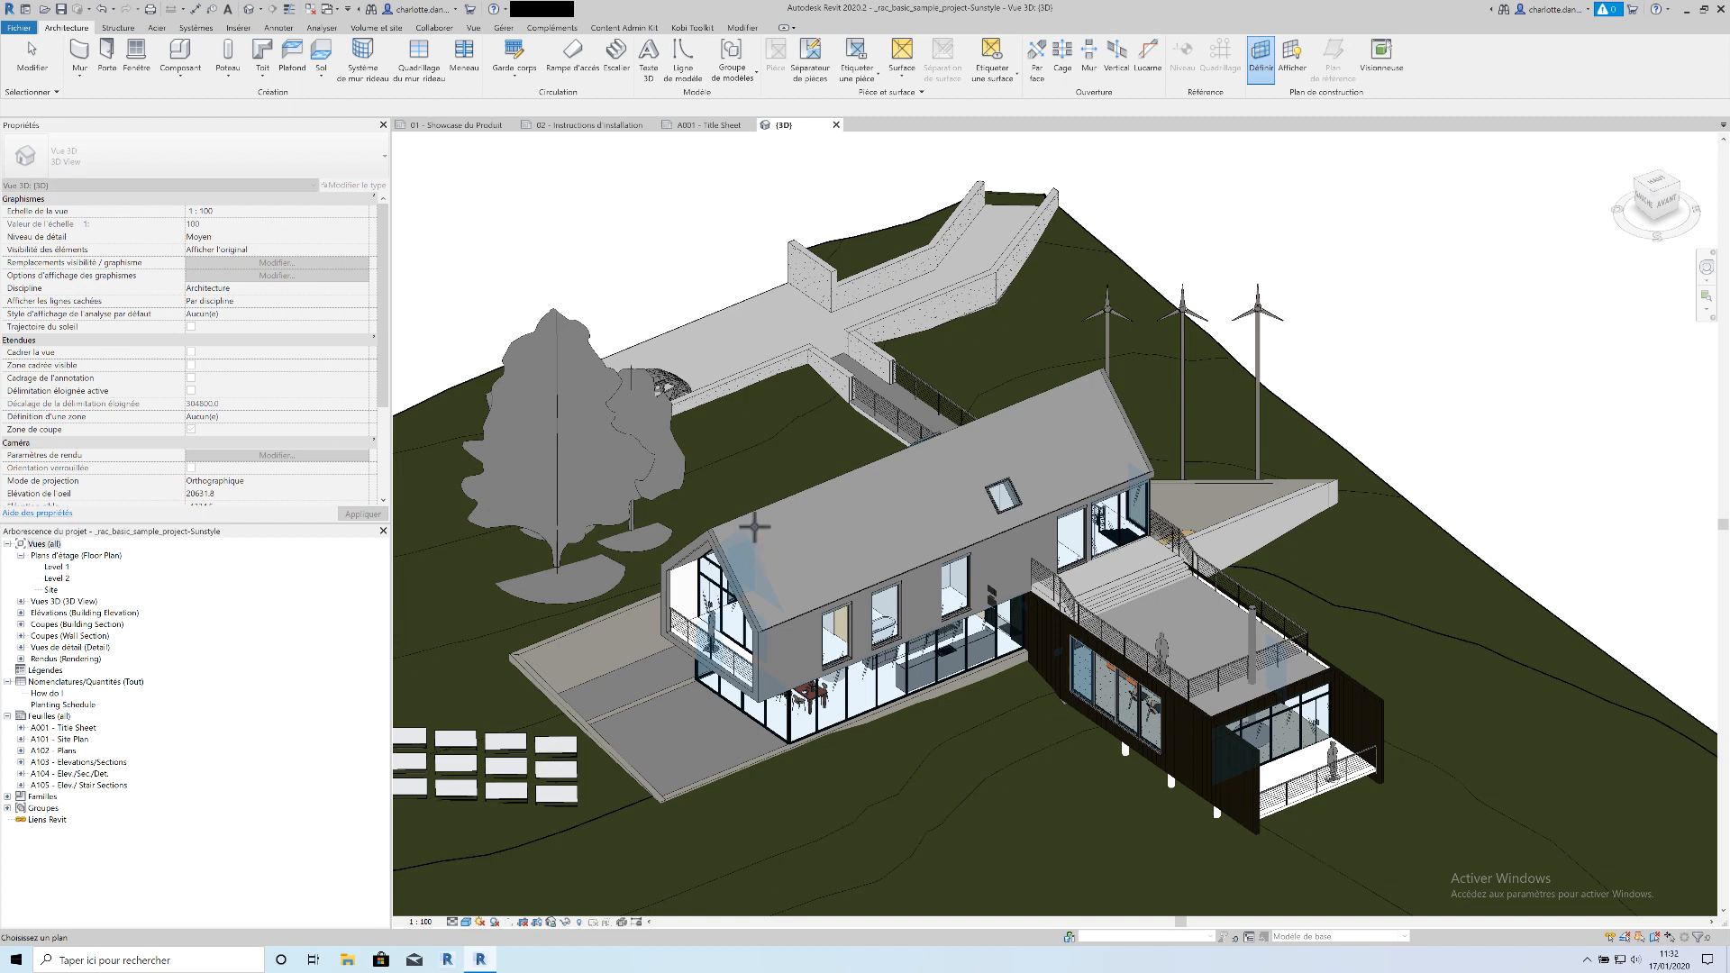
click(757, 525)
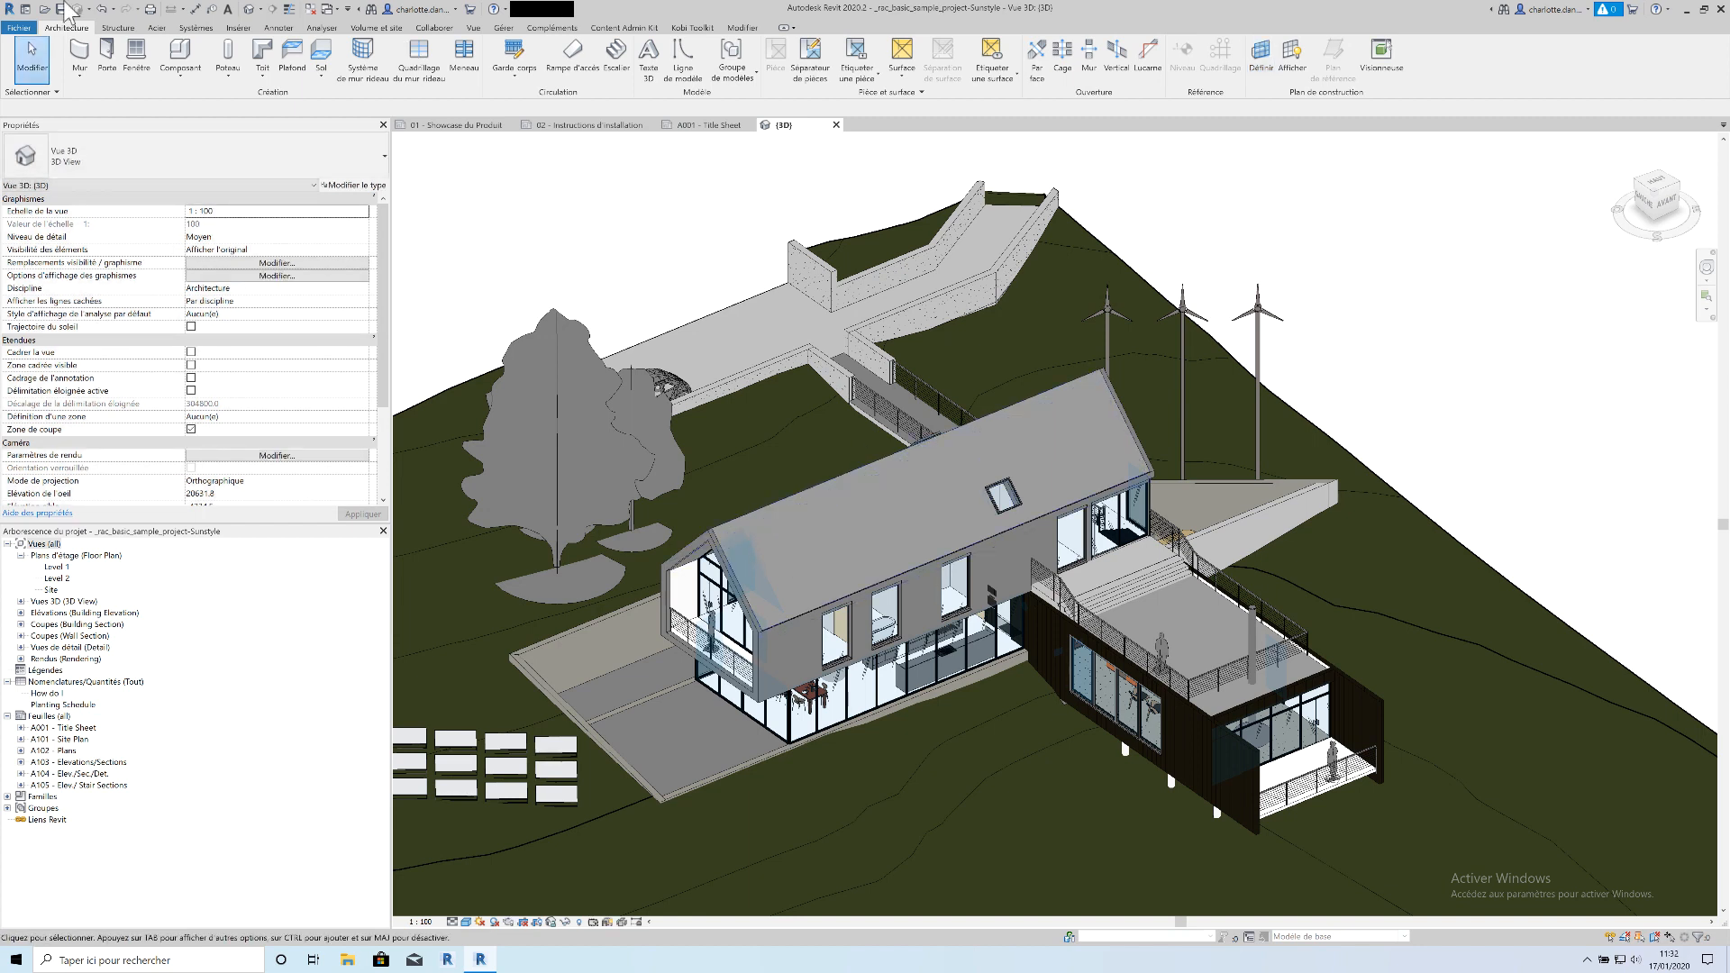
Draw a straight horizontal model line across the gable roof's slope, from one gable end to the other
click(682, 67)
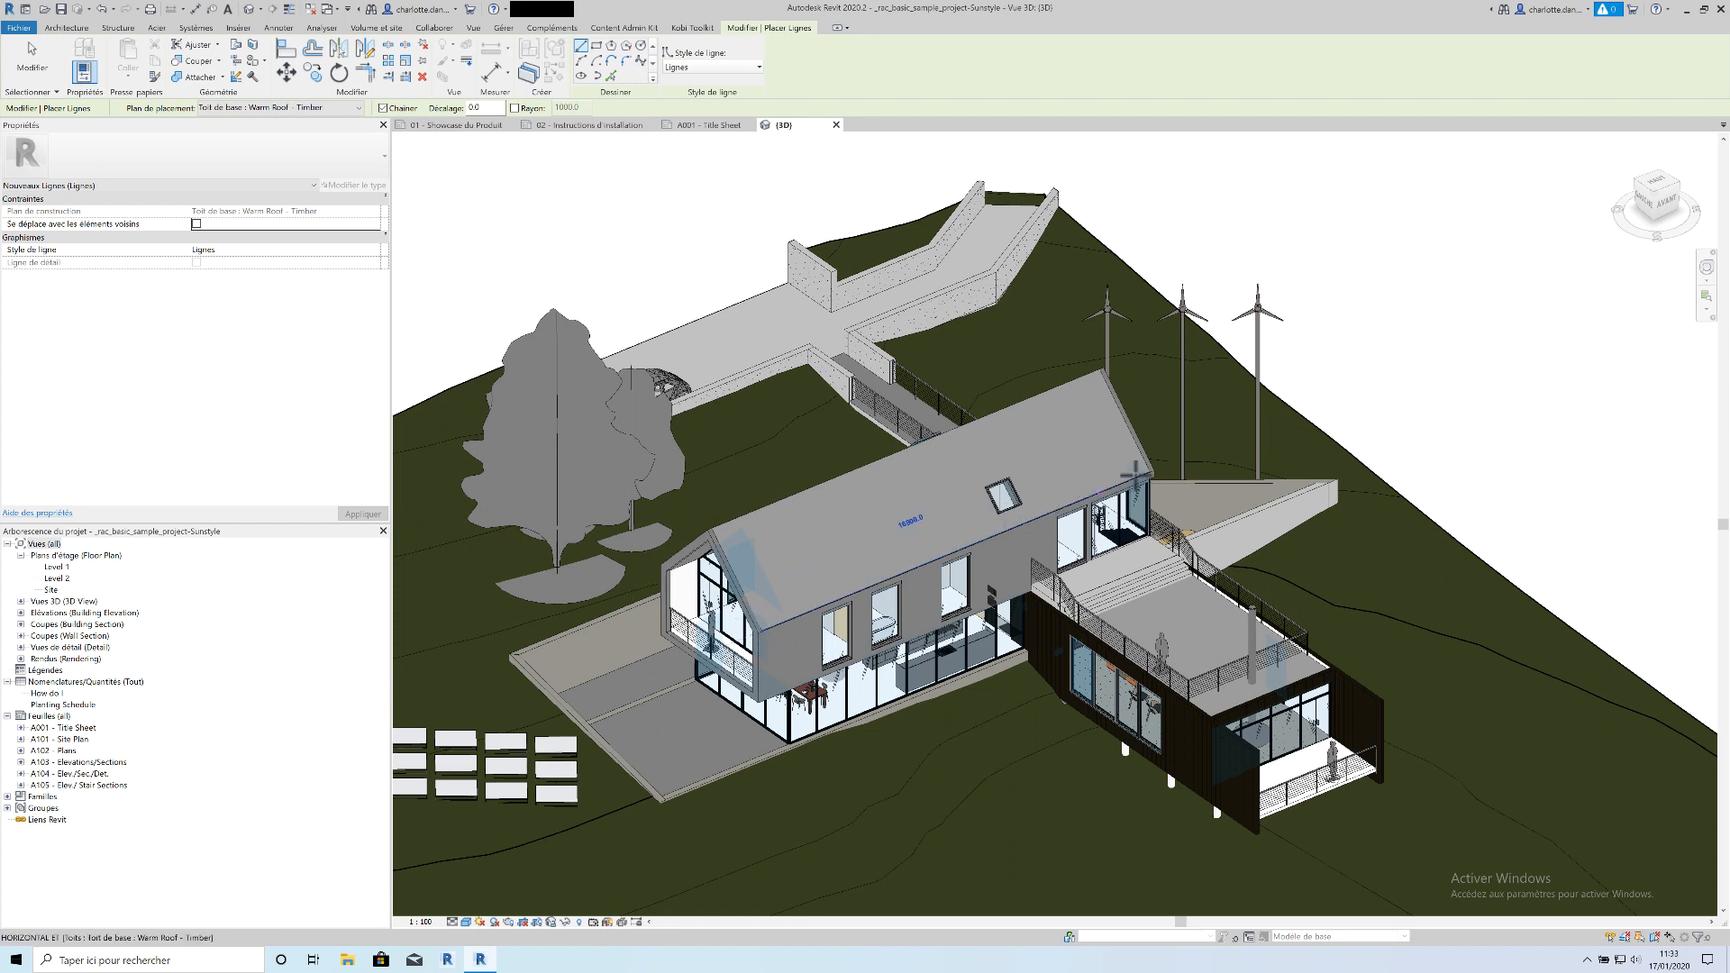
click(1146, 470)
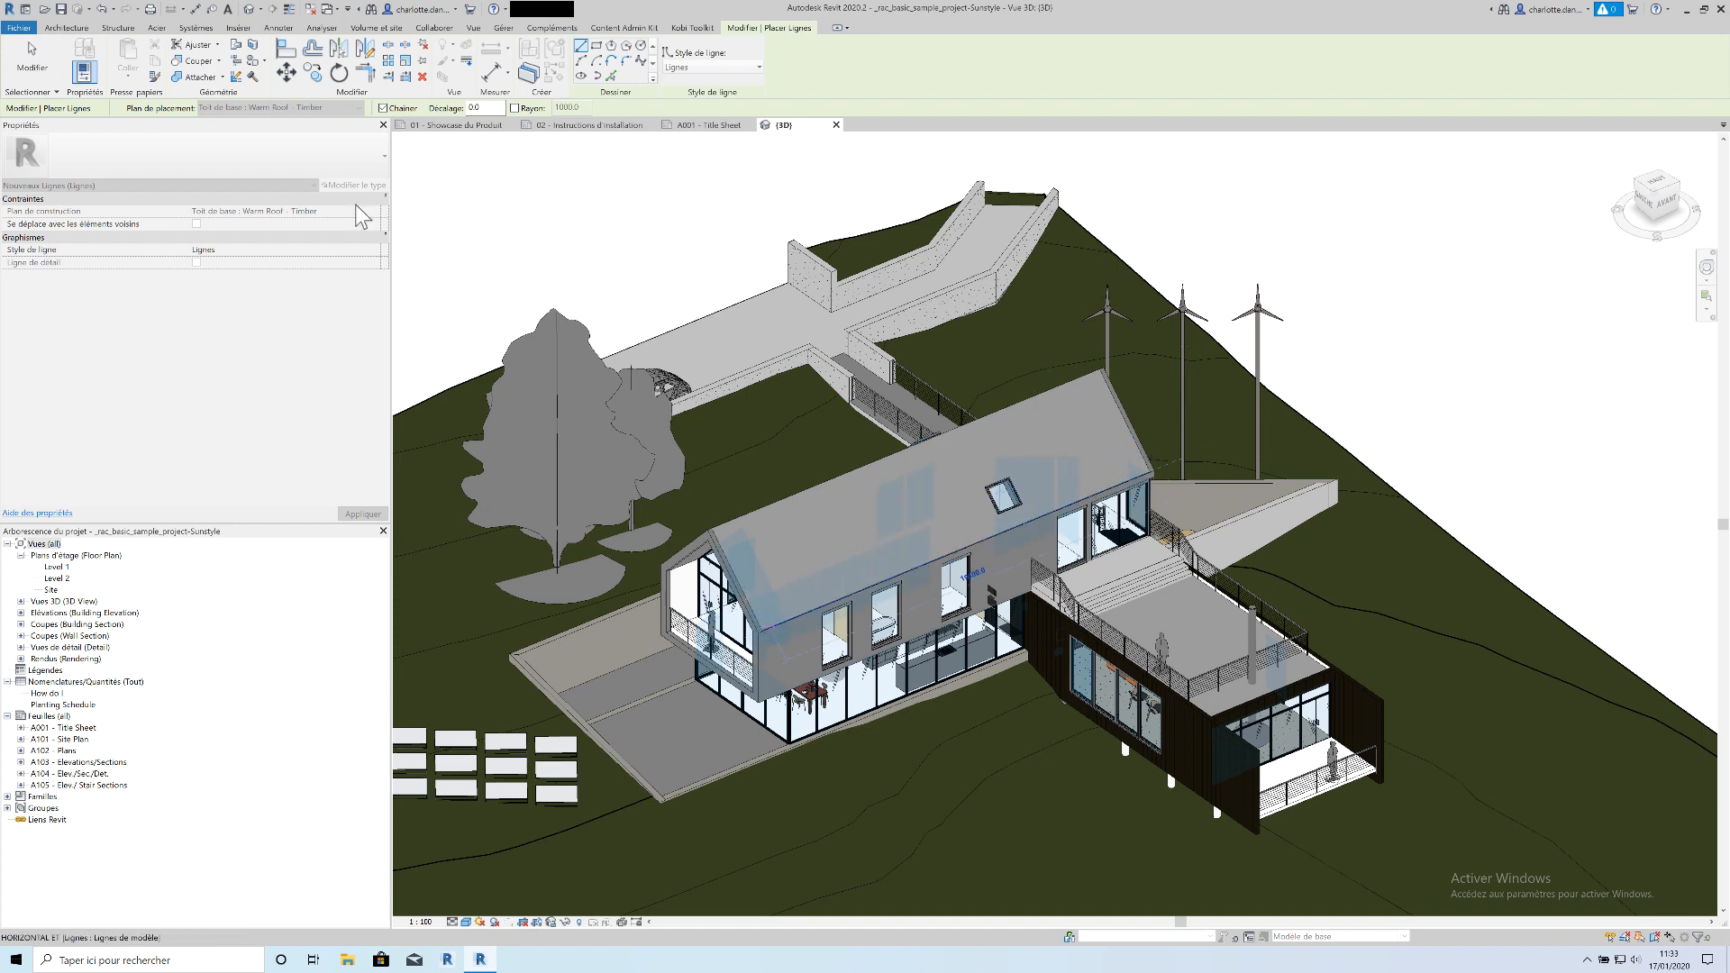
Copy the model line repeatedly up the roof slope with multiple copies spaced about 477 mm apart
click(313, 73)
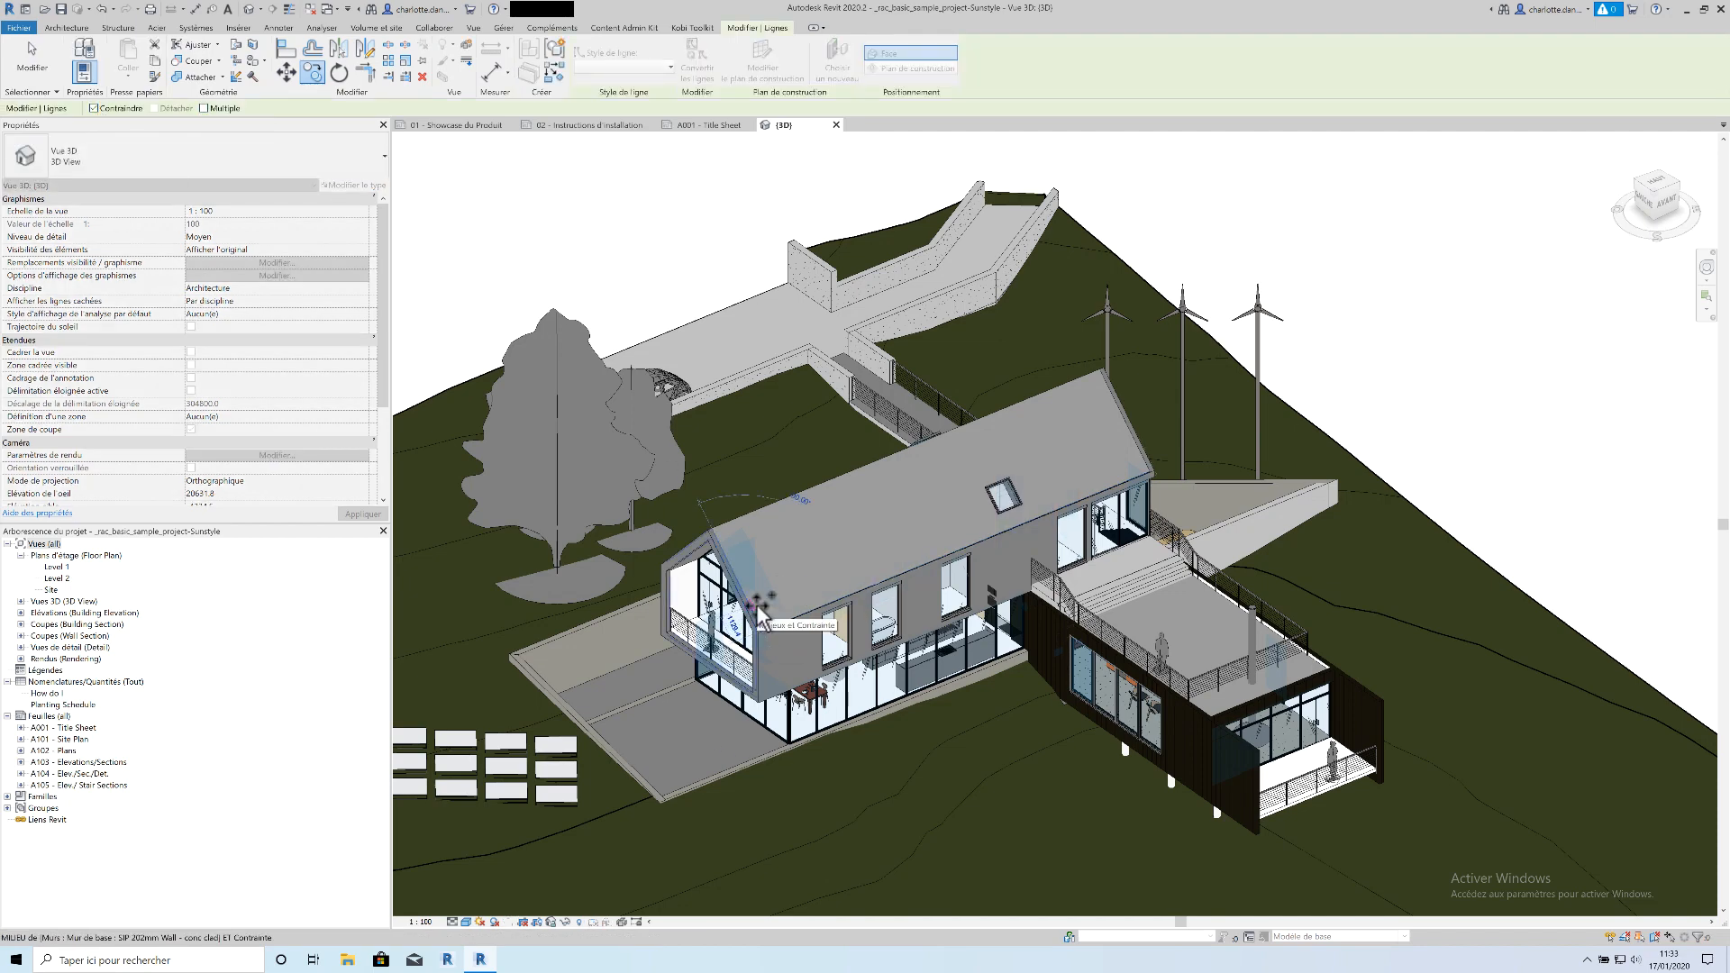
key(Escape)
key(c)
key(o)
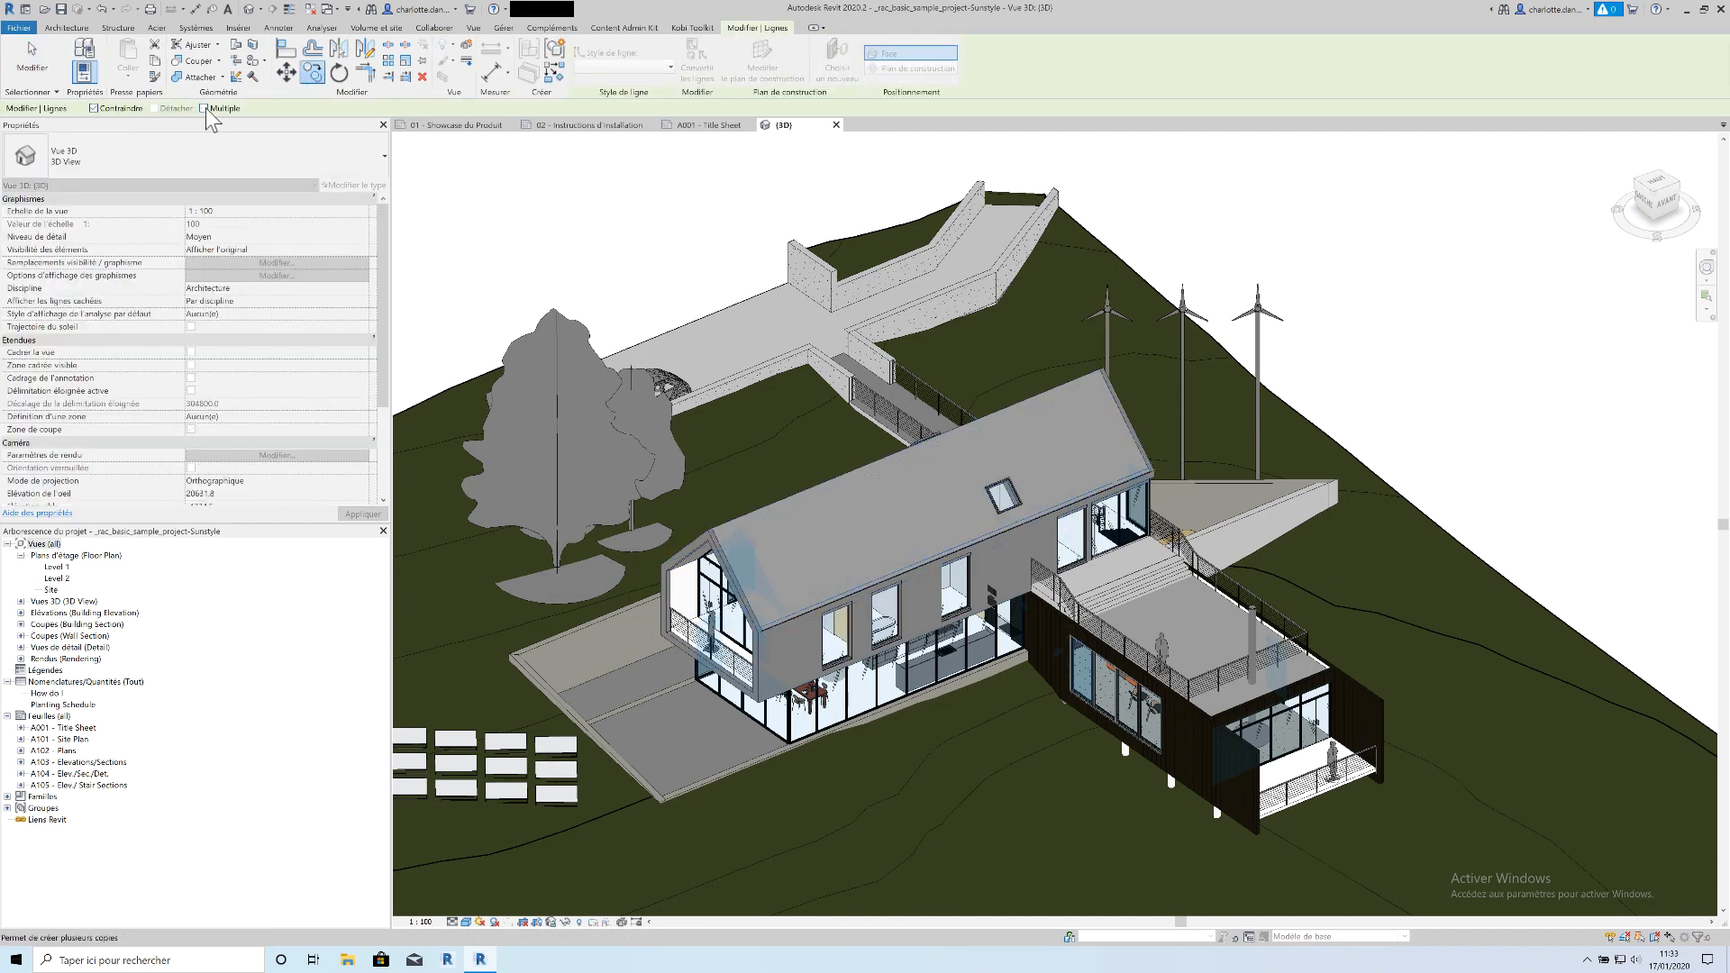
click(744, 592)
click(731, 581)
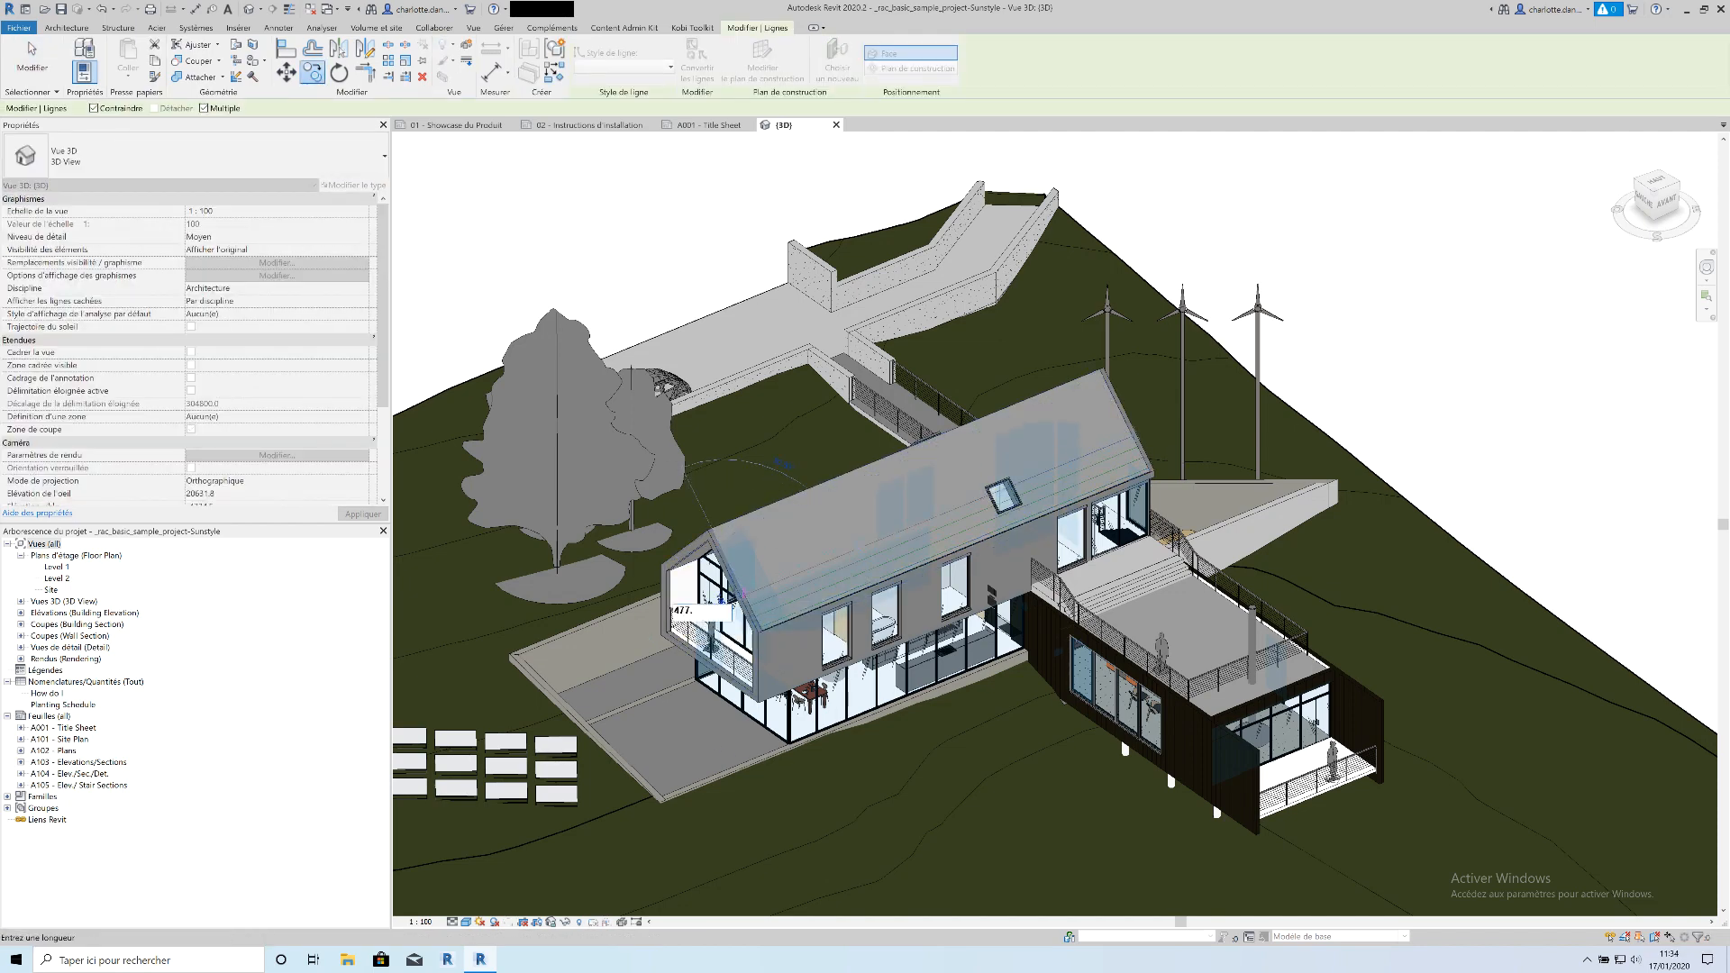
click(721, 569)
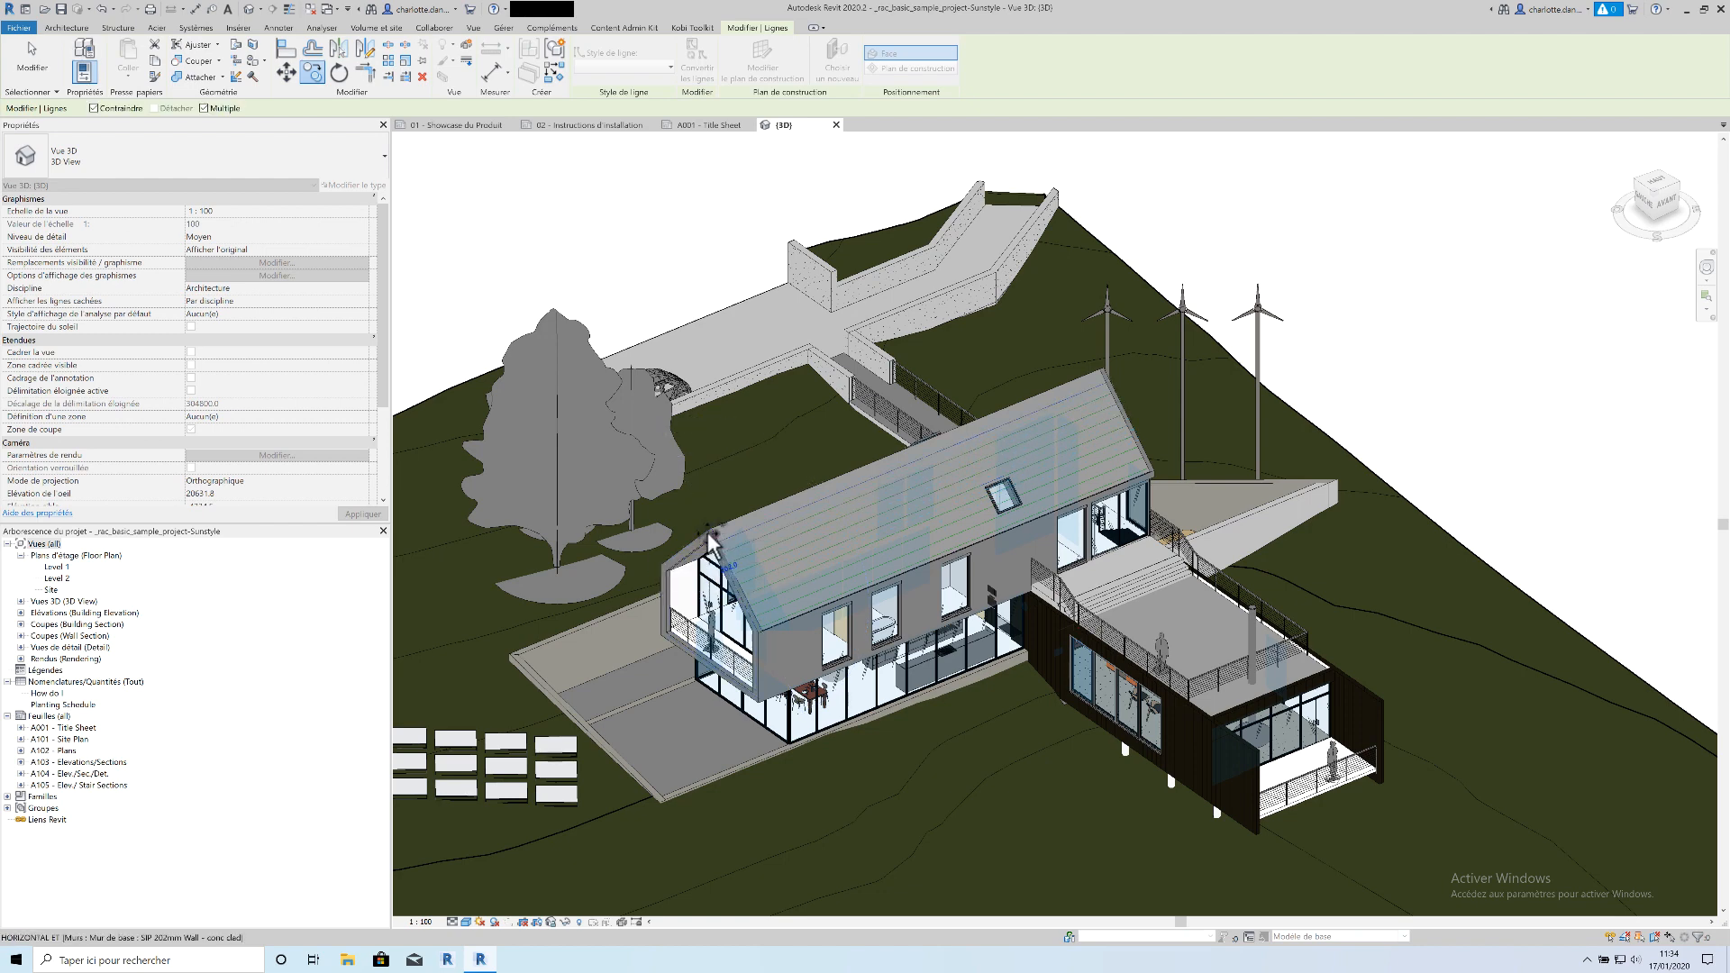
key(Escape)
Copy the model line nearest the eave at a distance of about 477 mm
click(766, 638)
key(c)
key(o)
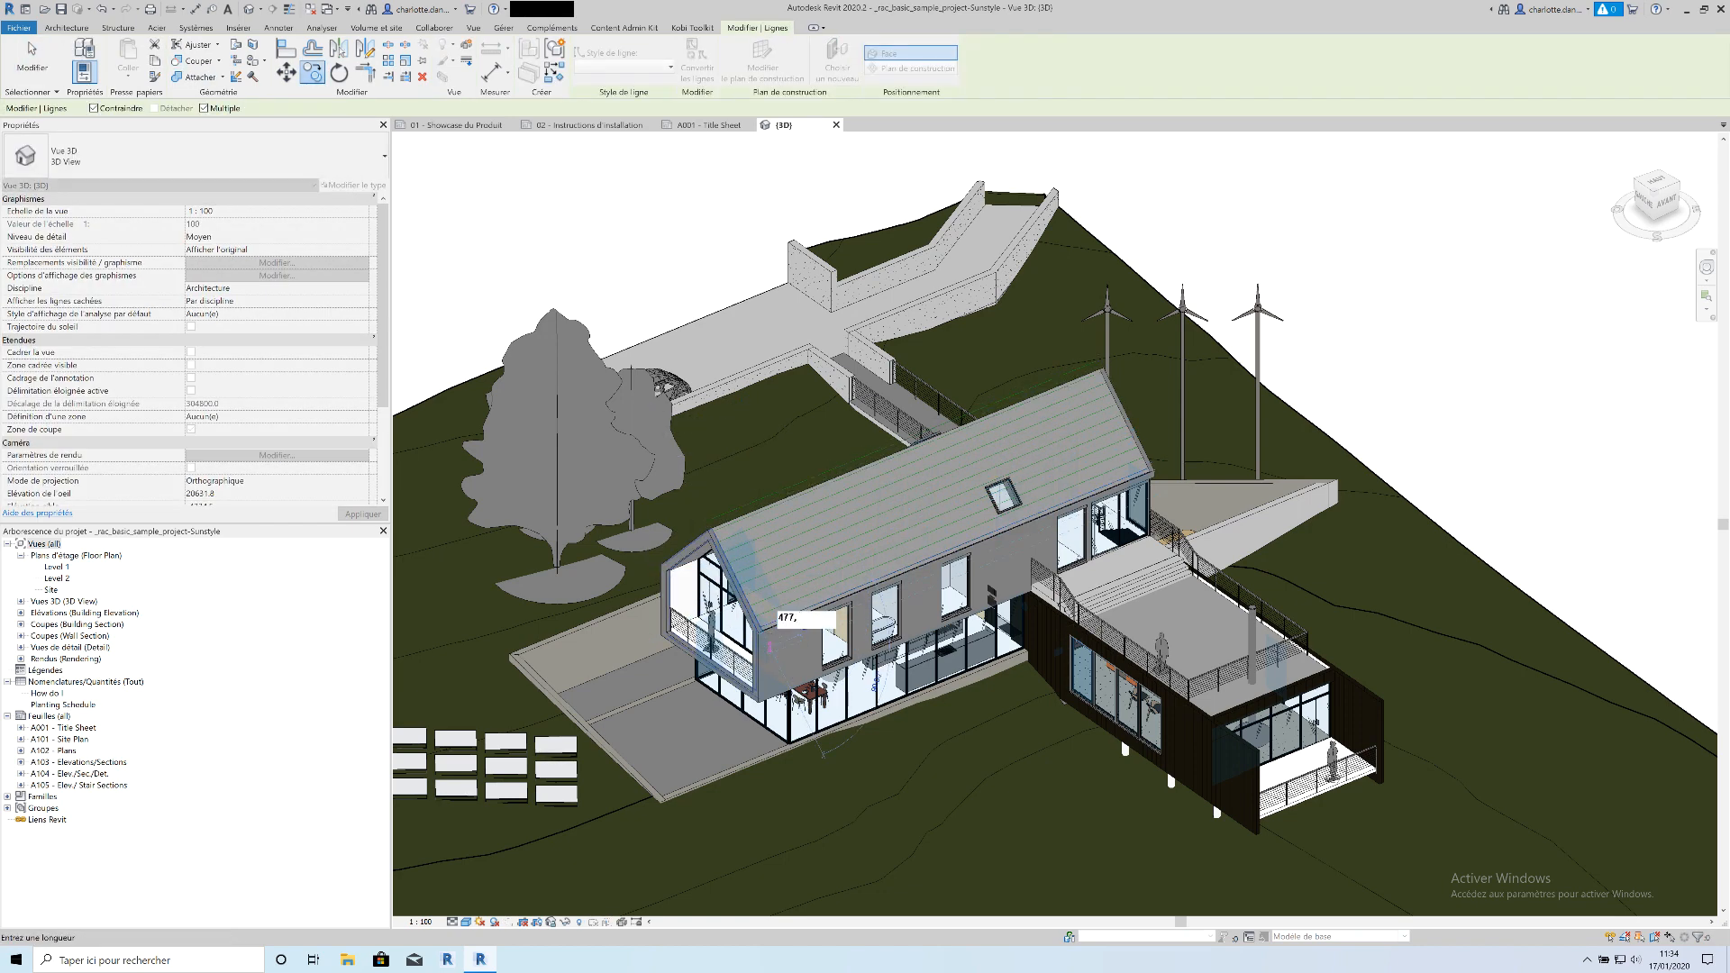
click(764, 634)
key(Escape)
key(Escape)
Draw a straight model line down the roof slope along the gable edge, from the ridge to the eave
click(1260, 60)
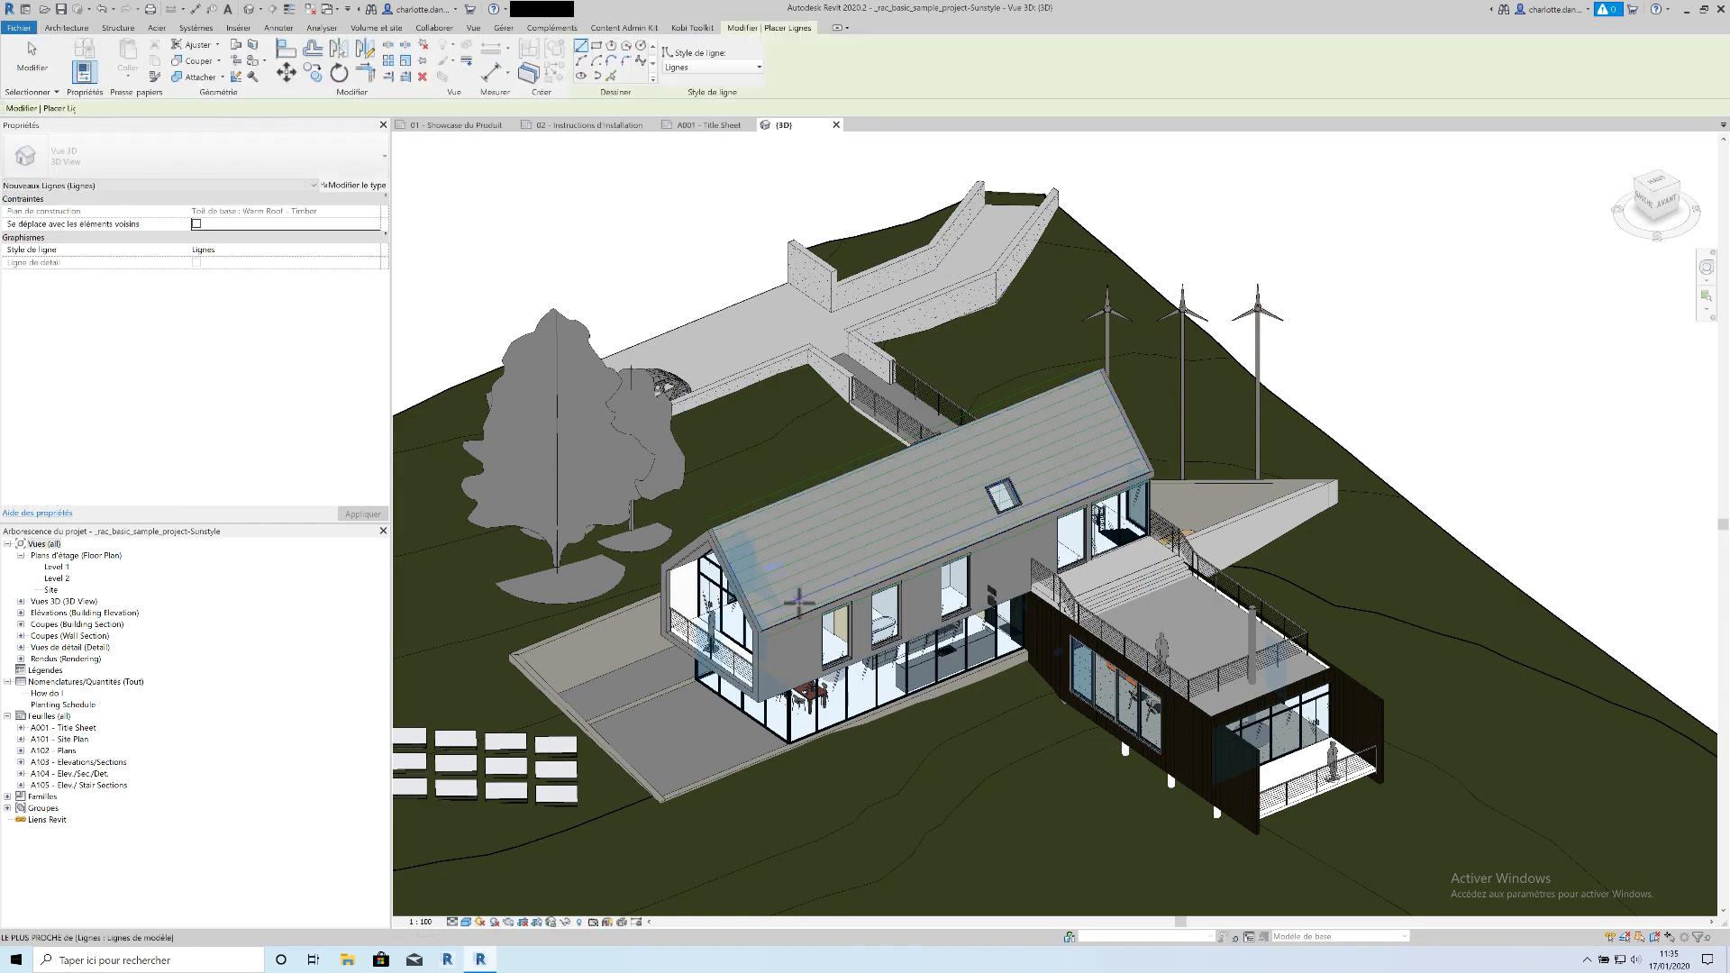
key(Escape)
key(Escape)
click(757, 634)
key(c)
key(o)
click(764, 636)
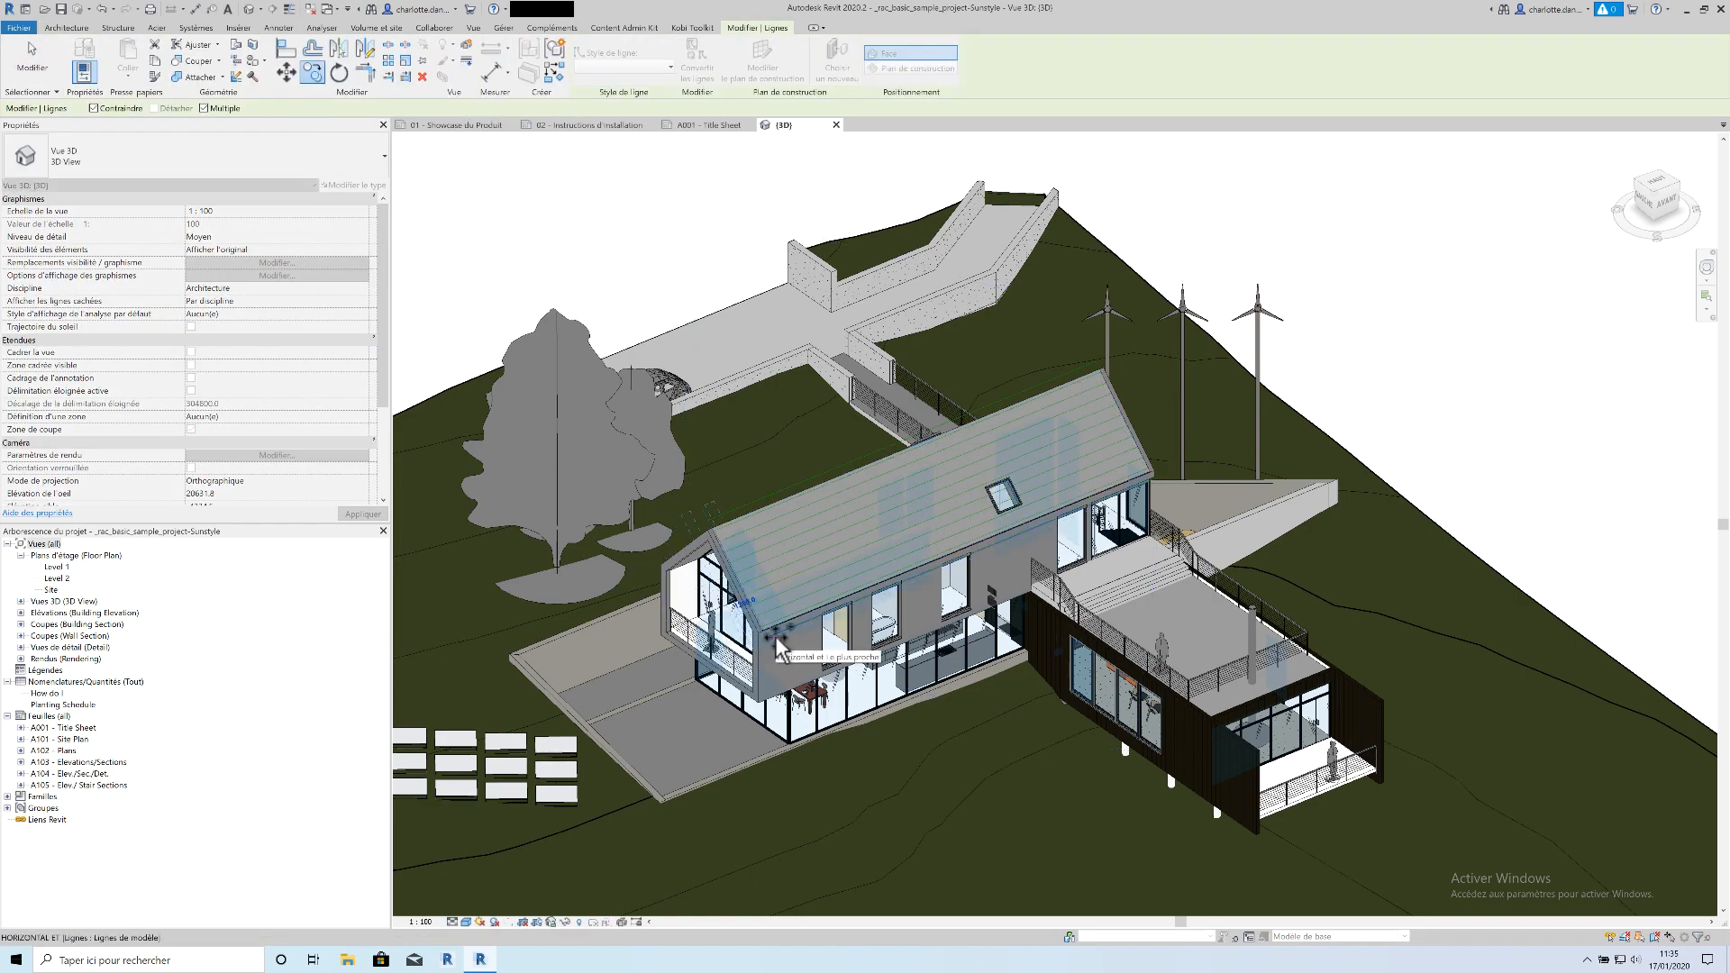
scroll(773, 645, up, 3)
key(Escape)
key(Escape)
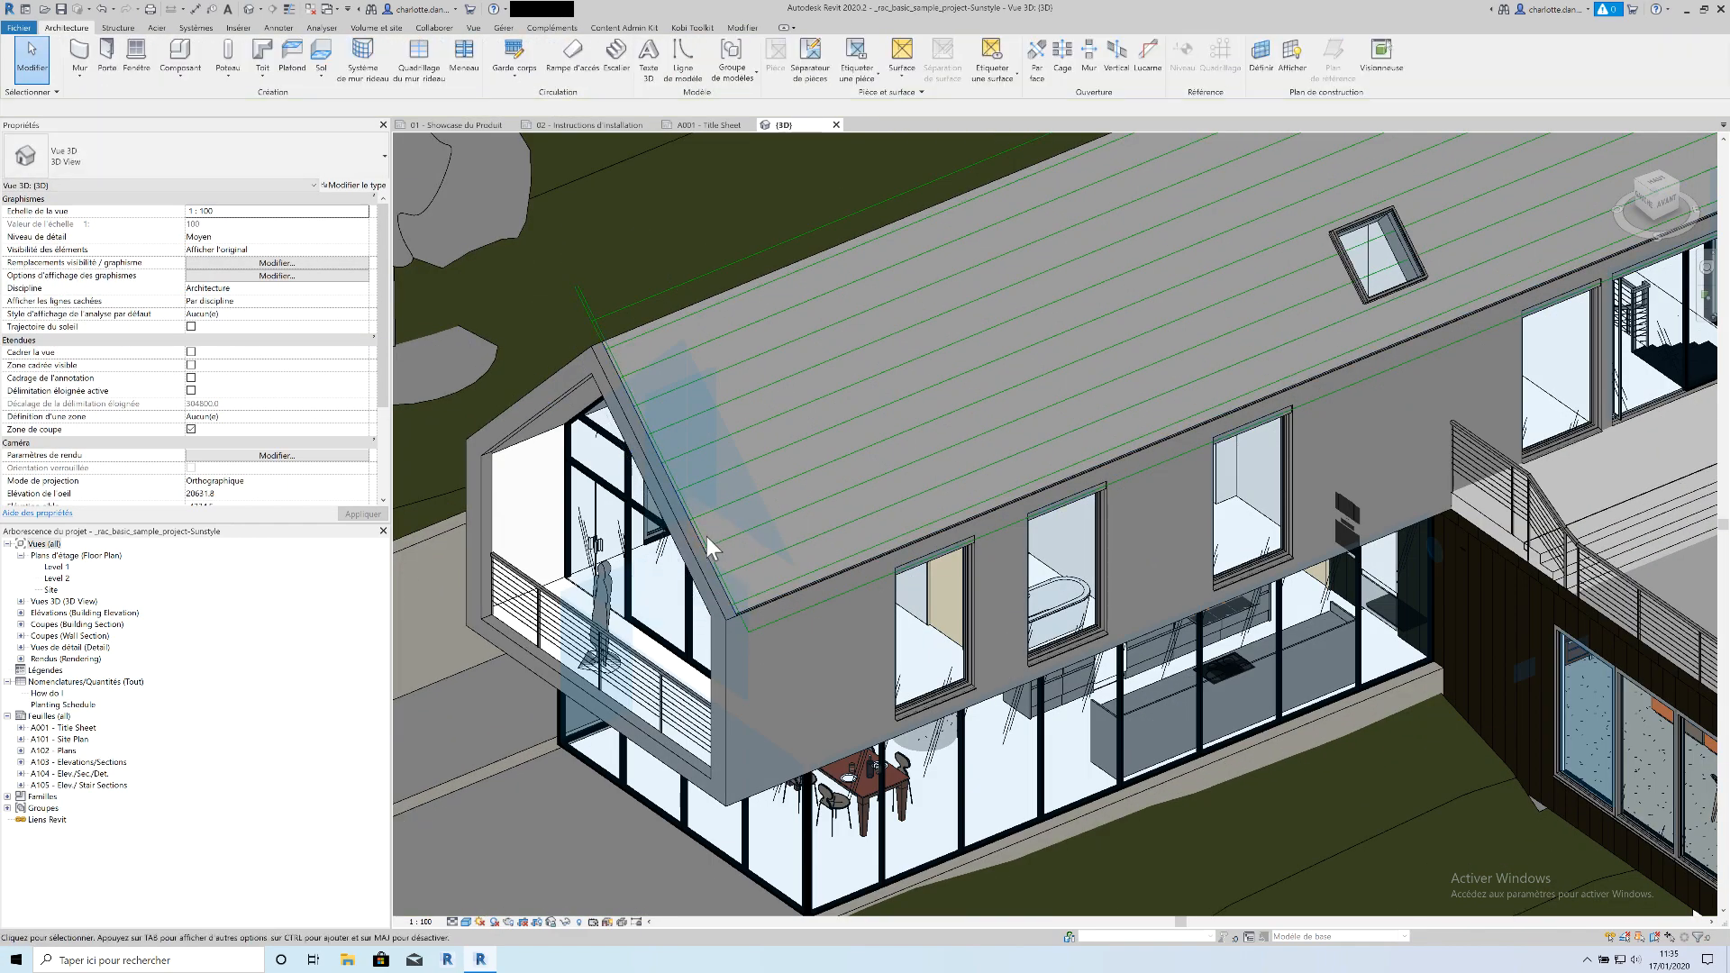
Copy the gable-edge model line repeatedly along the roof with multiple copies spaced 700 mm apart
click(706, 535)
key(c)
key(o)
click(748, 629)
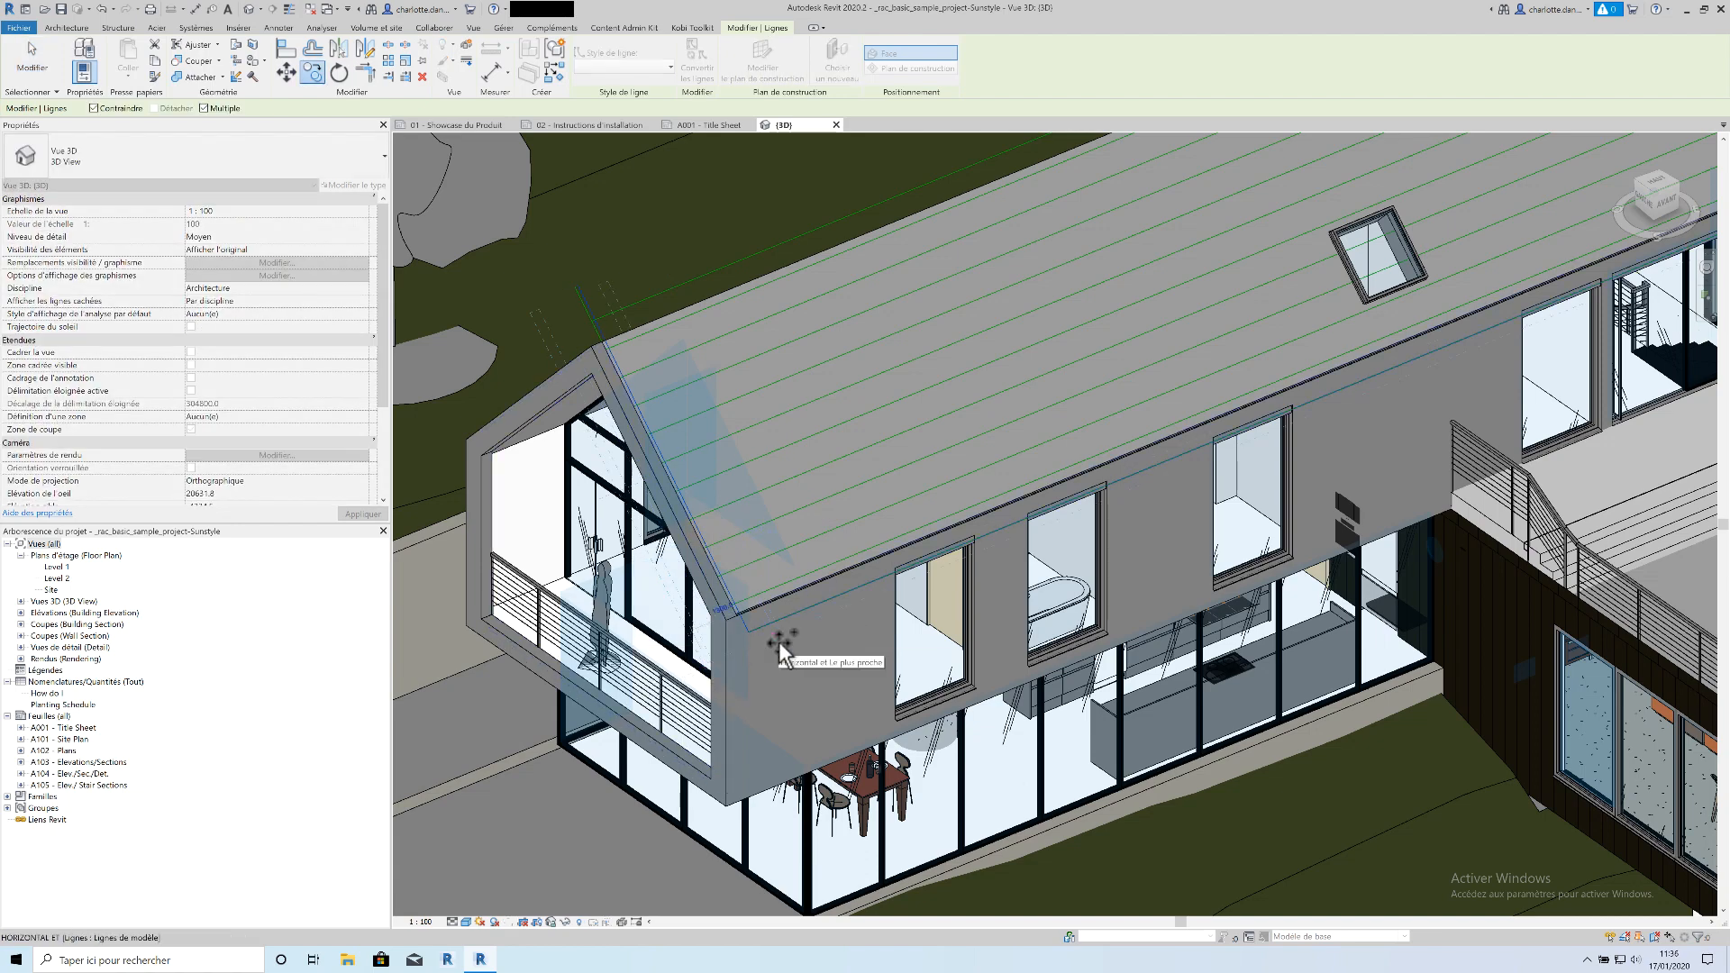
text(700)
key(Return)
text(700)
key(Return)
text(700)
key(Return)
text(700)
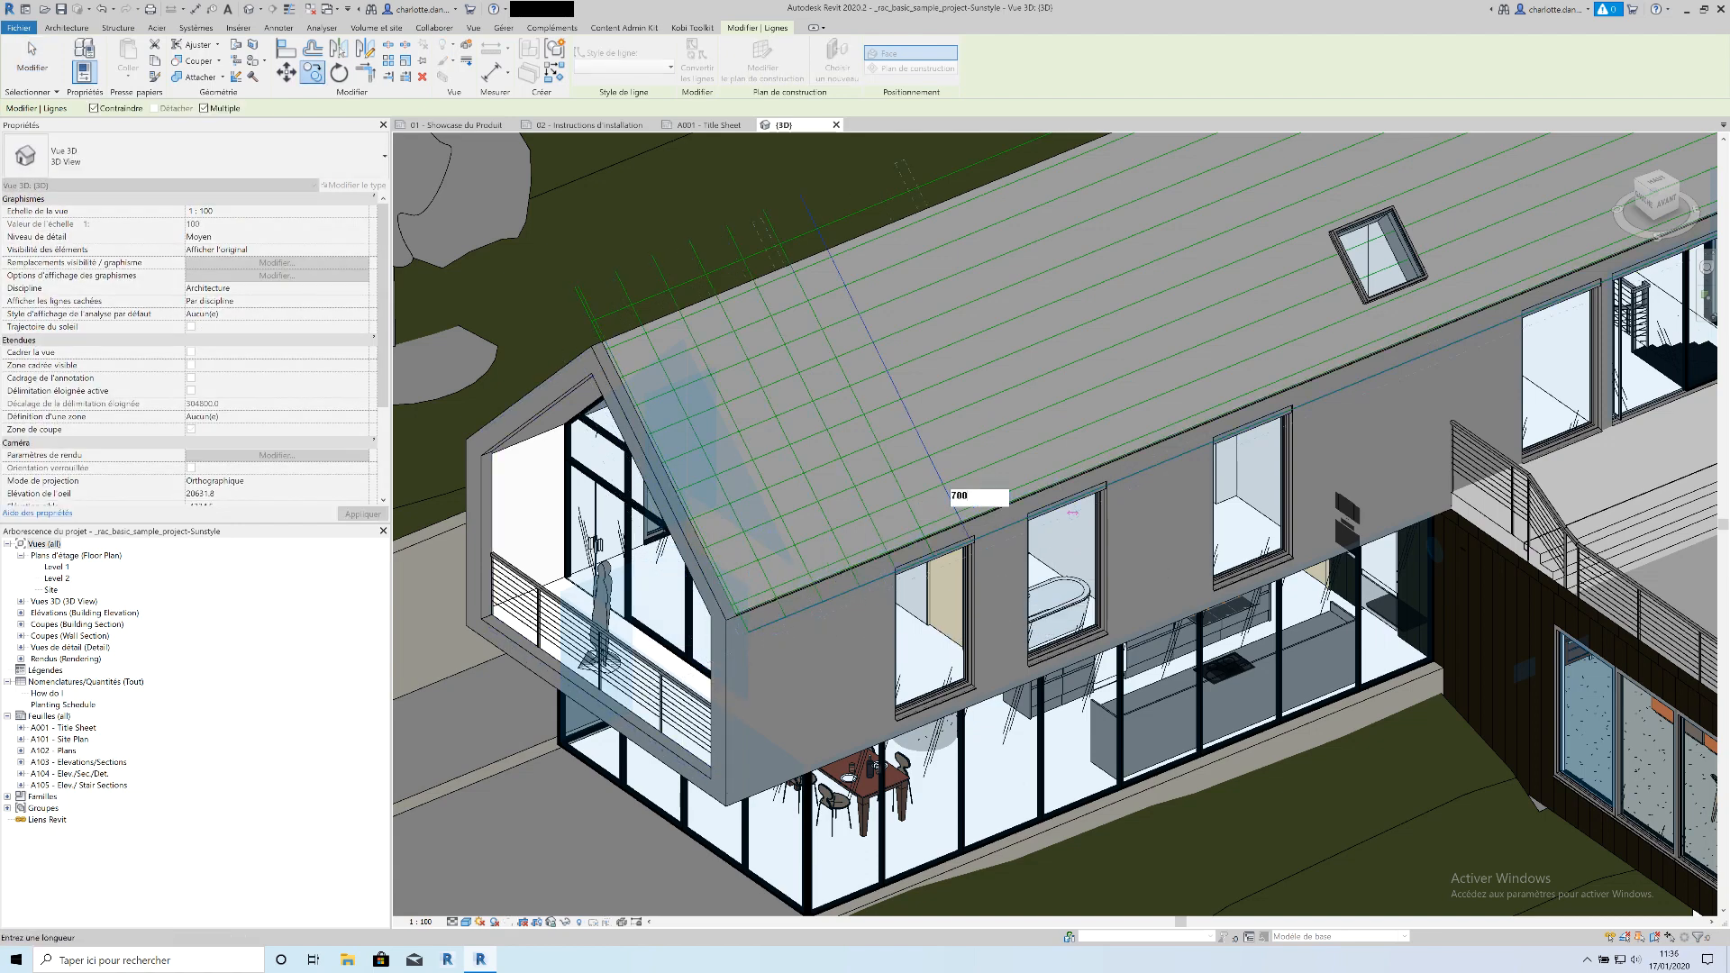
key(Return)
key(Escape)
Place further copies of the ridge-to-eave guide lines on the roof plane to extend the grid toward the far gable
click(1083, 246)
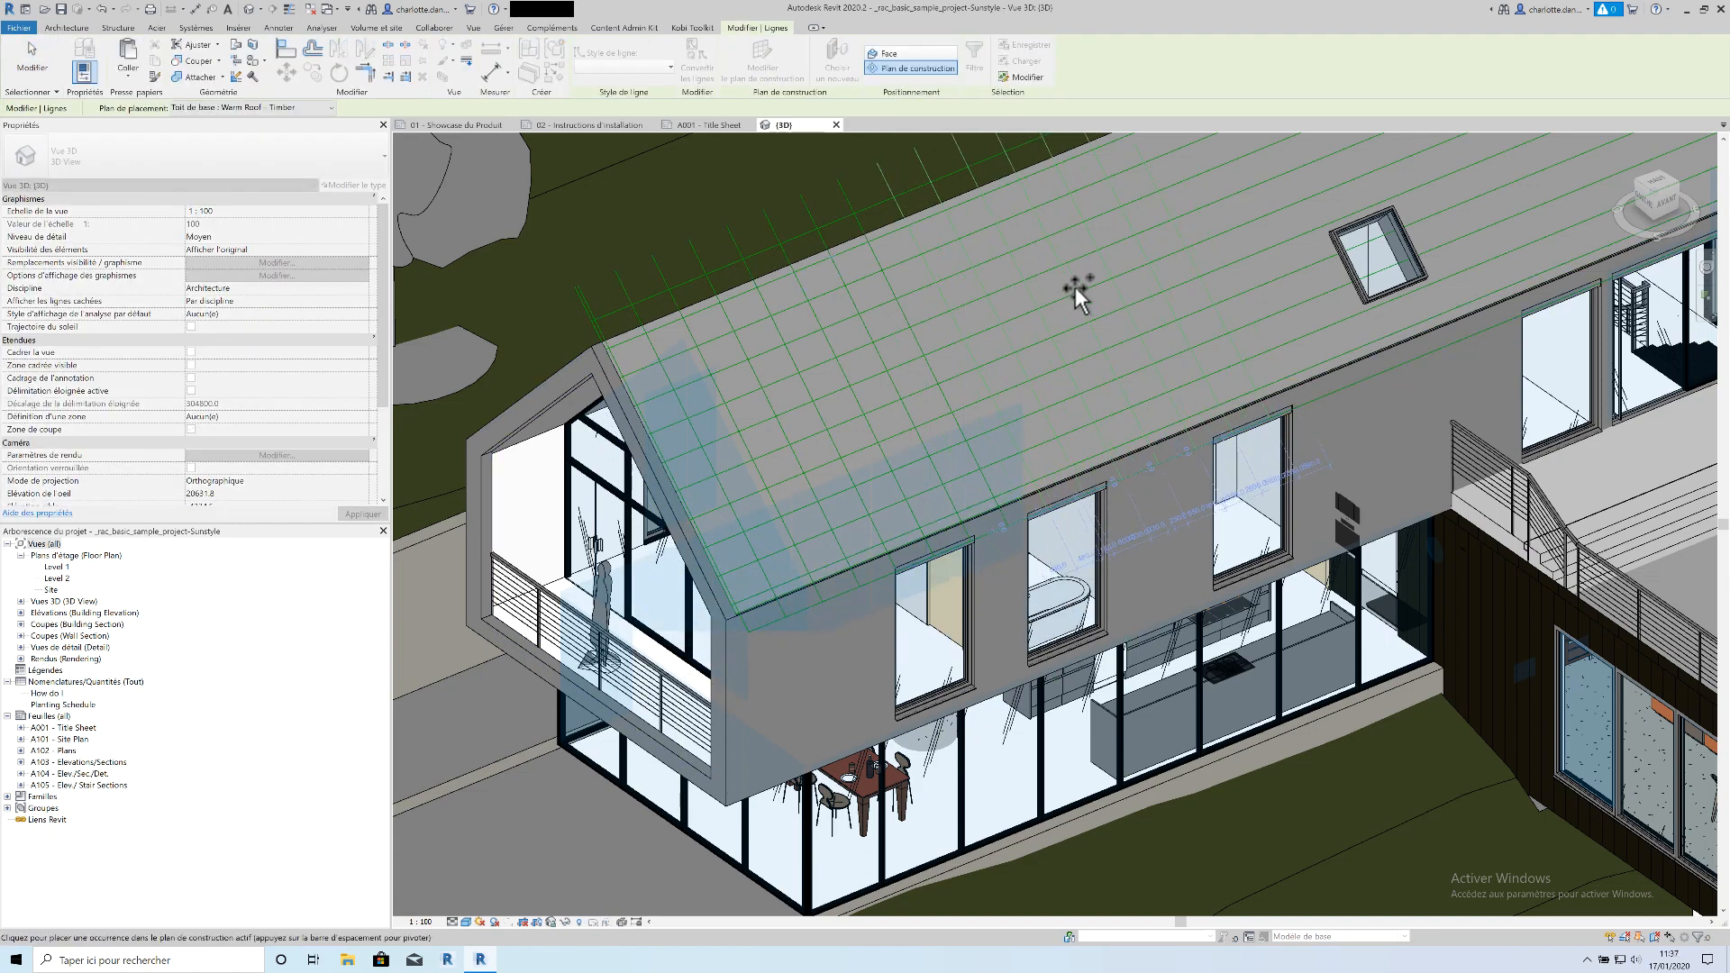
click(1083, 411)
key(Escape)
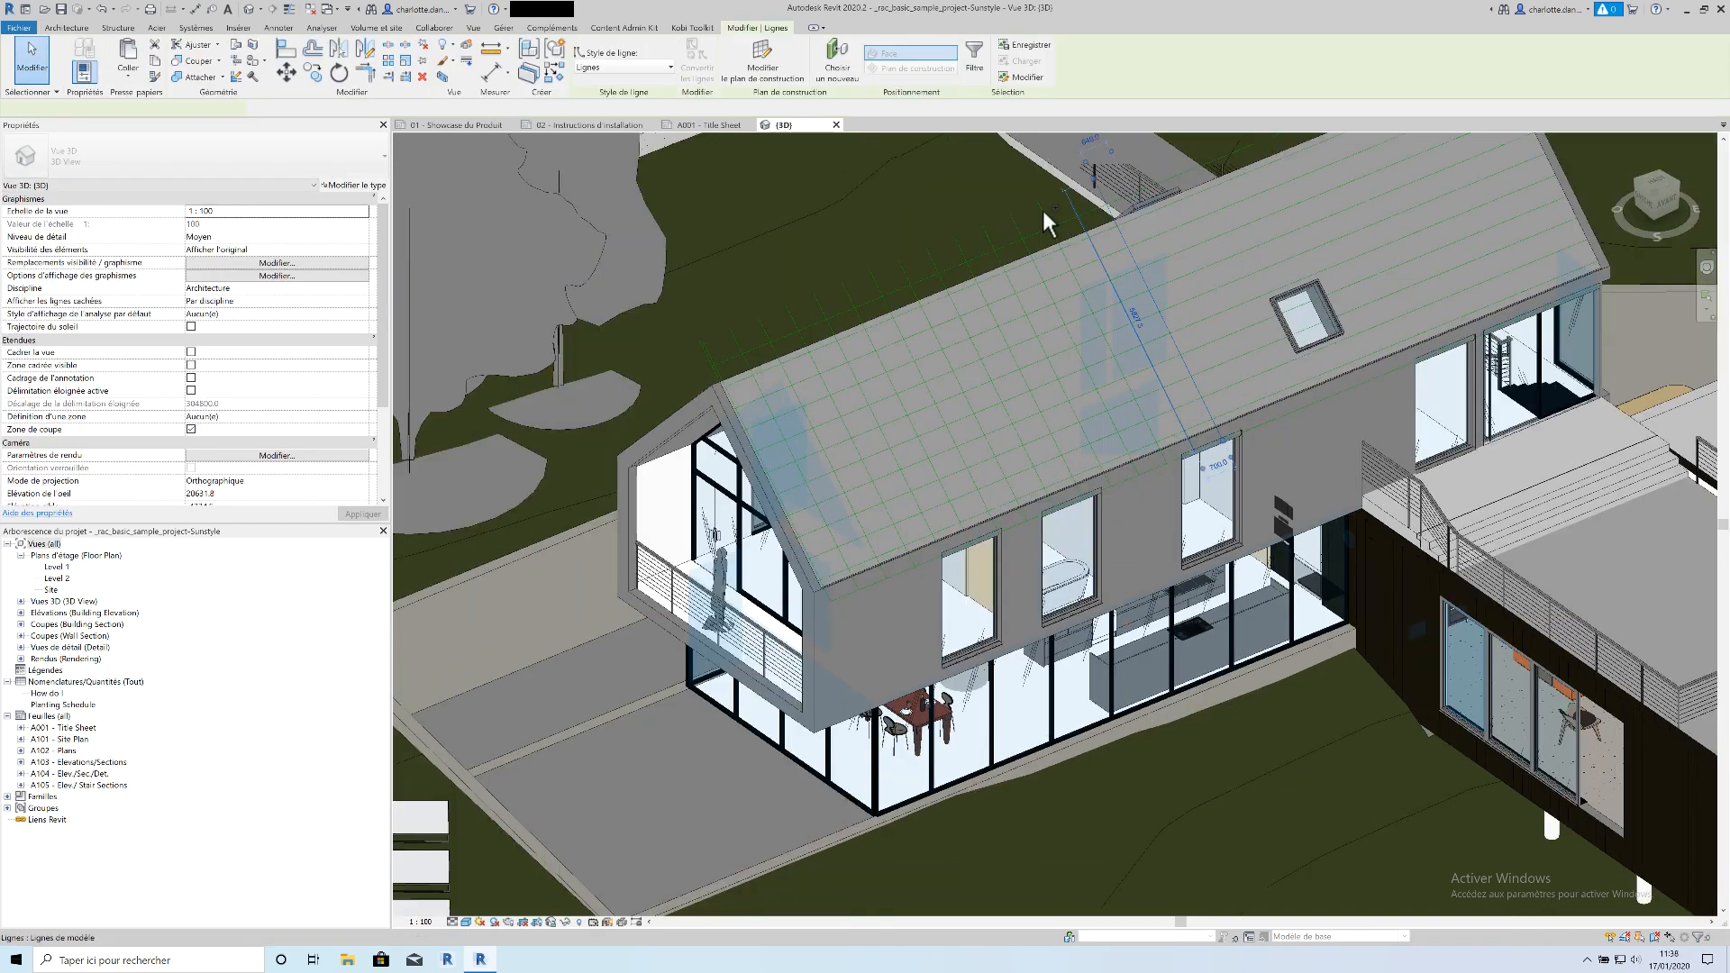
click(837, 515)
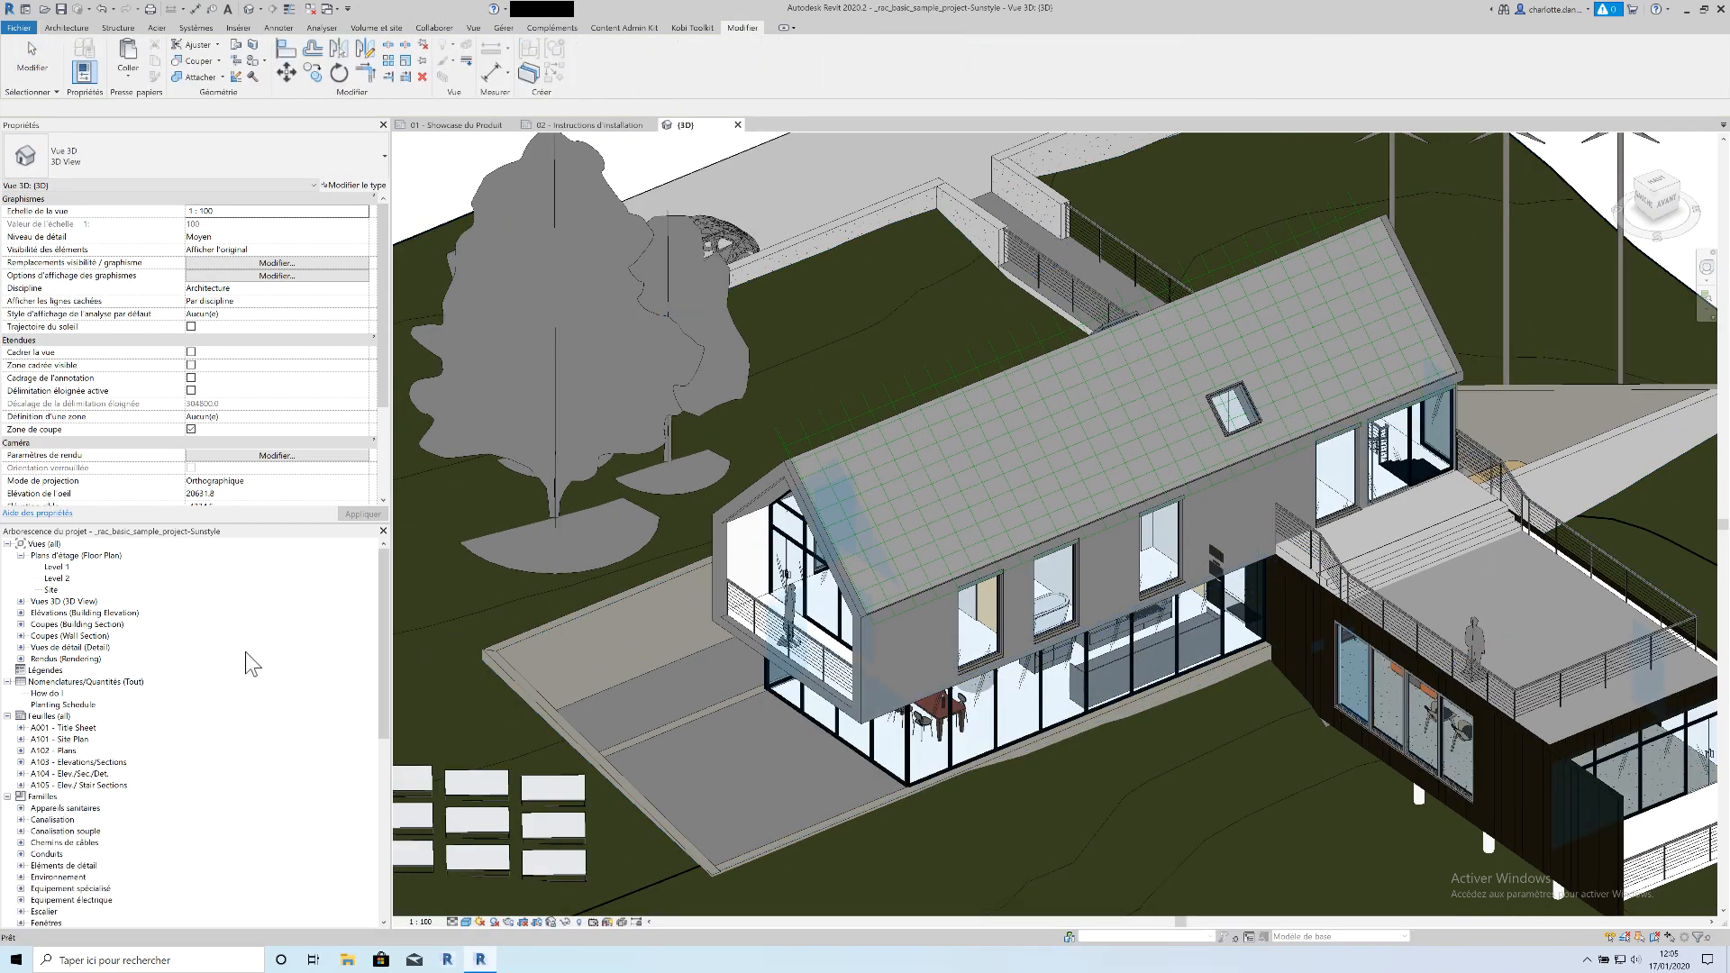
Start placing the generic model Roofing_Solar-Panels_SunStyle_Tuile_Sunstyle, type Tuile Sunstyle - Noir, on the roof's work plane
scroll(261, 654, down, 5)
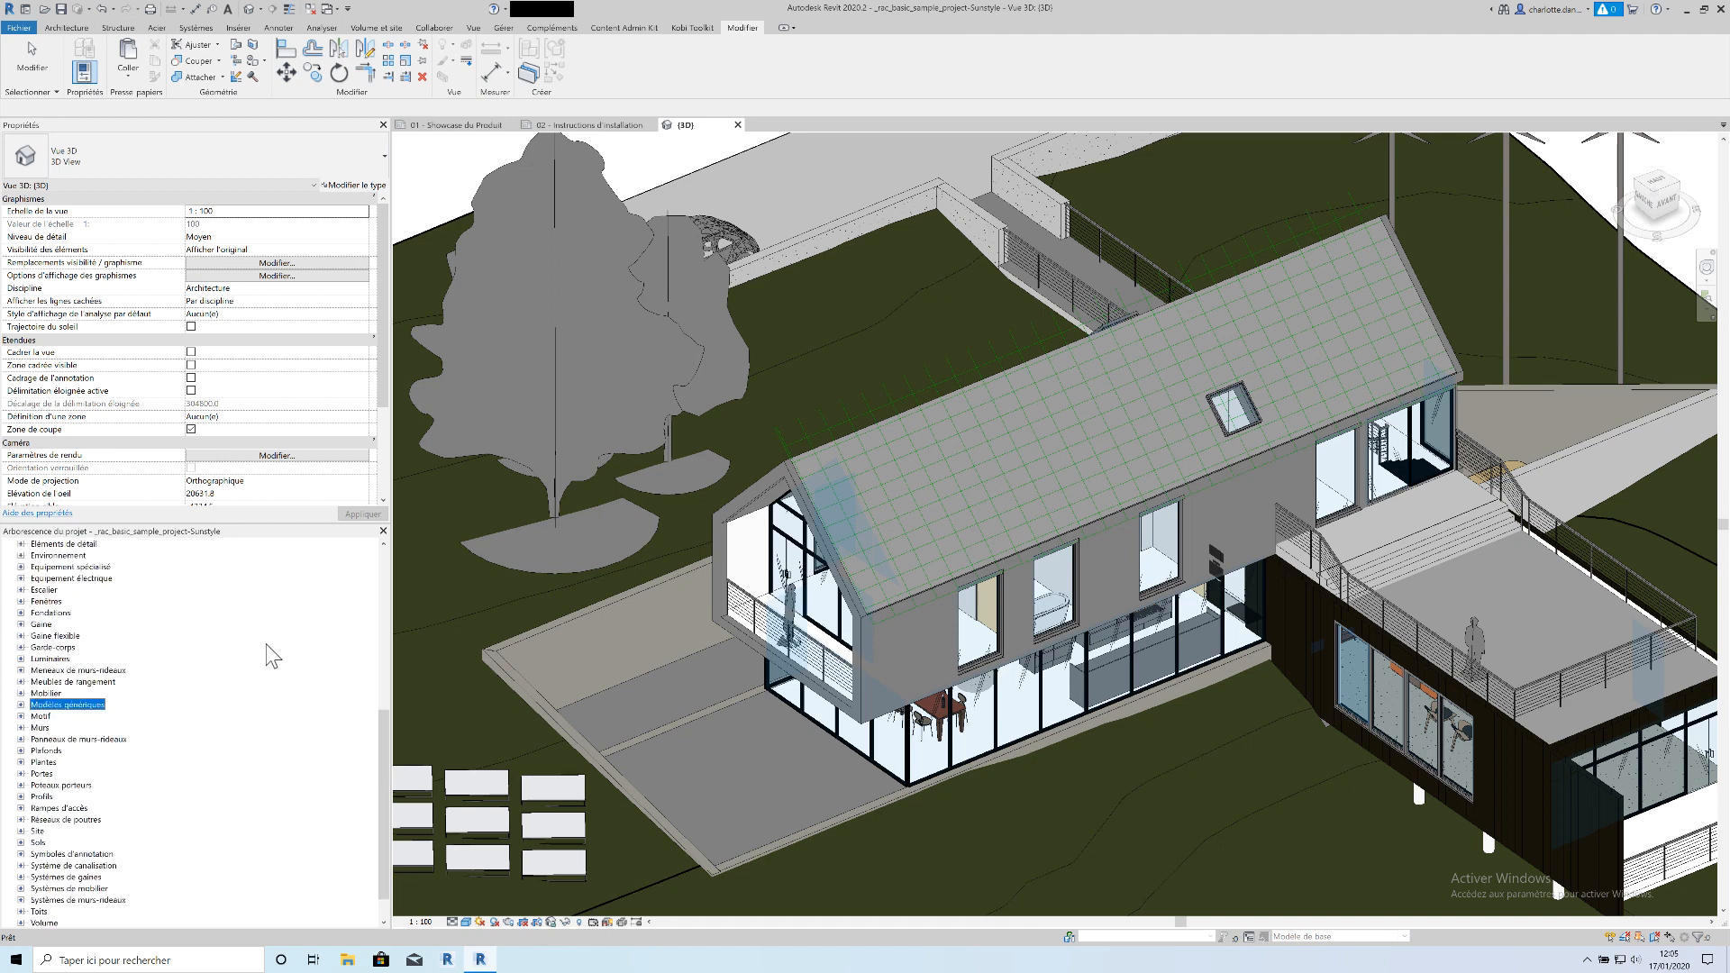
click(22, 705)
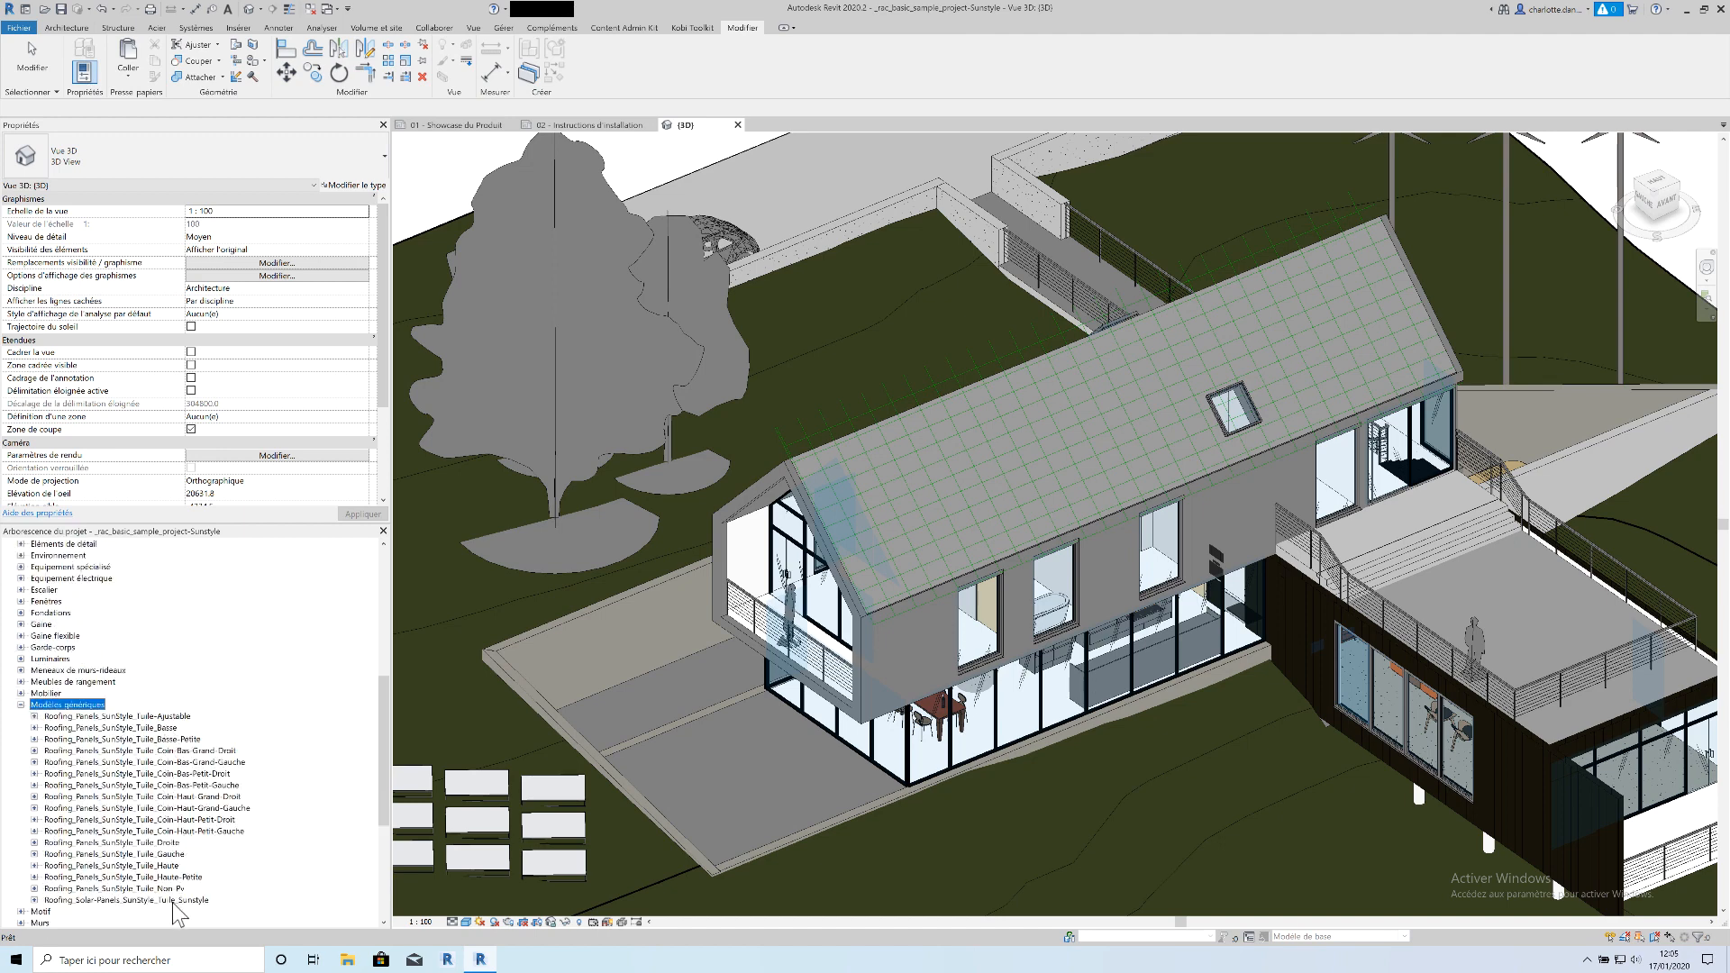
scroll(167, 892, down, 3)
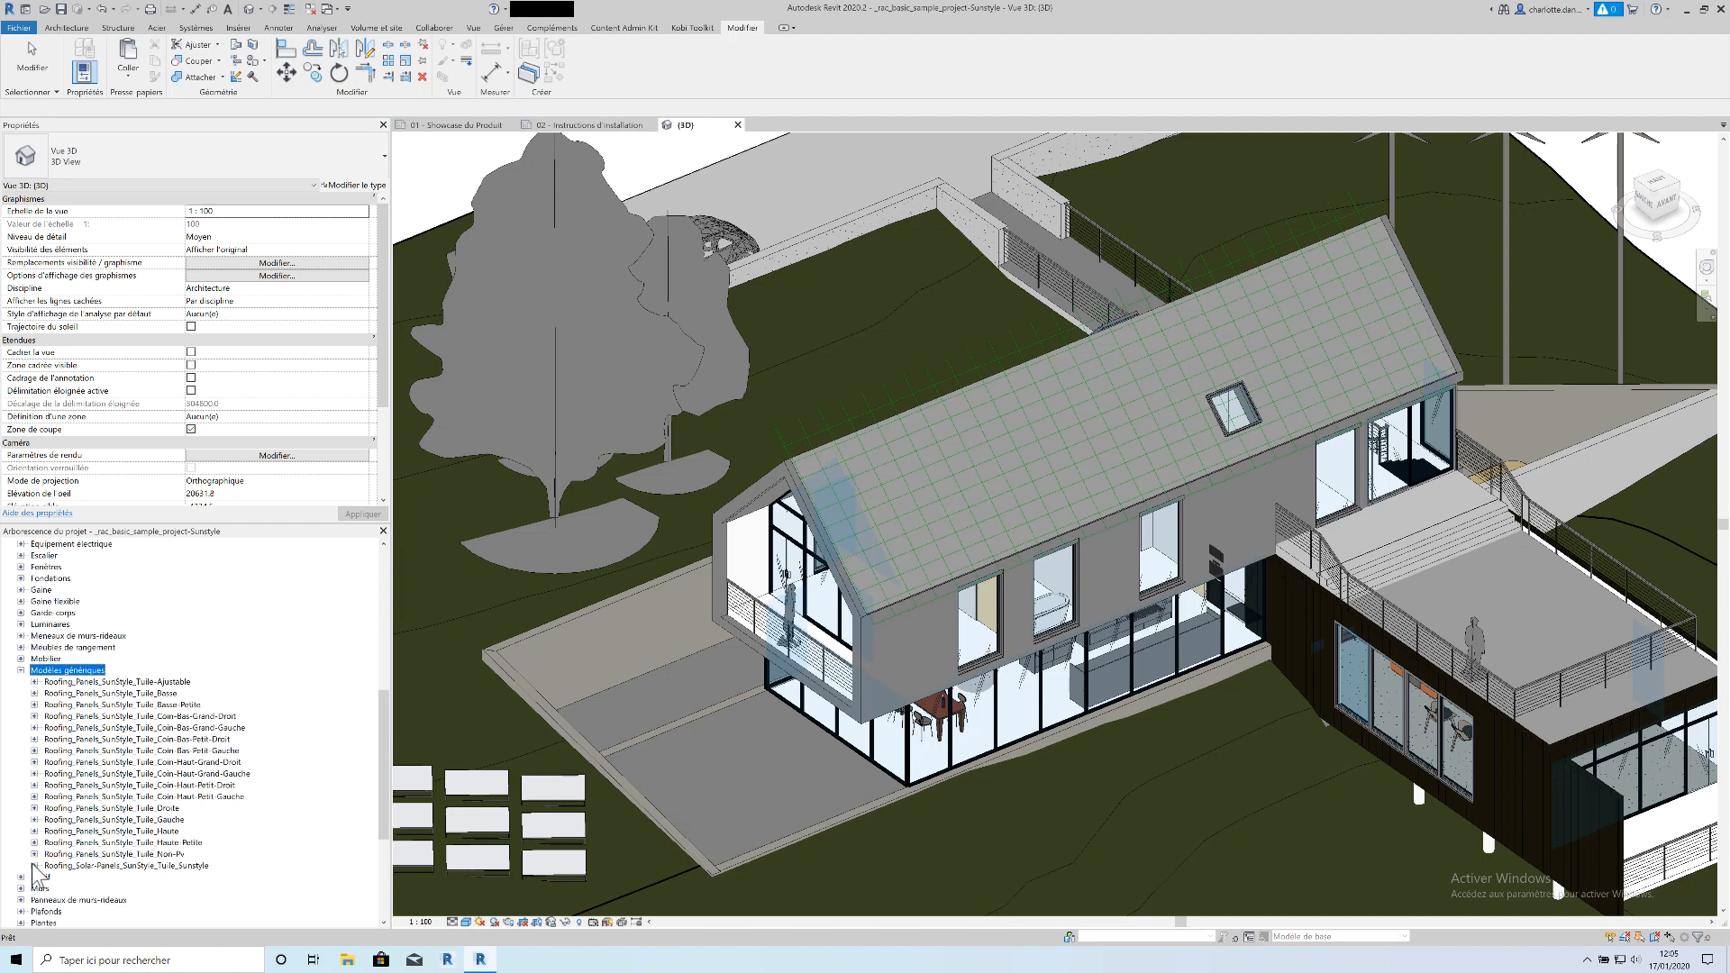
click(34, 866)
click(123, 890)
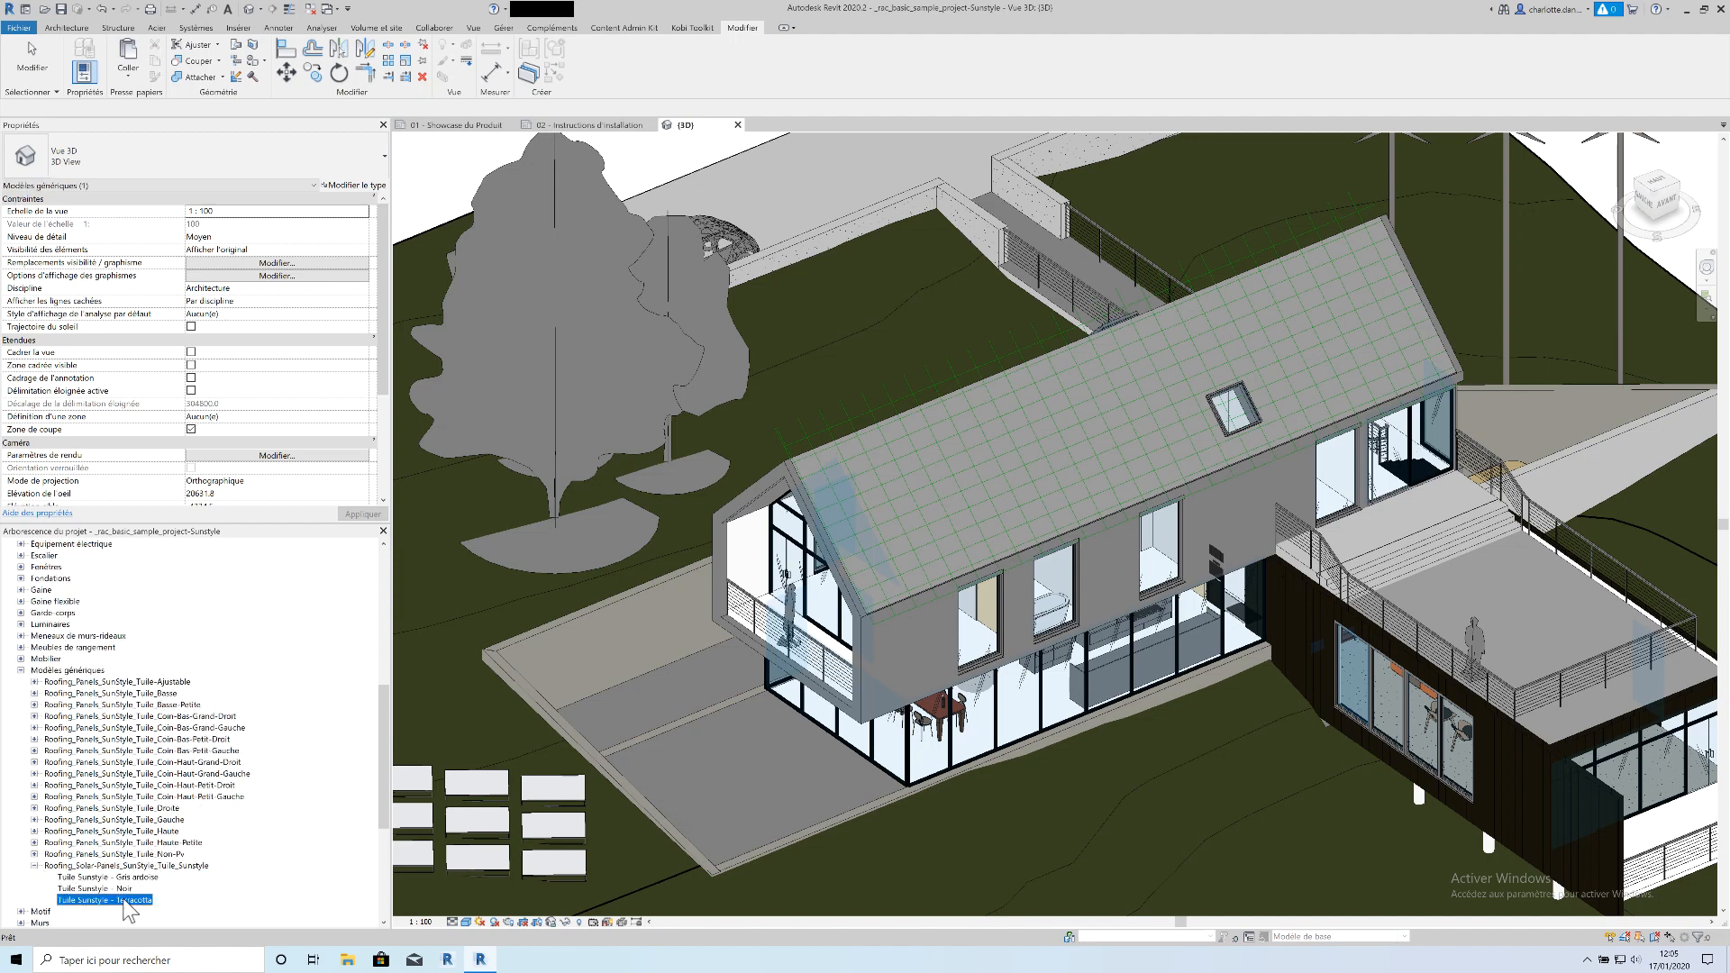
drag(122, 890, 757, 157)
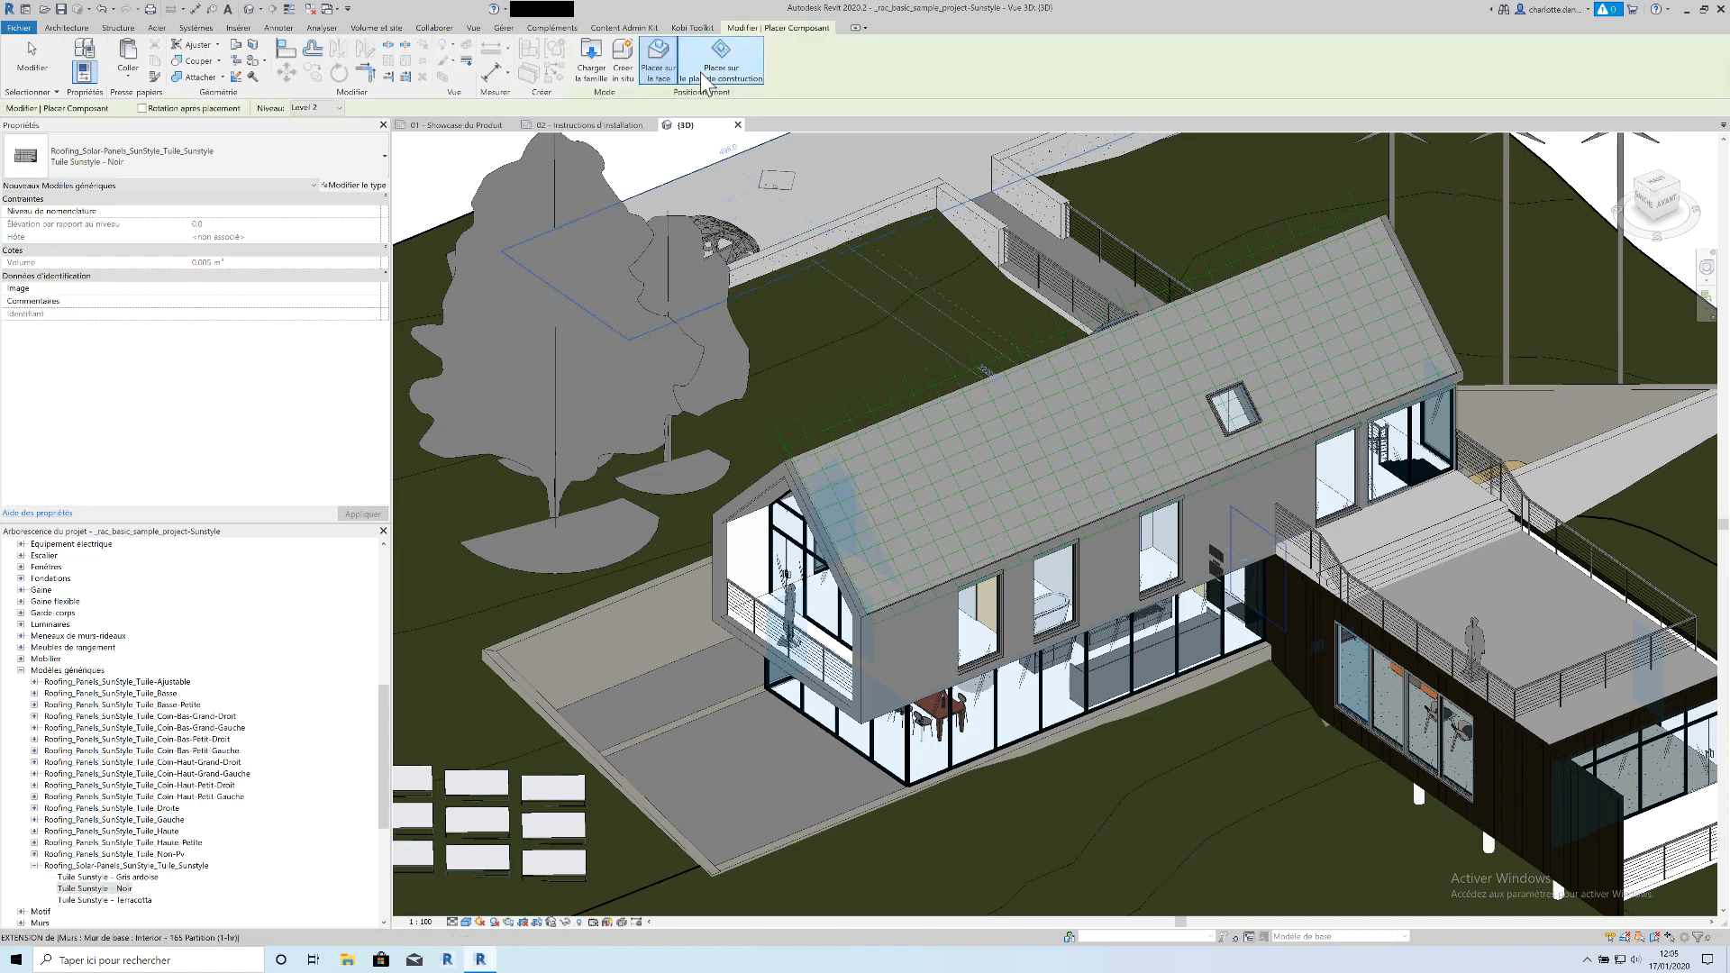
click(726, 72)
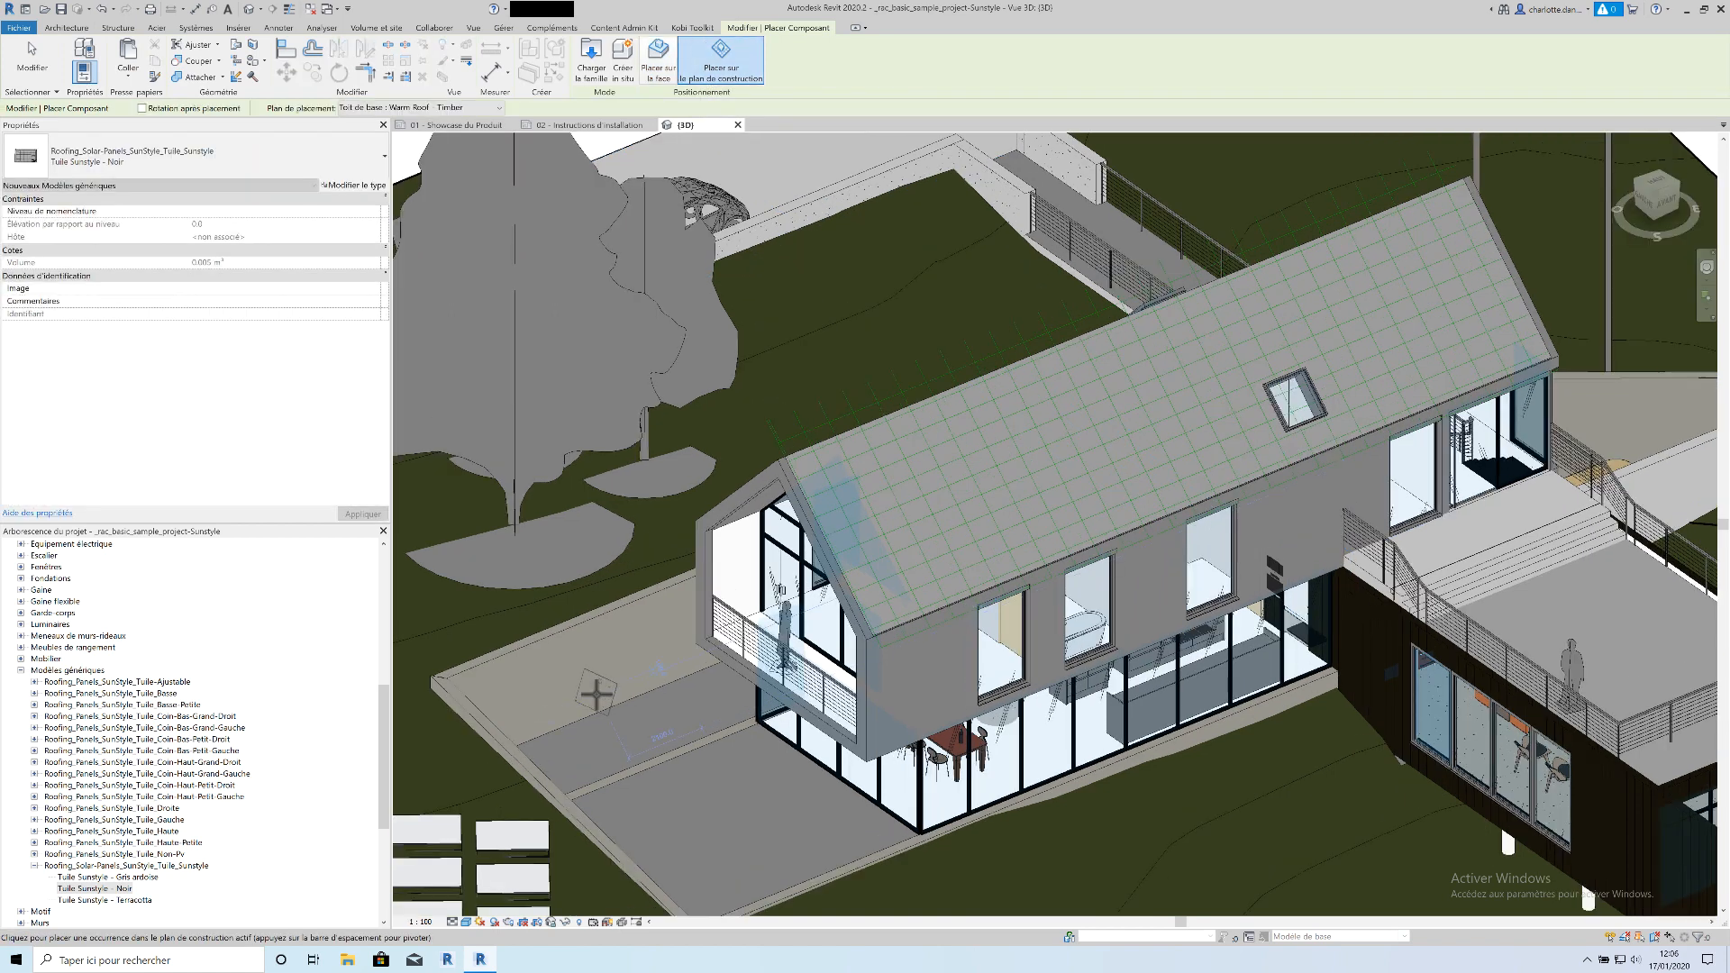
Place two adjacent rows of four black Sunstyle shingles at the guide-line intersections beside the near gable edge
click(888, 602)
click(869, 563)
click(850, 524)
click(832, 484)
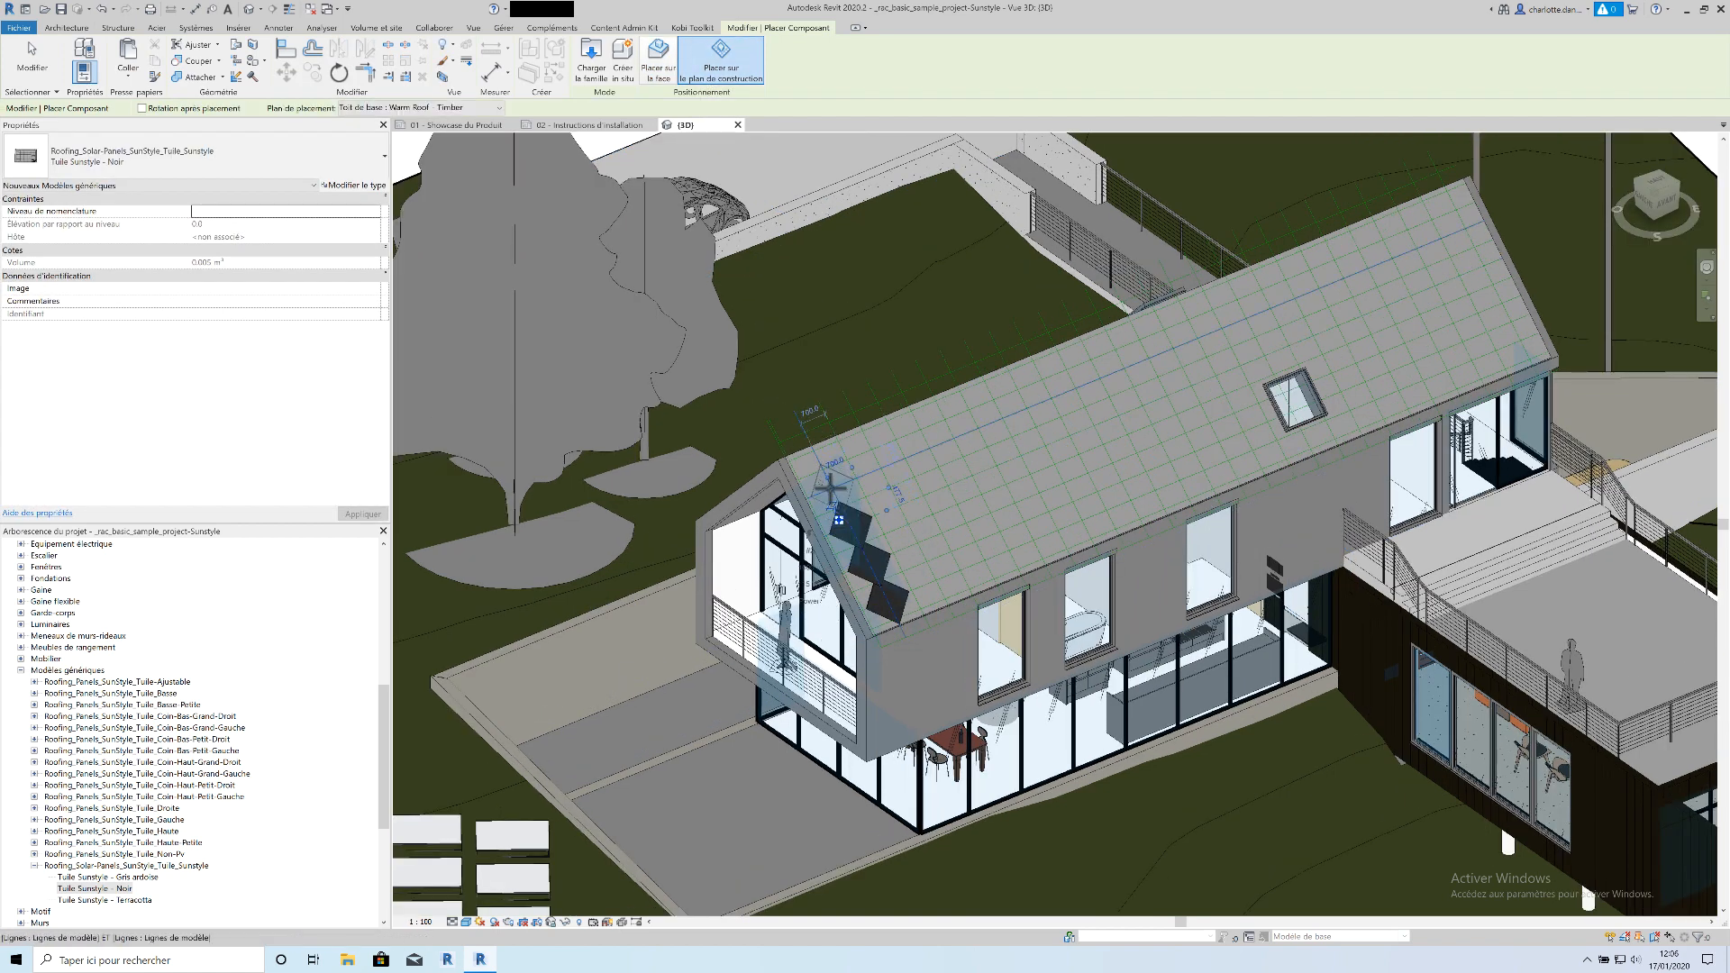
click(848, 455)
click(867, 494)
click(887, 535)
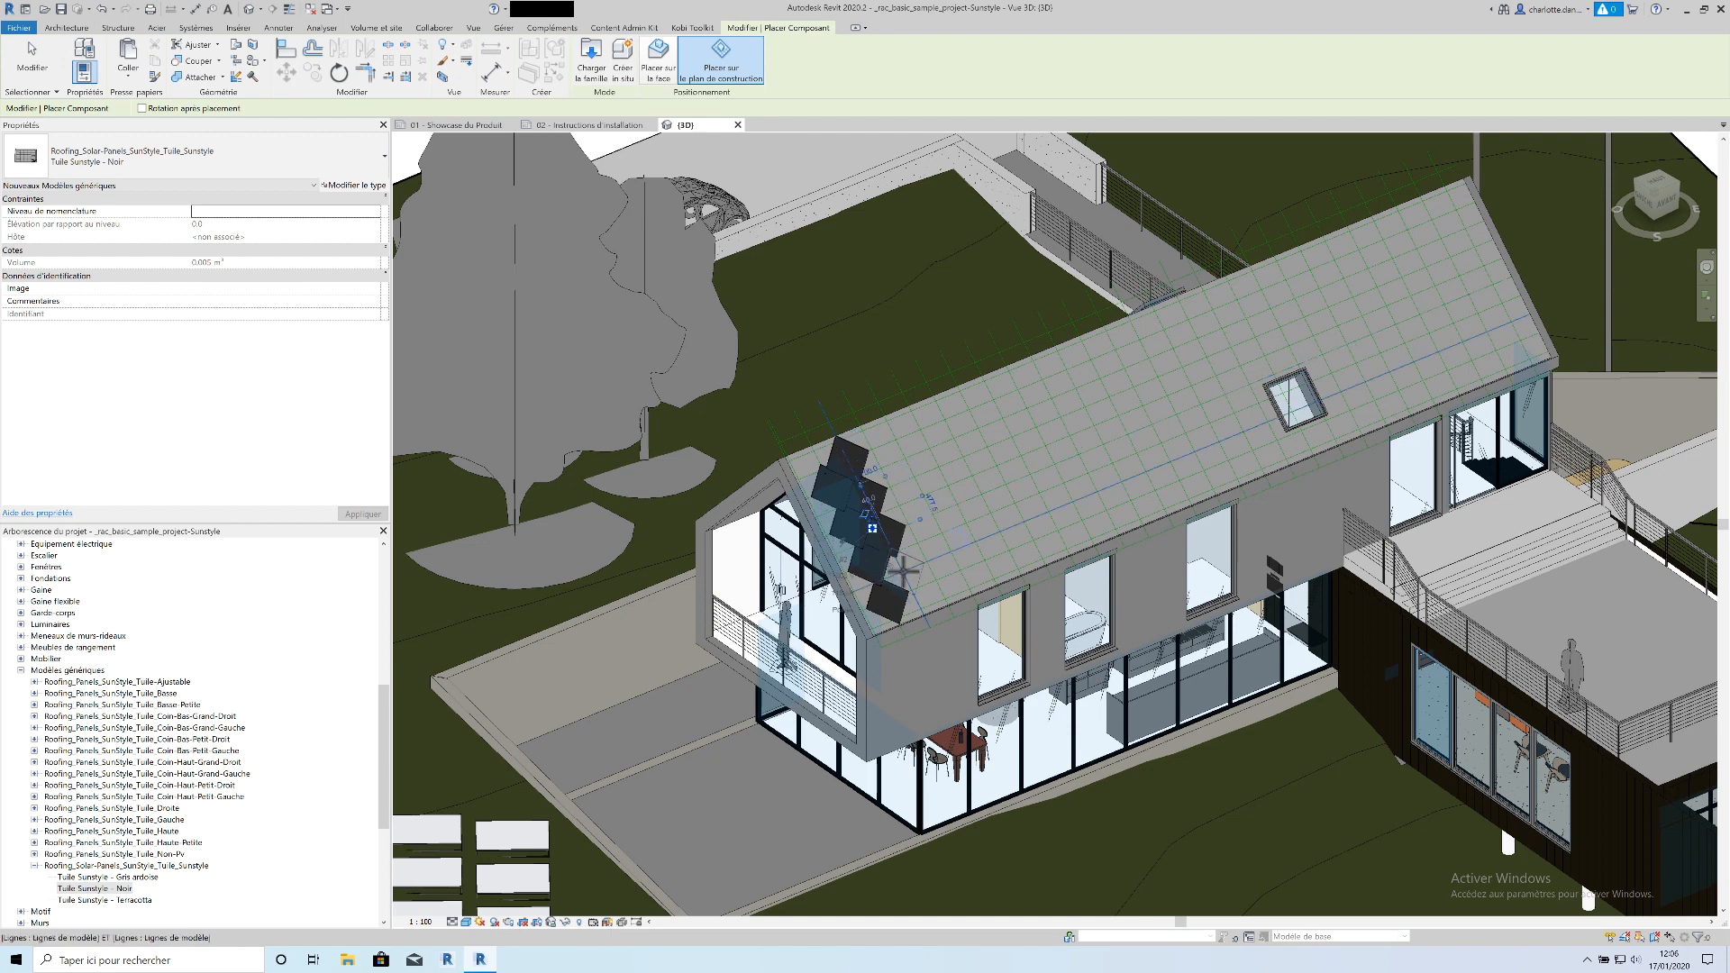
click(906, 573)
Extend the black shingle covering toward the far gable at the next guide-line intersections, undoing one misplaced shingle
click(923, 536)
click(903, 497)
click(881, 469)
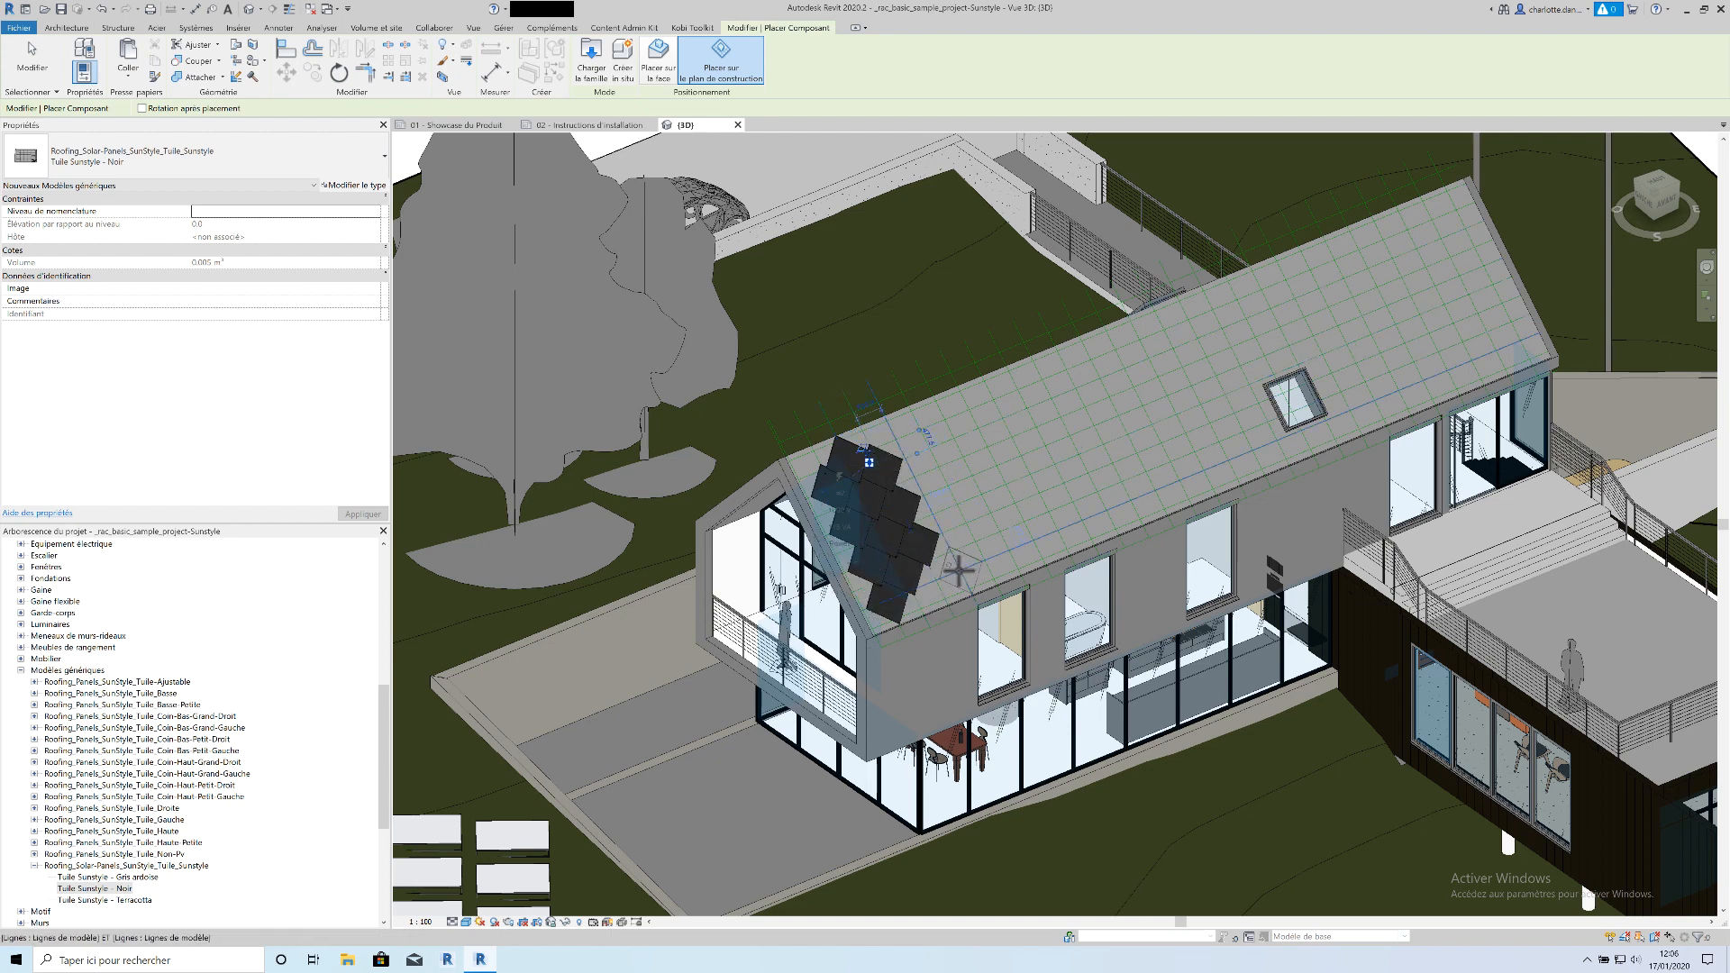
click(960, 568)
key(ctrl+z)
click(937, 584)
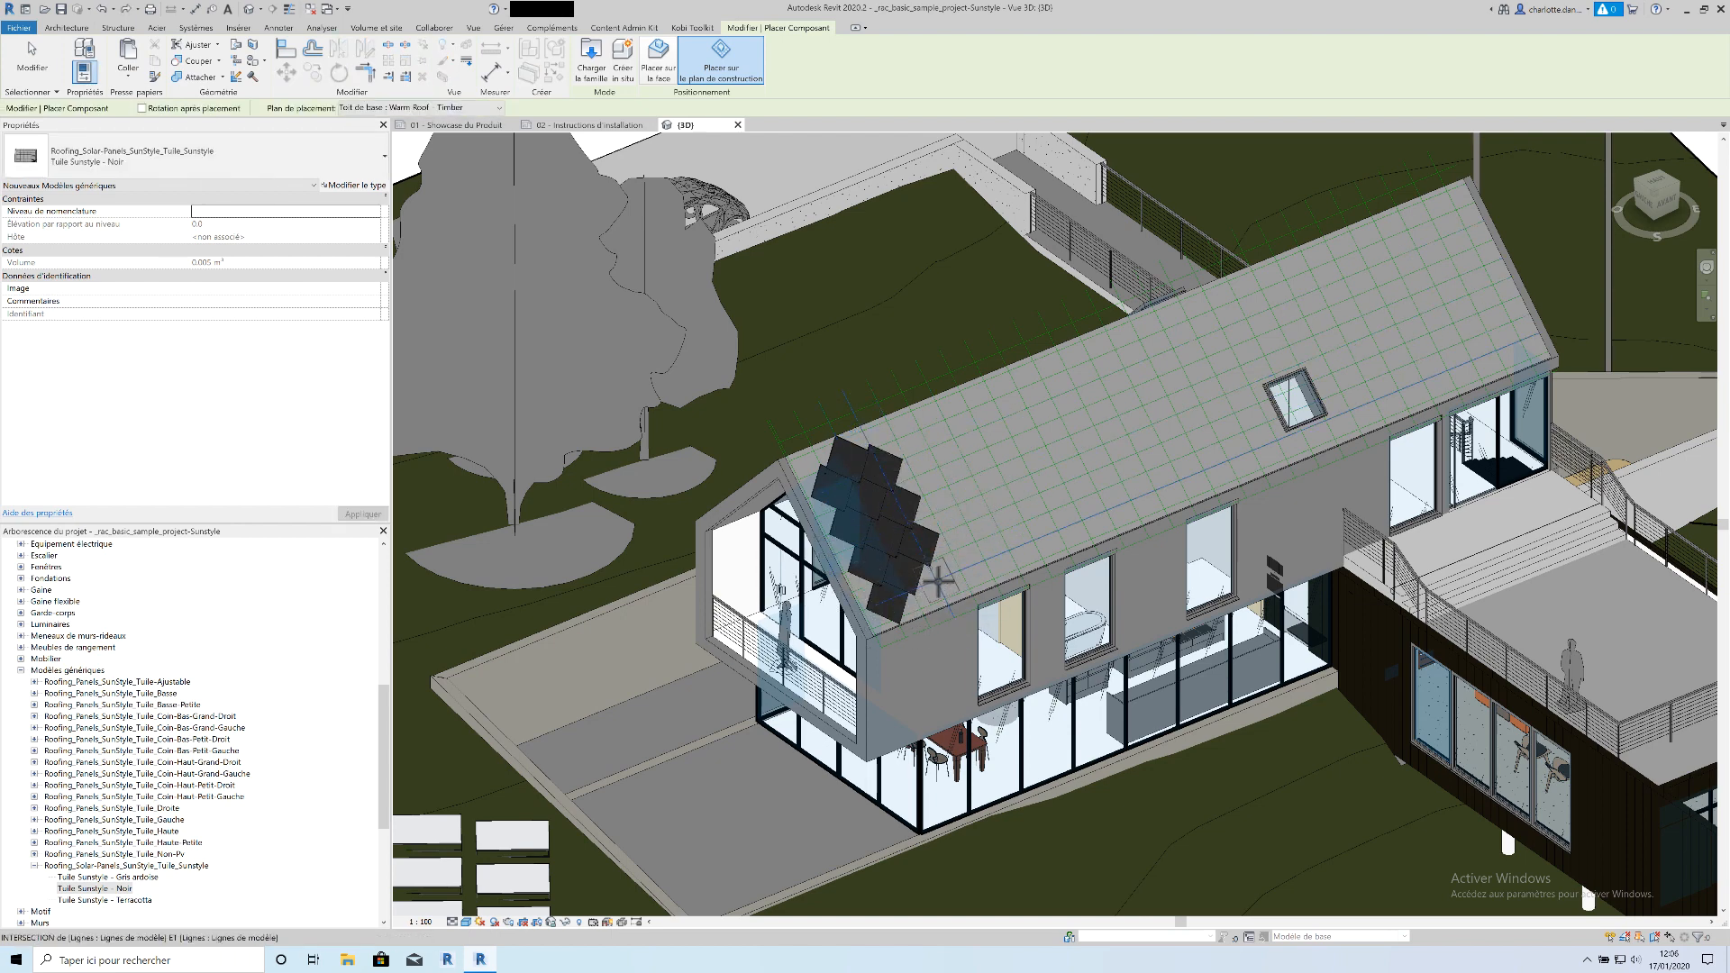
click(953, 558)
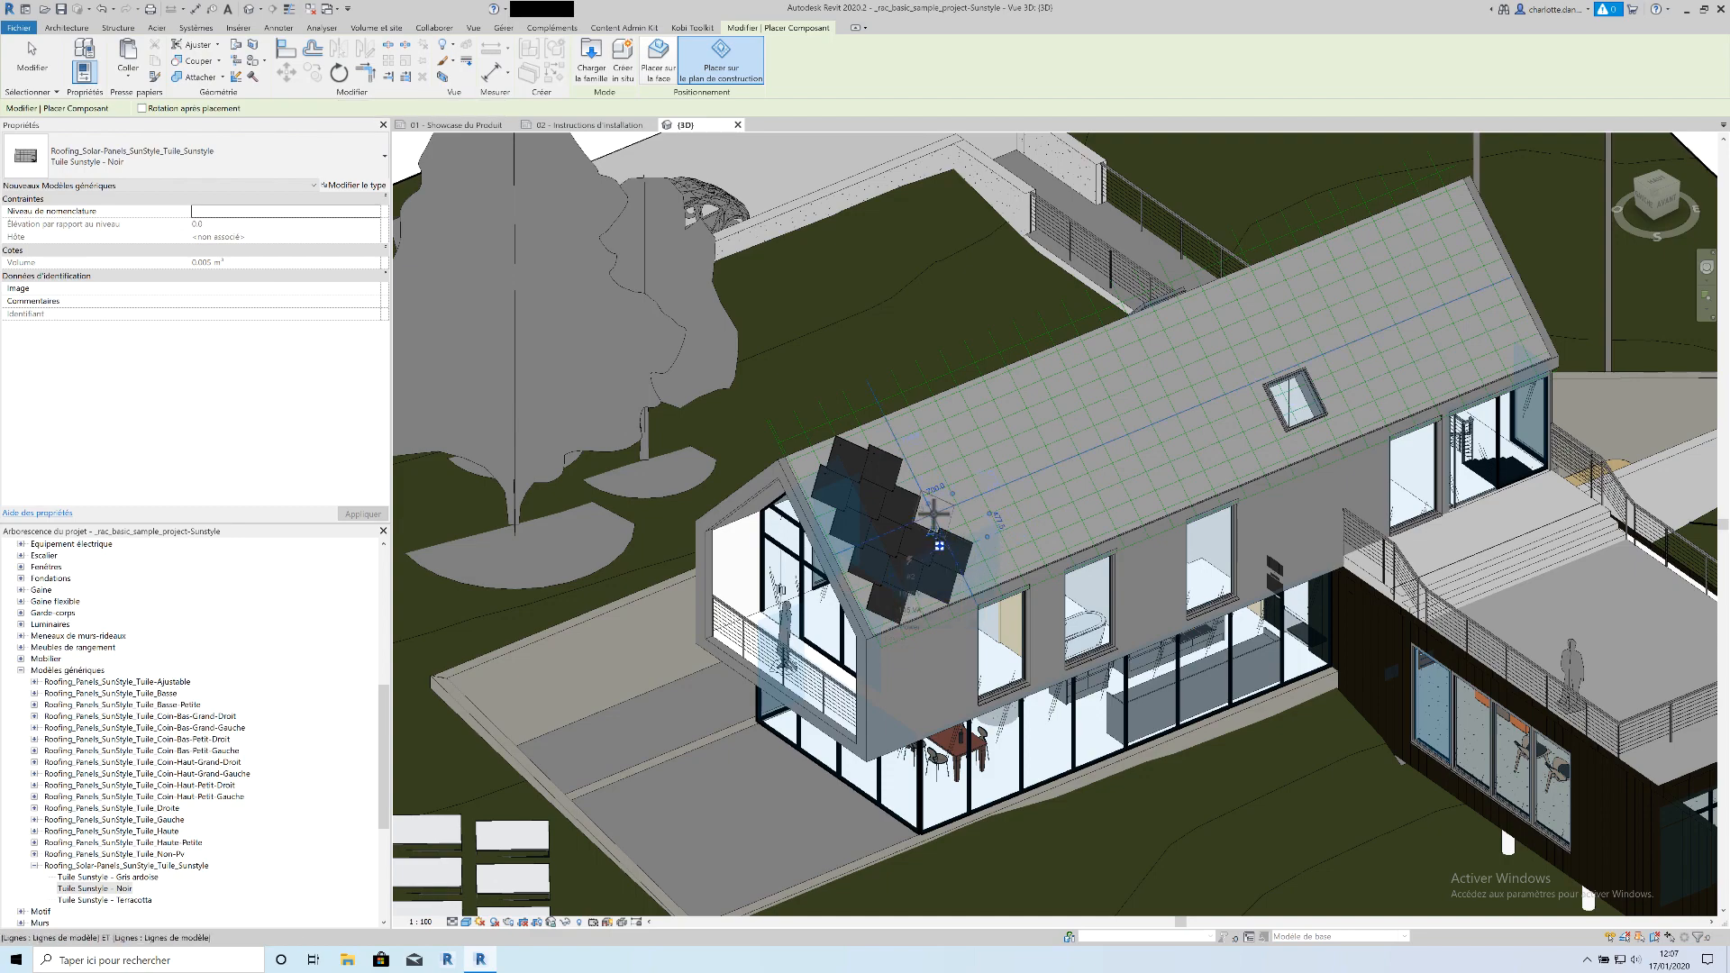
click(935, 518)
click(916, 479)
click(896, 439)
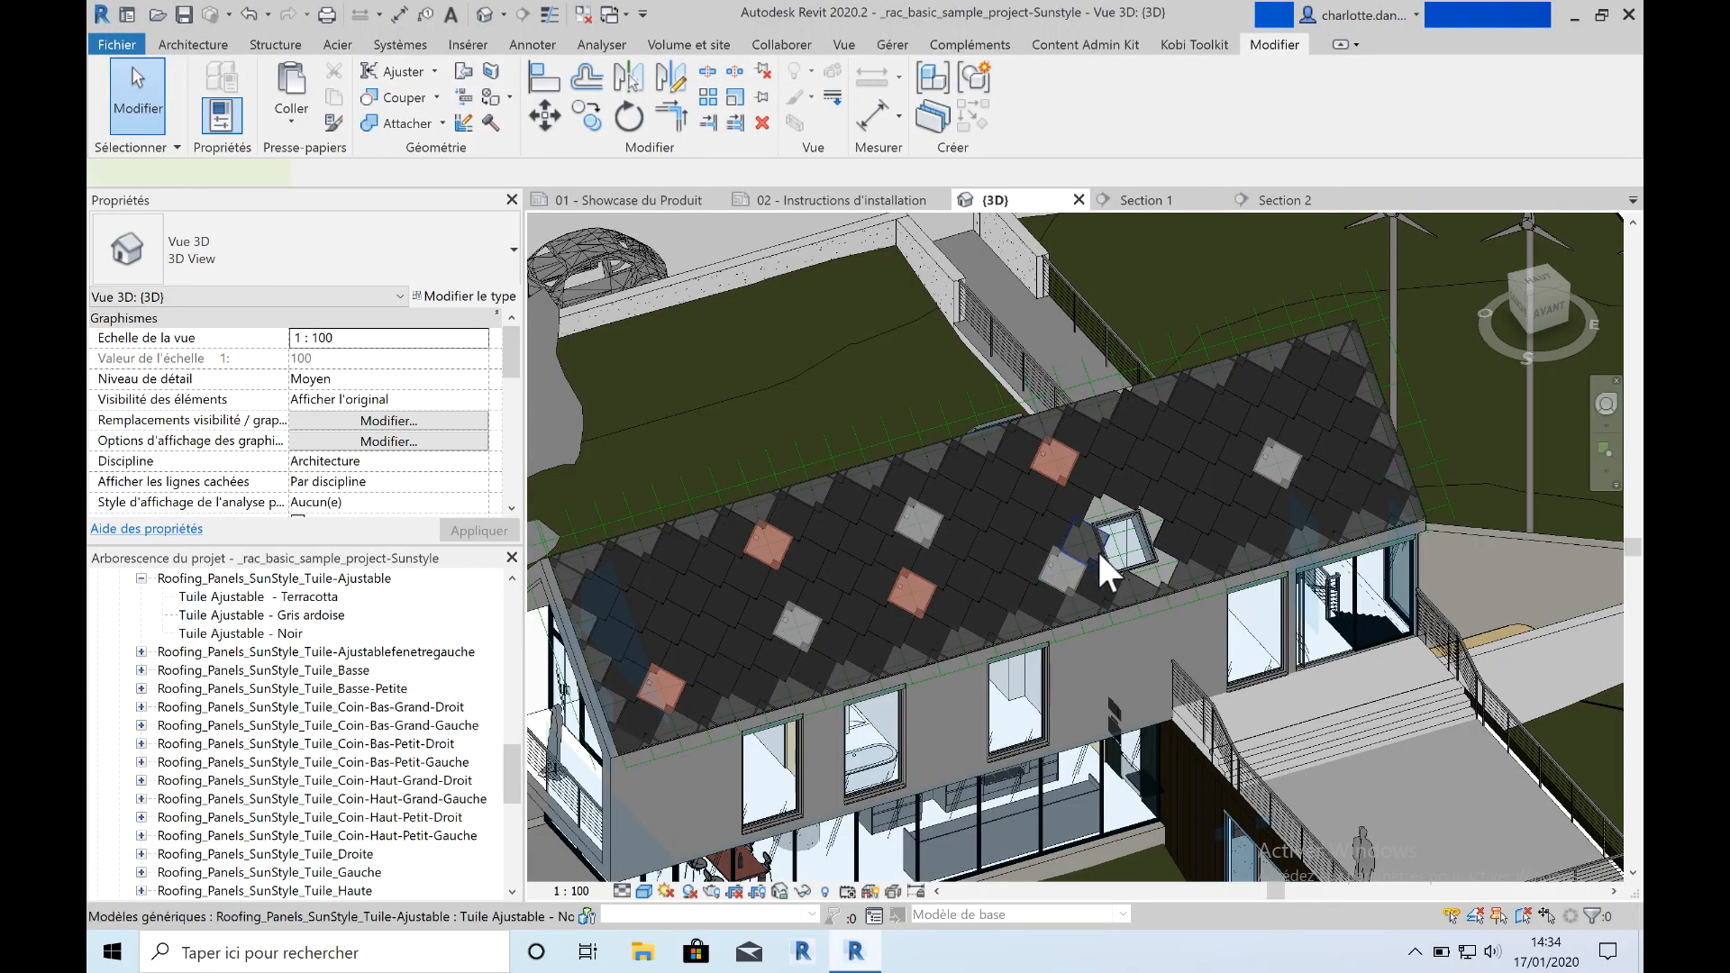
Change the shingle beside the skylight to Roofing_Panels_SunStyle_Tuile-Ajustablefenetregauche, type Tuile Ajustable - Noir, and inspect the tiles around the skylight
click(1094, 549)
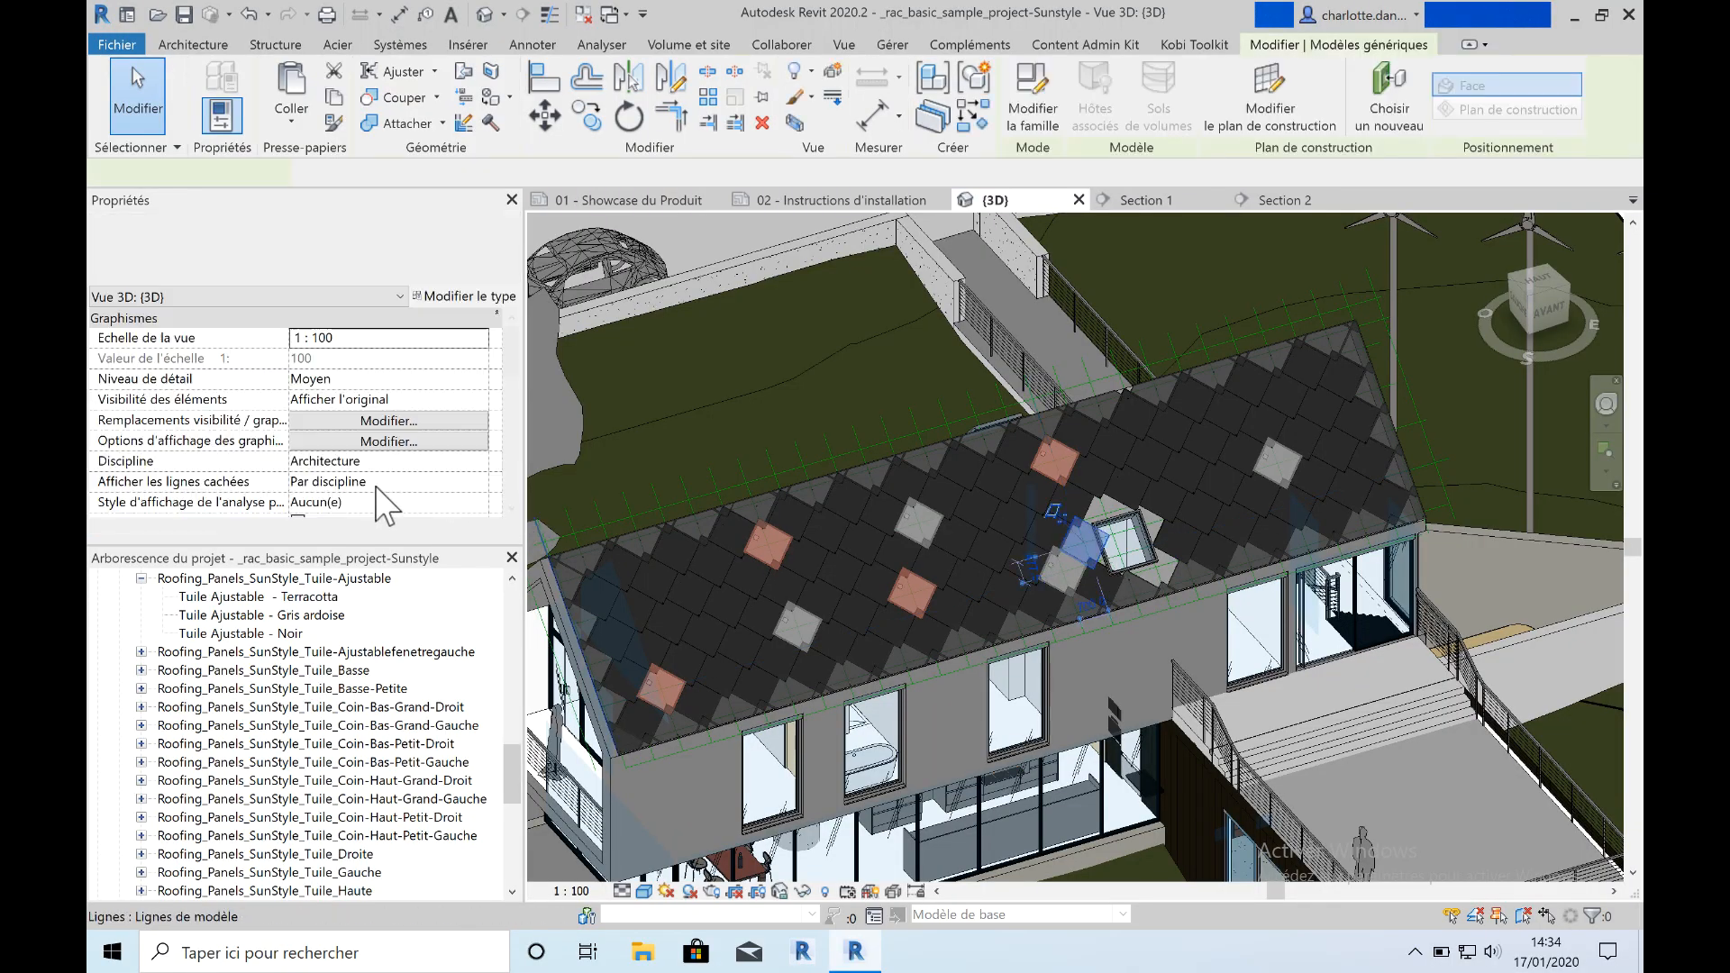
click(491, 272)
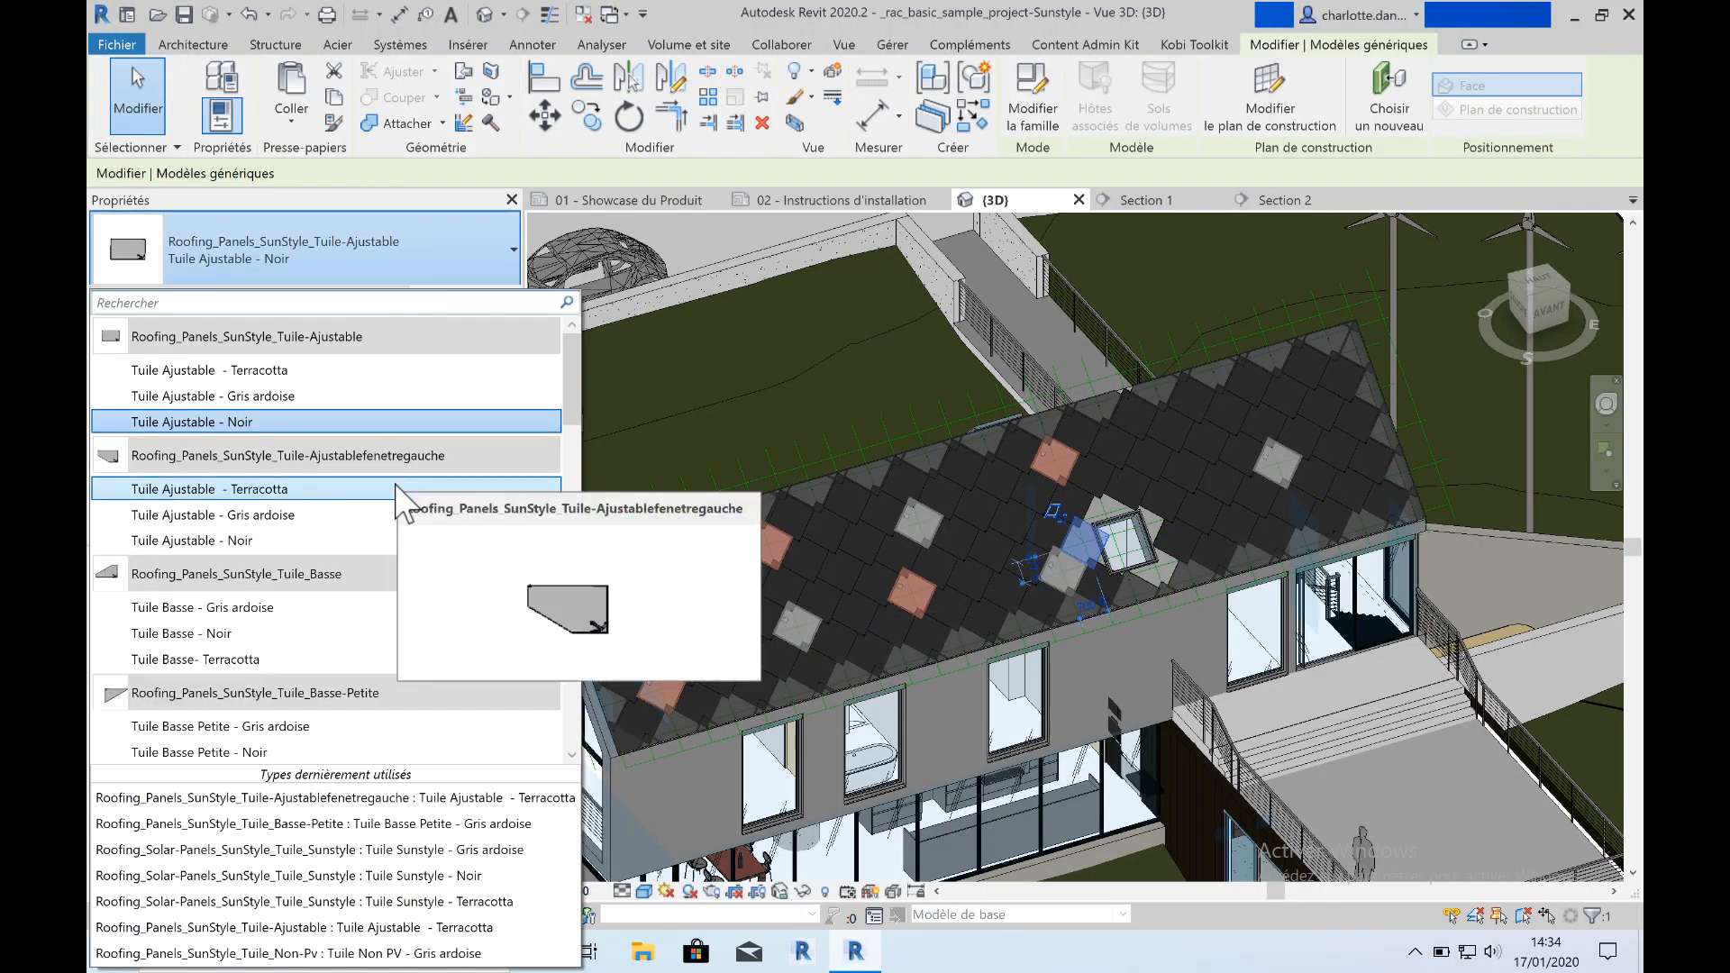
click(306, 541)
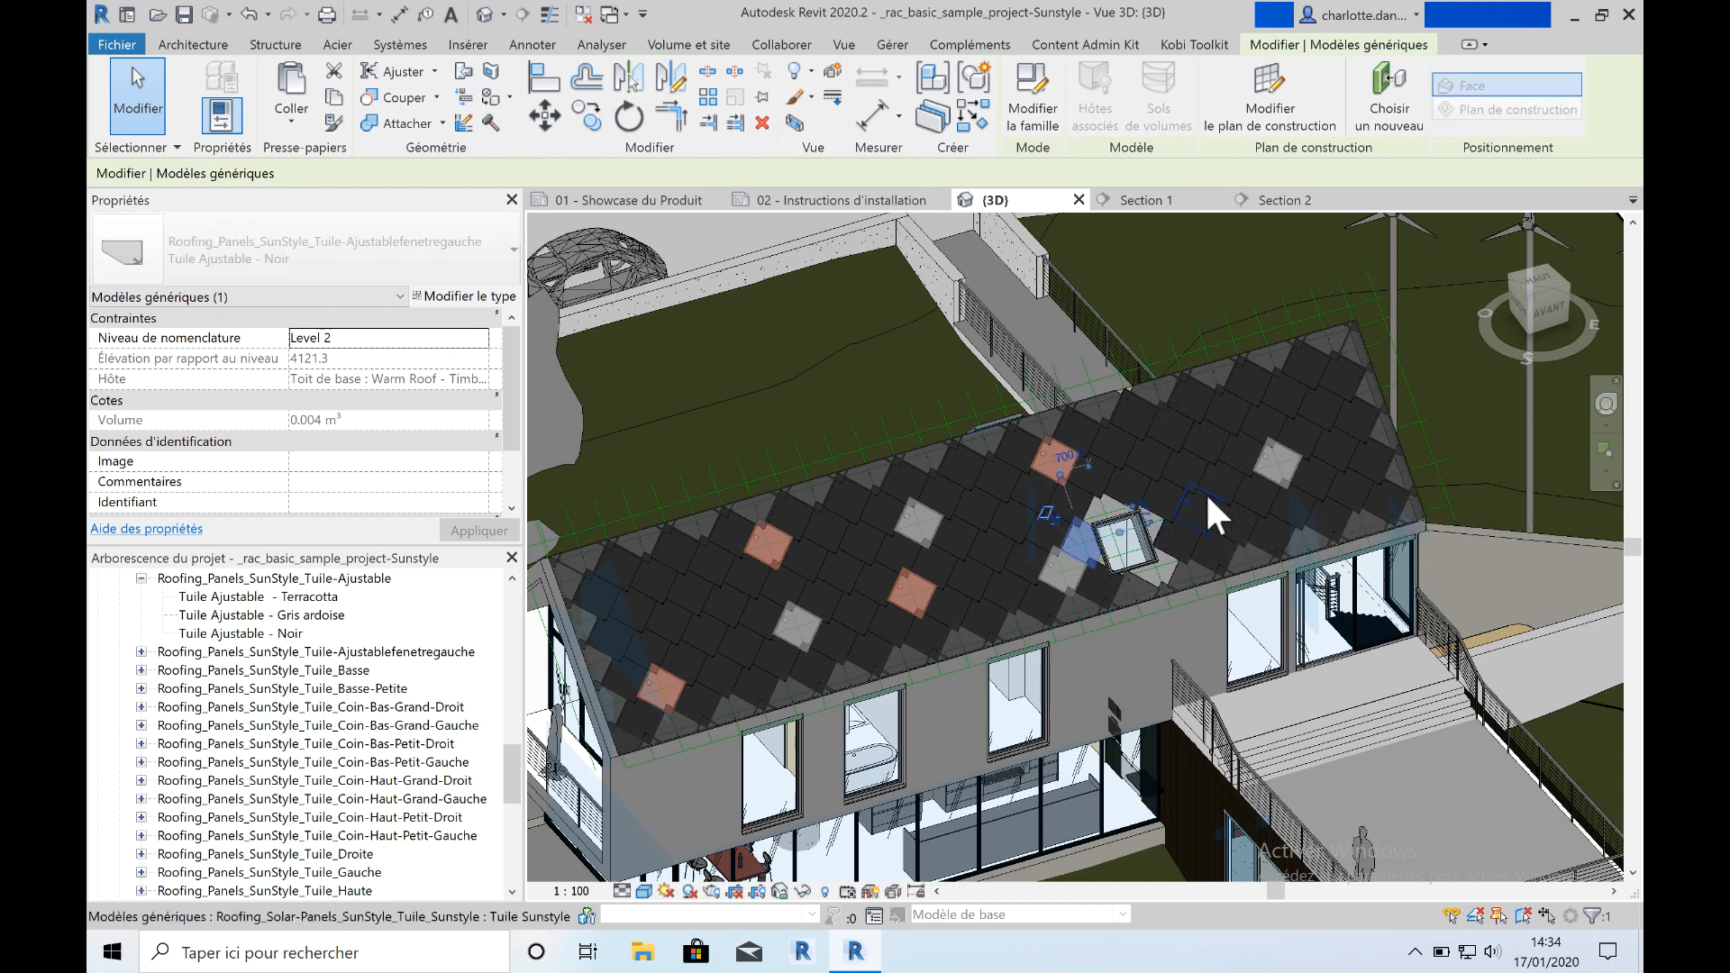
click(1171, 259)
scroll(1108, 554, up, 8)
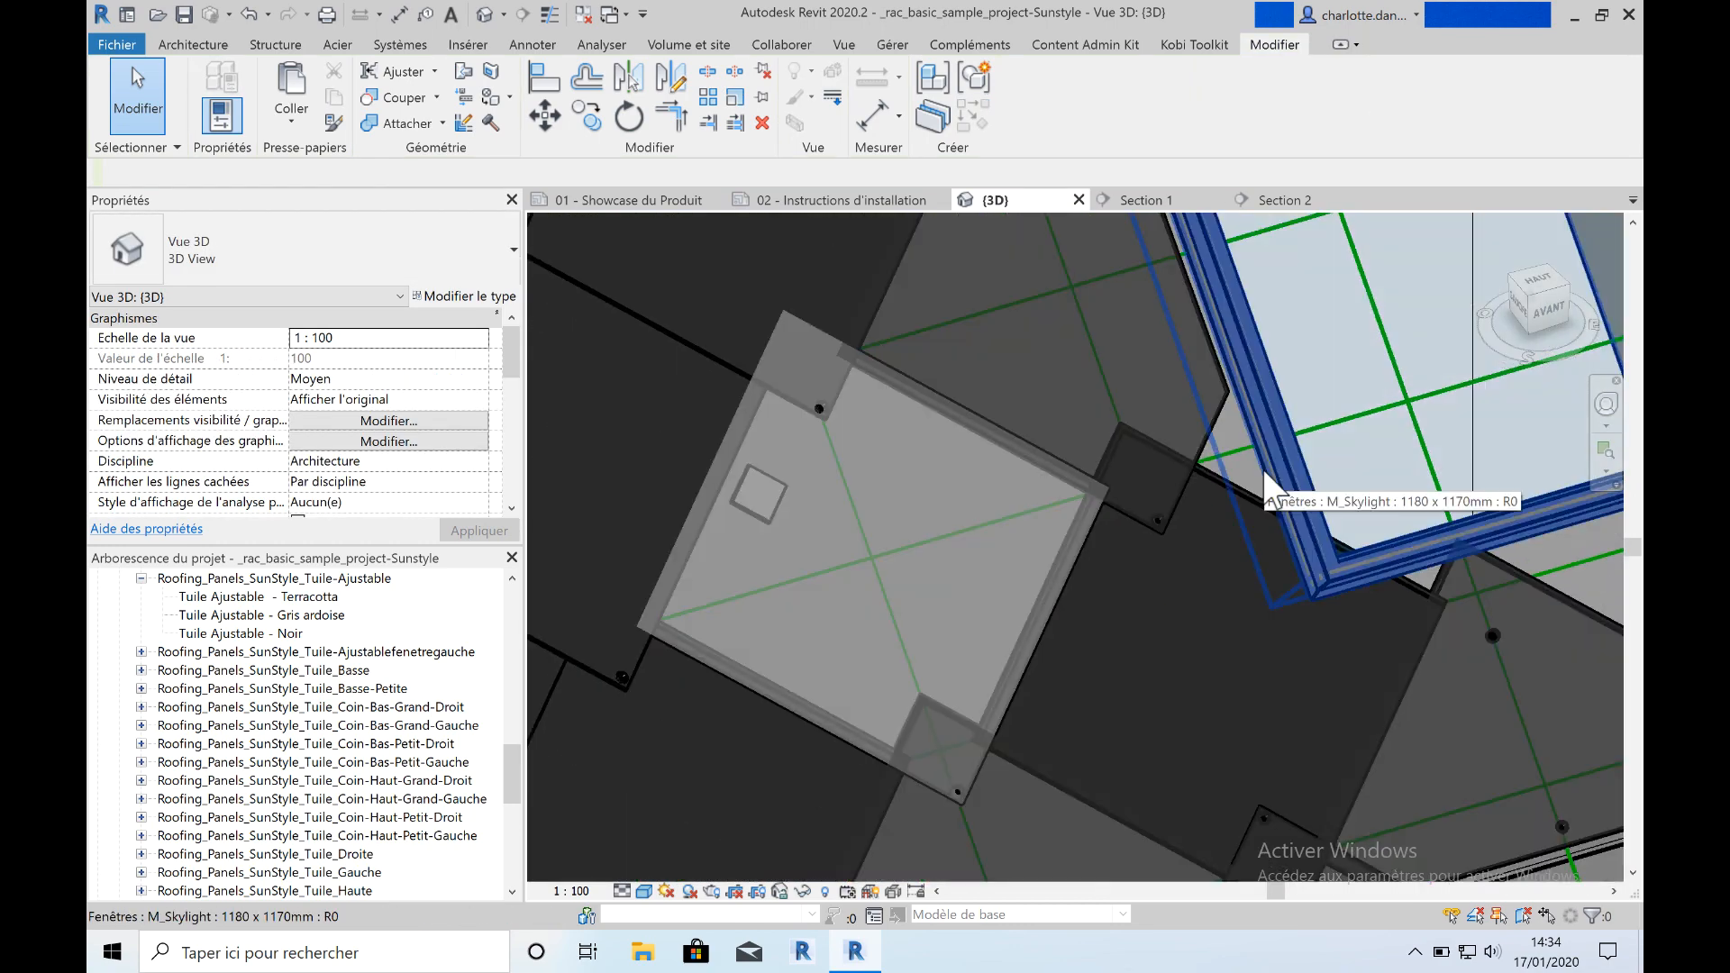
scroll(1262, 469, down, 6)
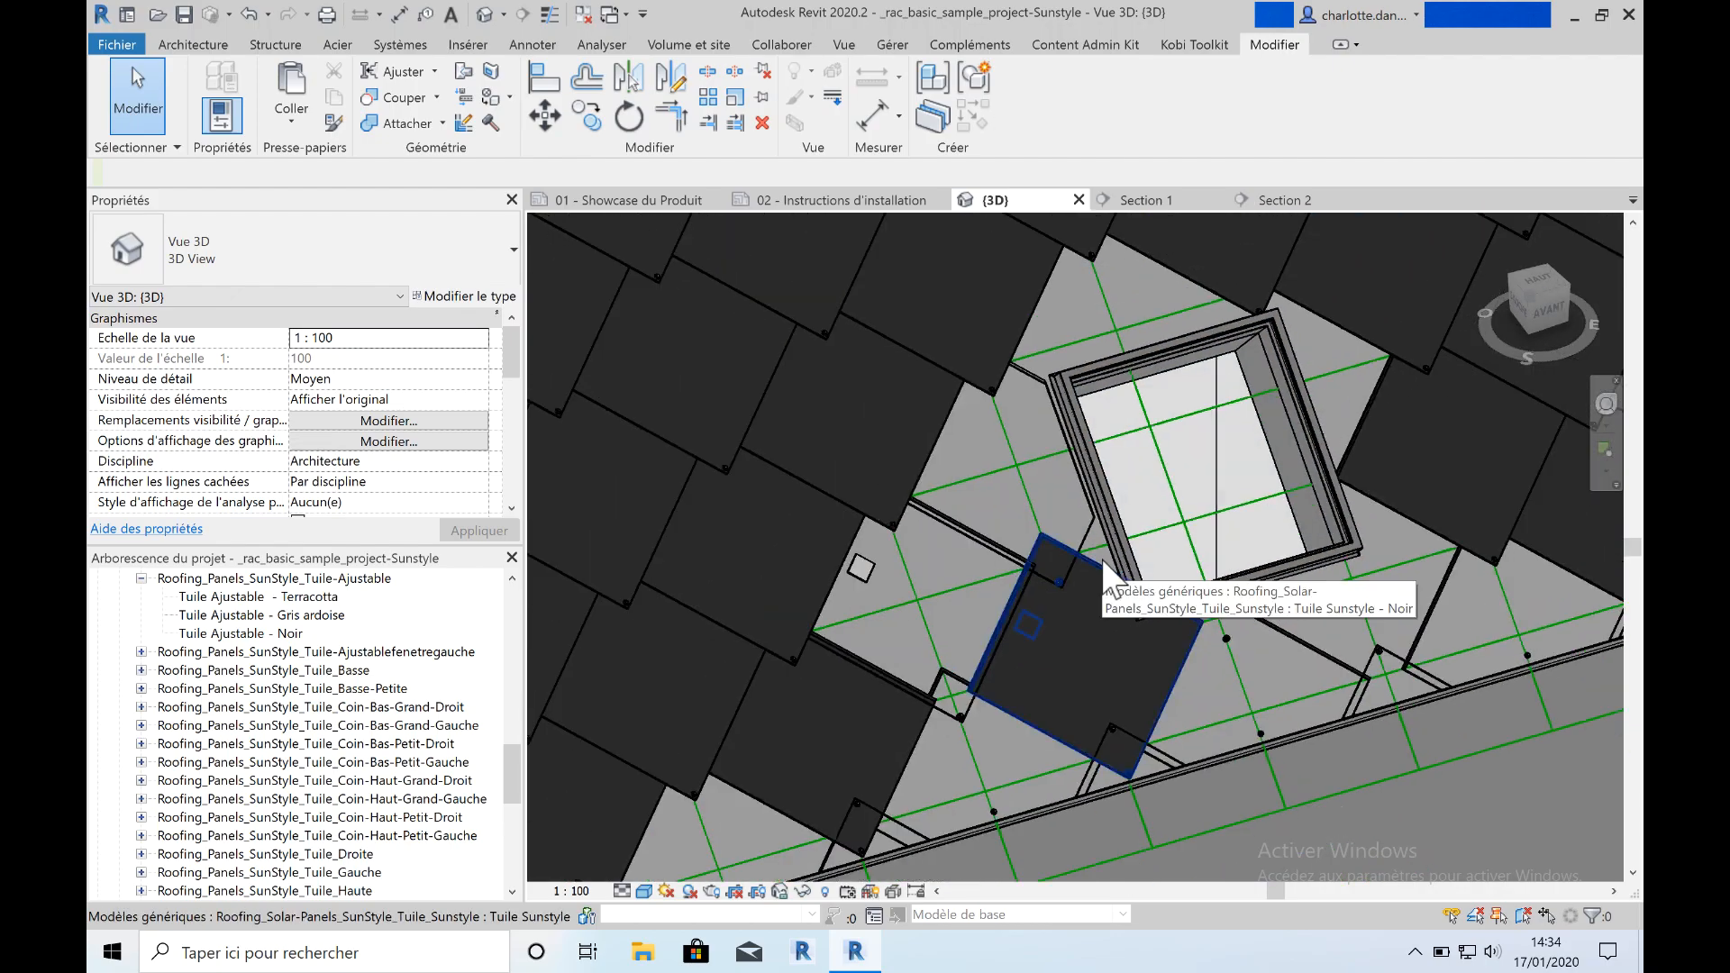
scroll(1101, 558, down, 3)
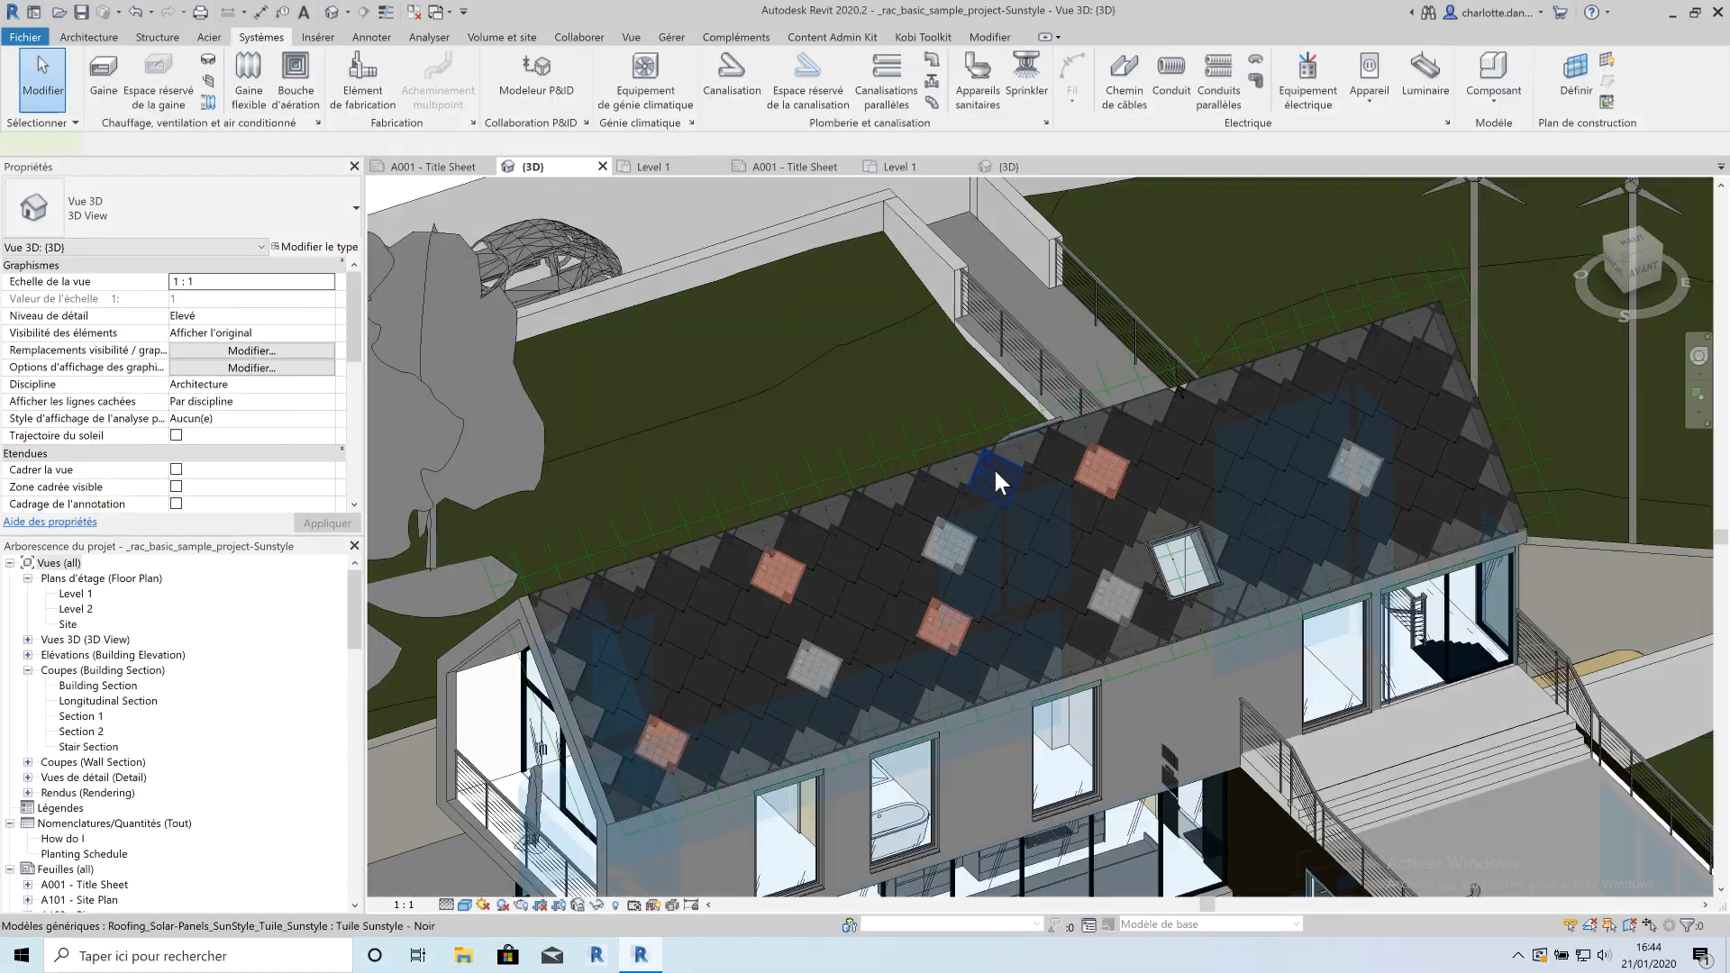
Select all Tuile Sunstyle - Noir shingles on the roof and create a power circuit from them
click(989, 471)
right_click(991, 470)
mouse_move(1174, 631)
click(1333, 627)
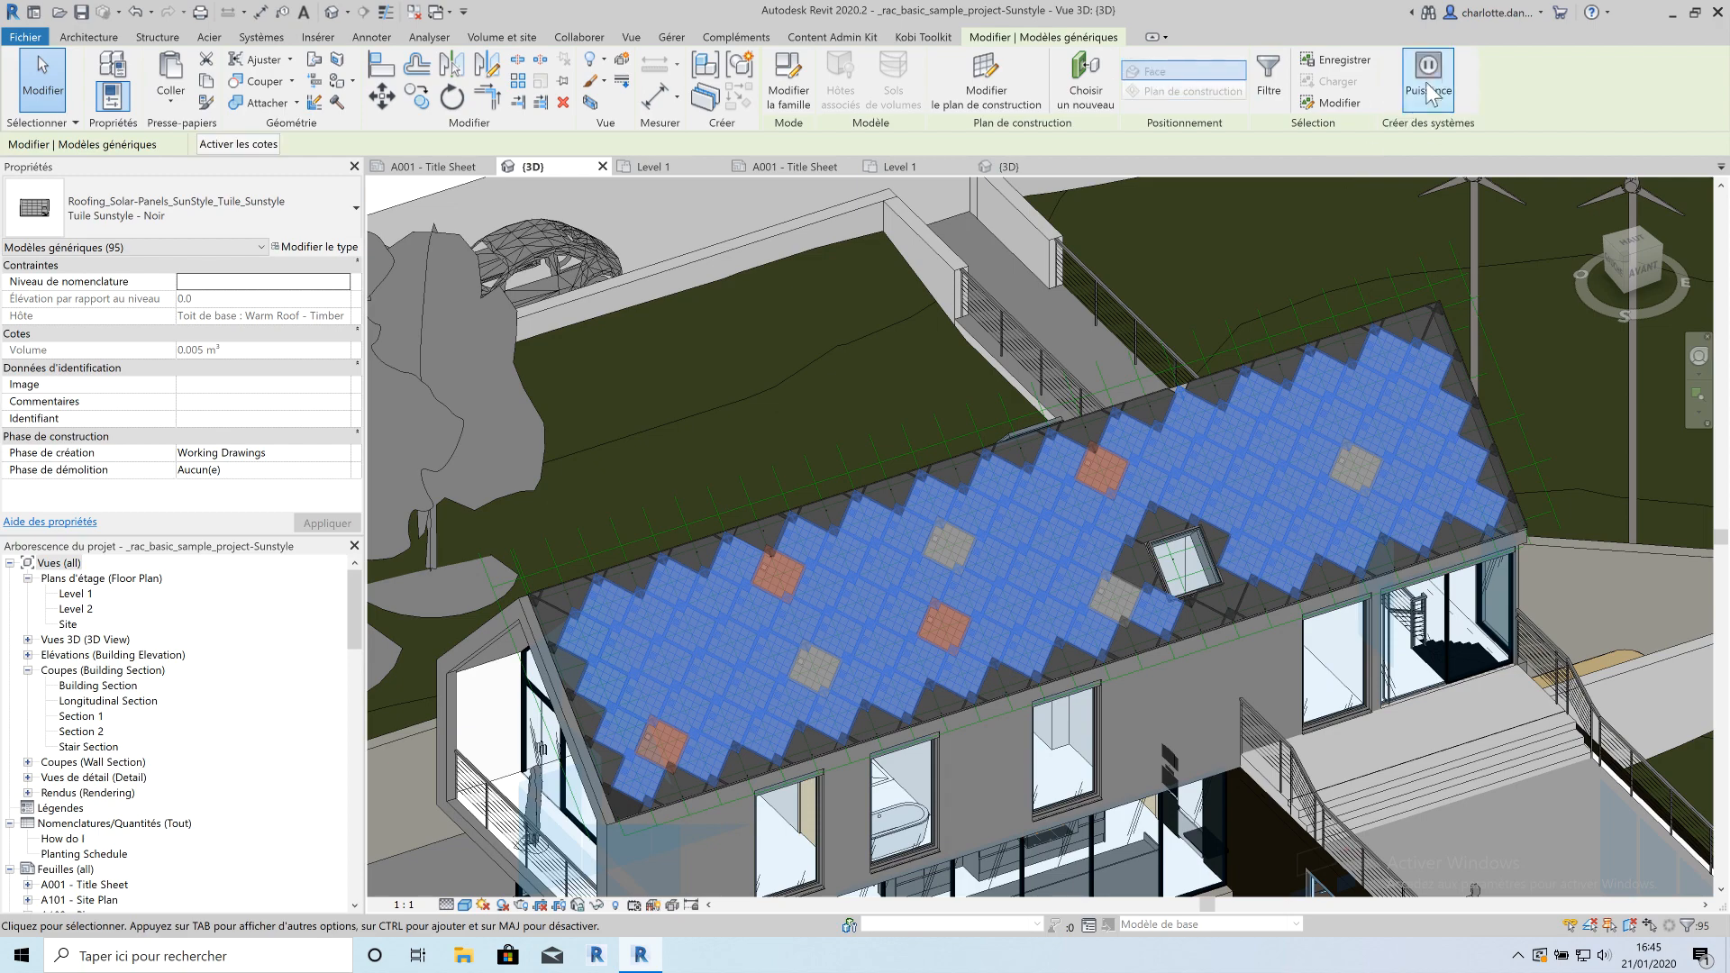
click(1428, 79)
Try to select an electrical panel for the power circuit in the Level 1 floor plan
click(949, 90)
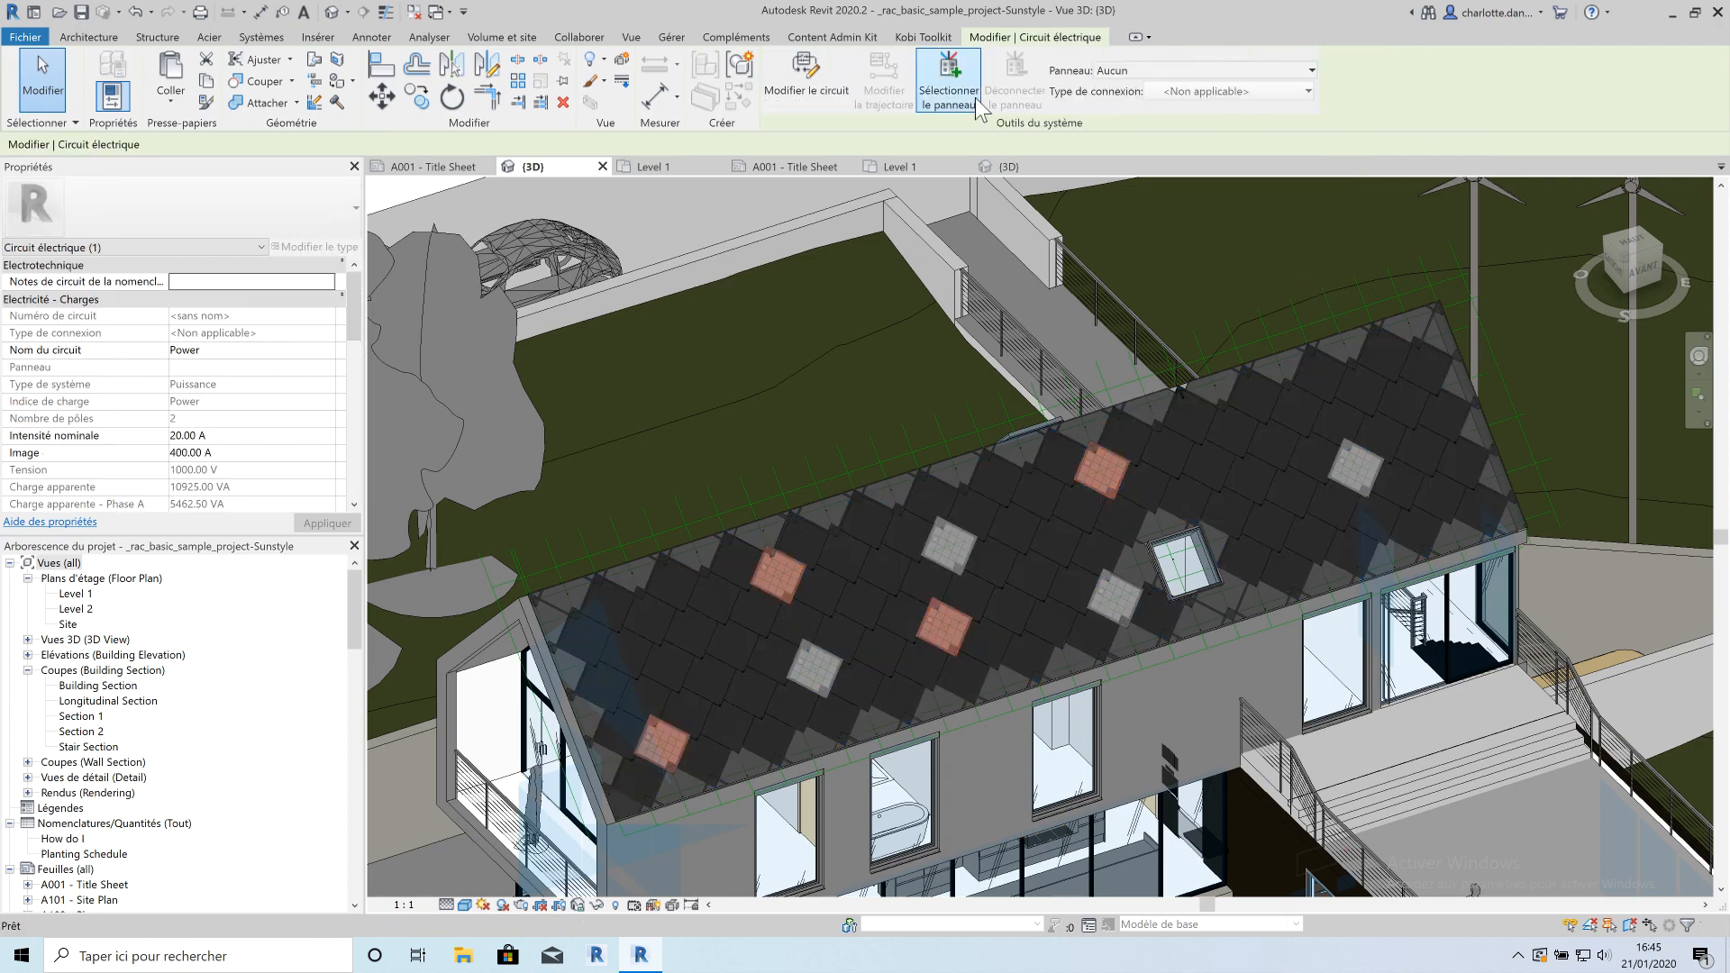
click(653, 167)
key(Escape)
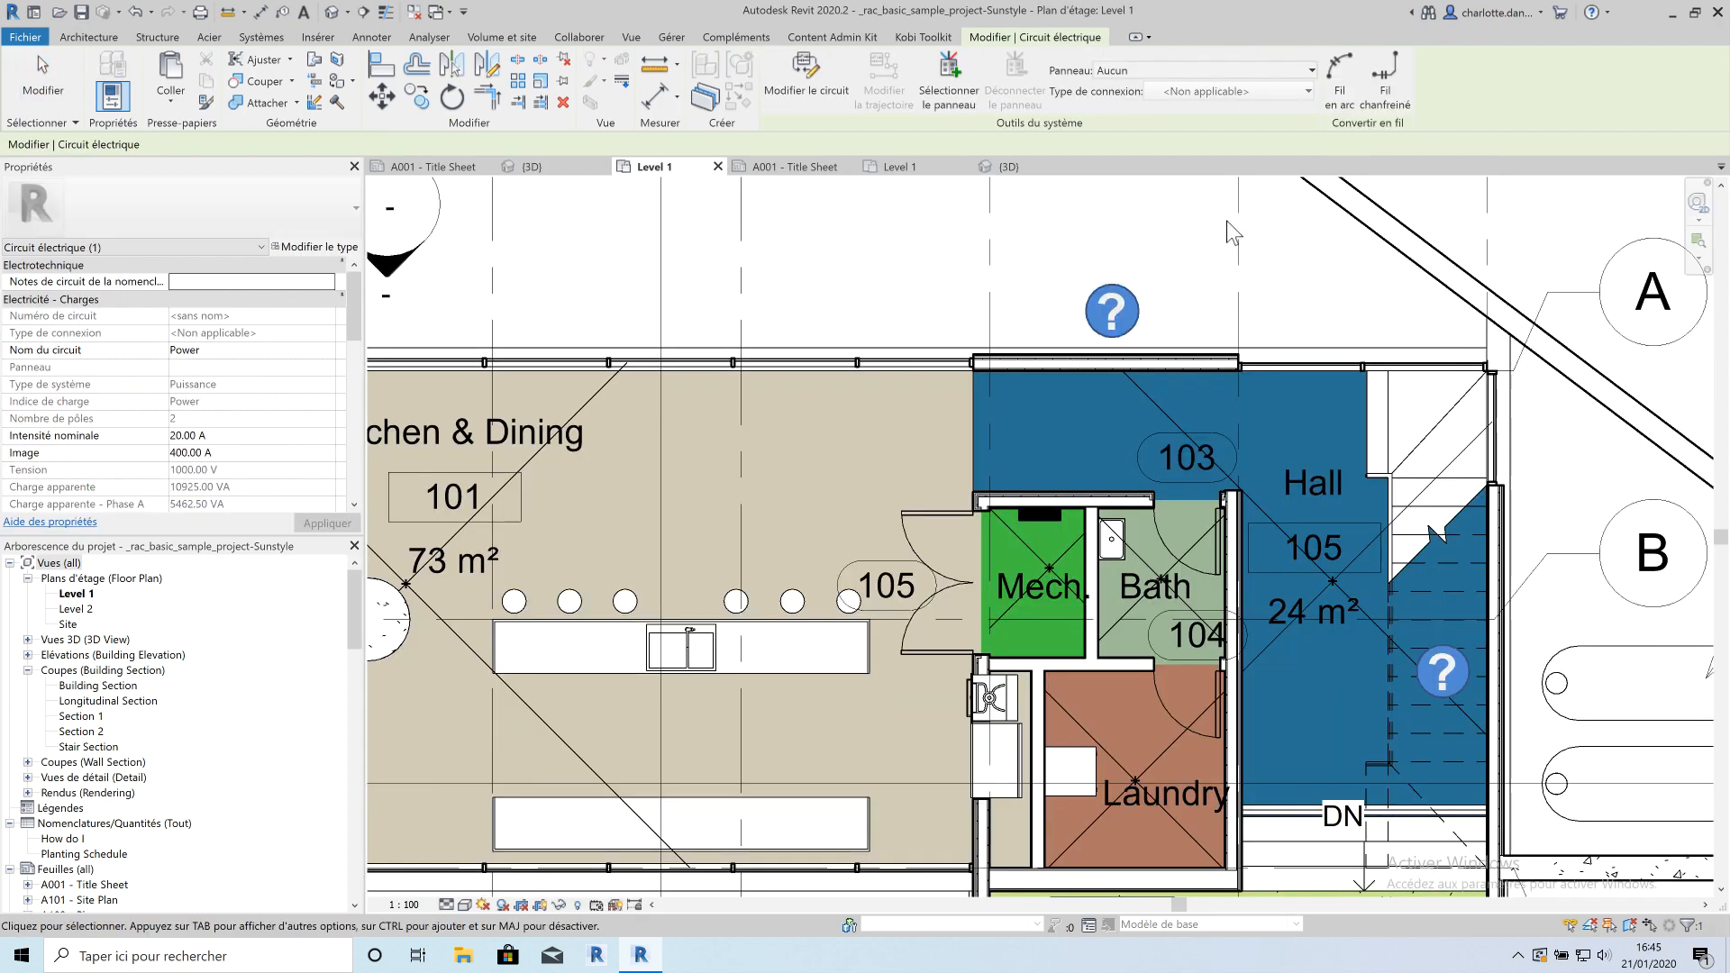
Show the system browser and expand the electrical systems down to the elements of the unnamed power circuit
click(630, 37)
click(1591, 83)
click(1522, 187)
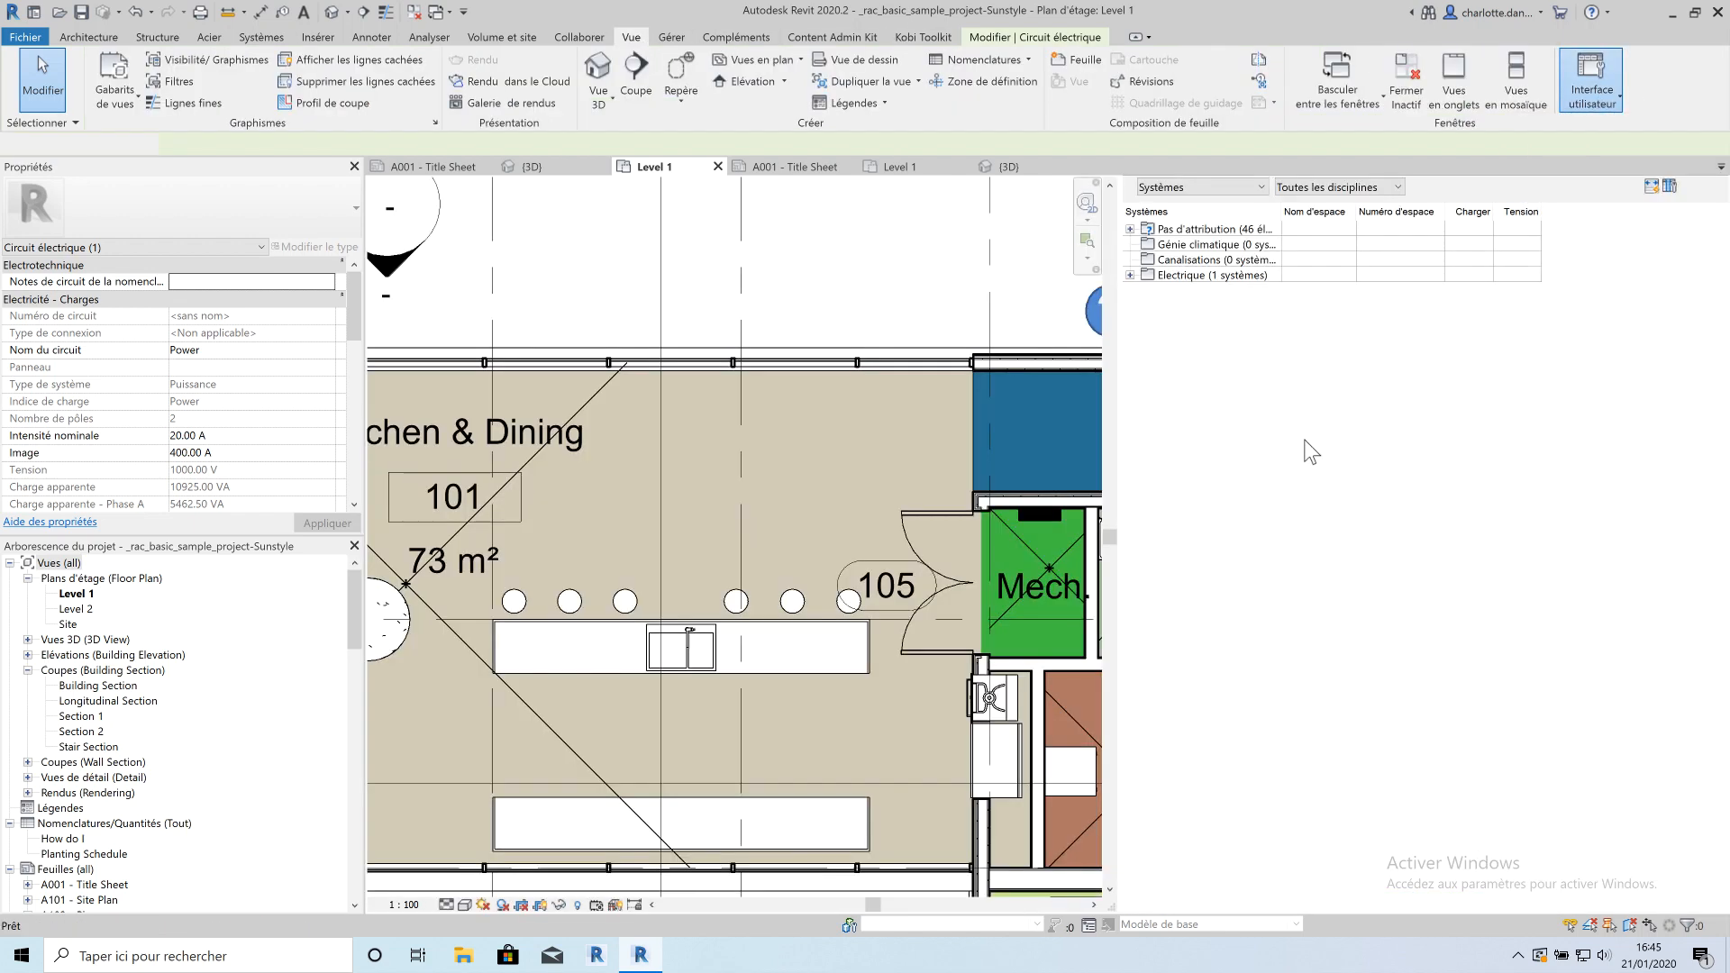
click(1130, 275)
click(1147, 290)
click(1165, 306)
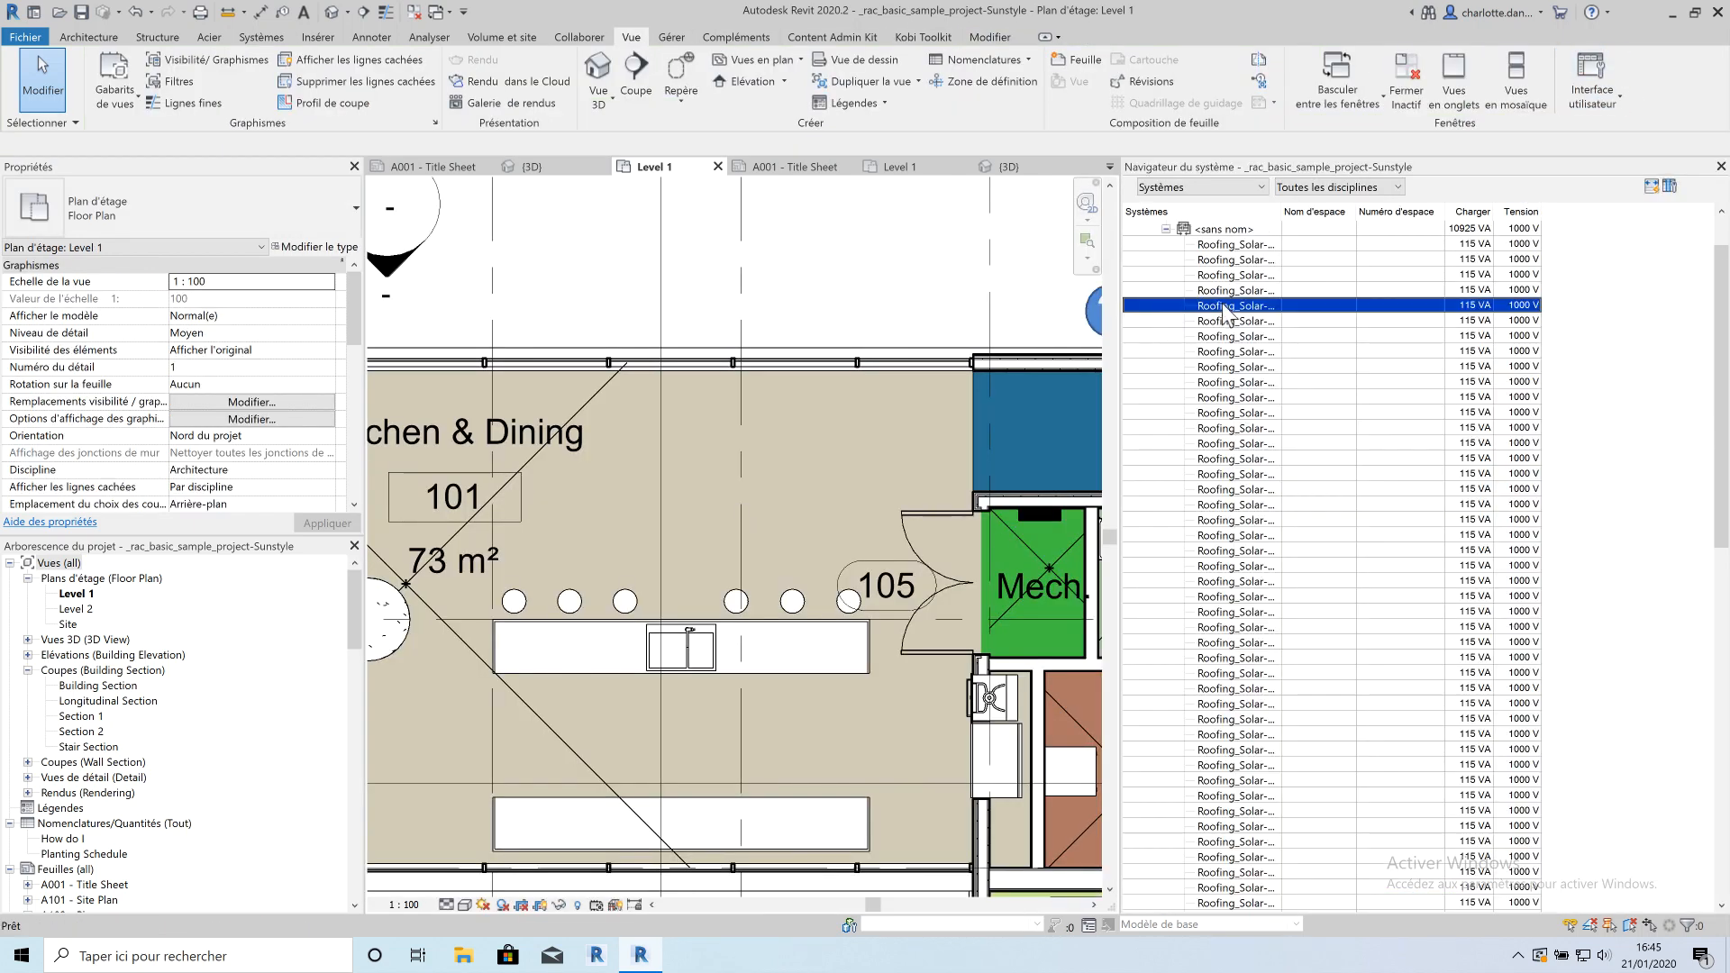
Widen the system browser's columns and examine the power circuit's shingles and their loads
drag(1298, 213, 1353, 213)
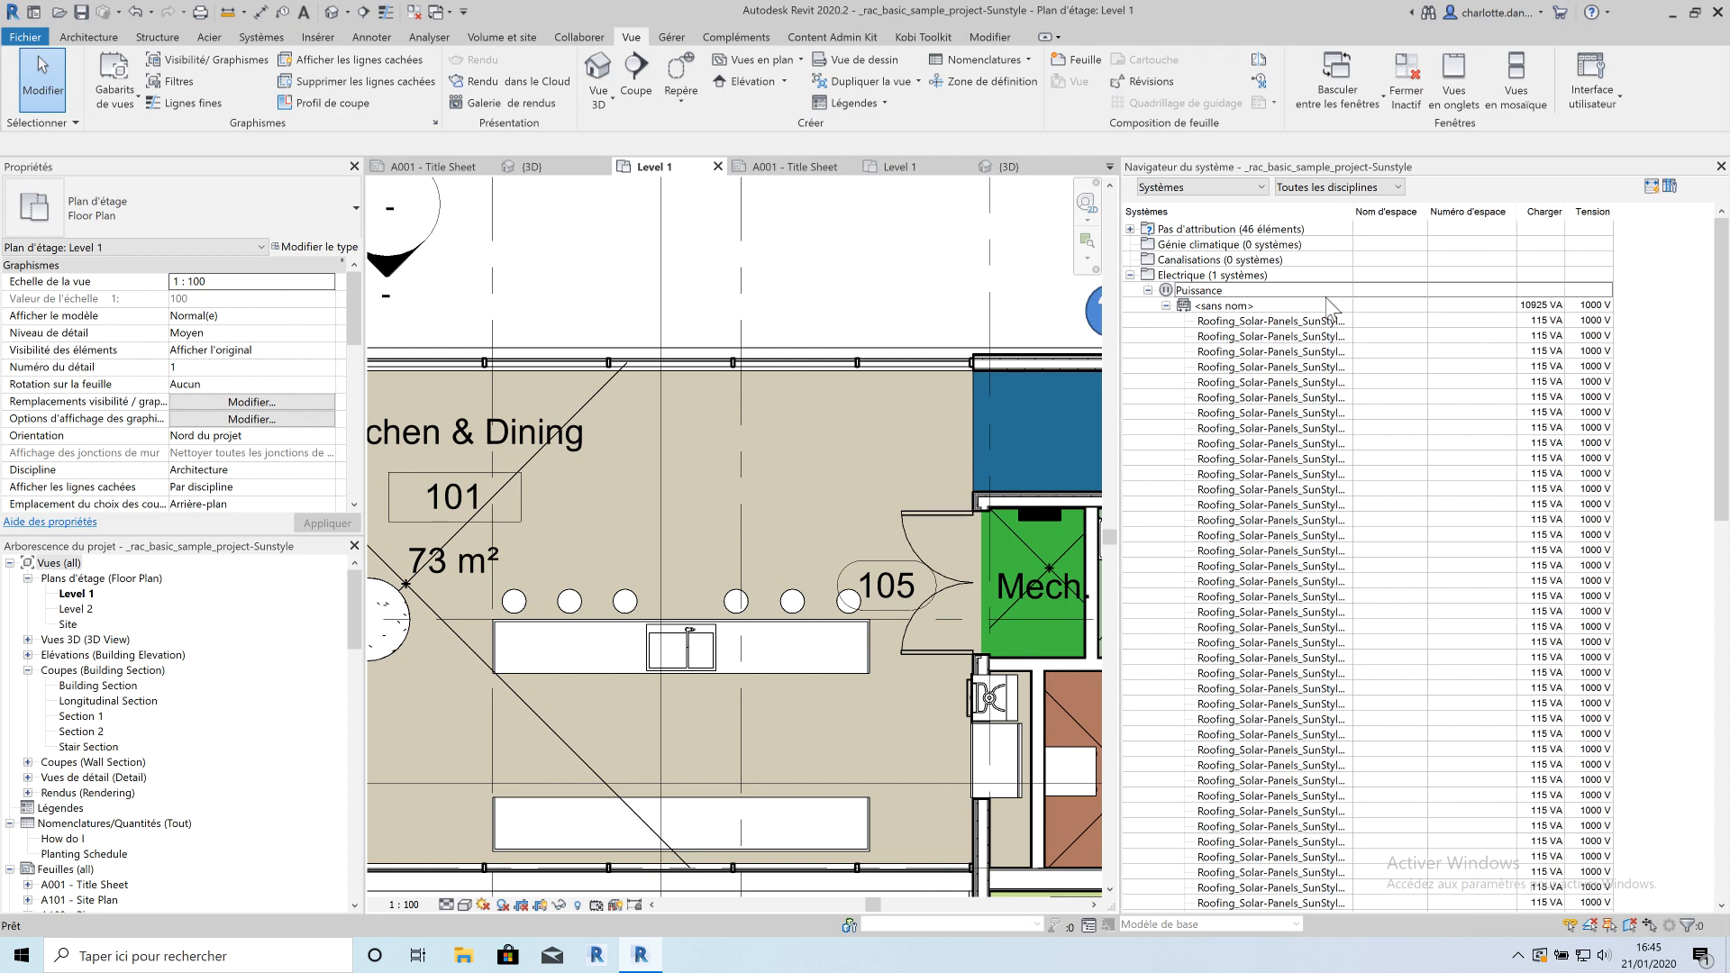
click(1325, 336)
click(1545, 306)
drag(1565, 214, 1616, 212)
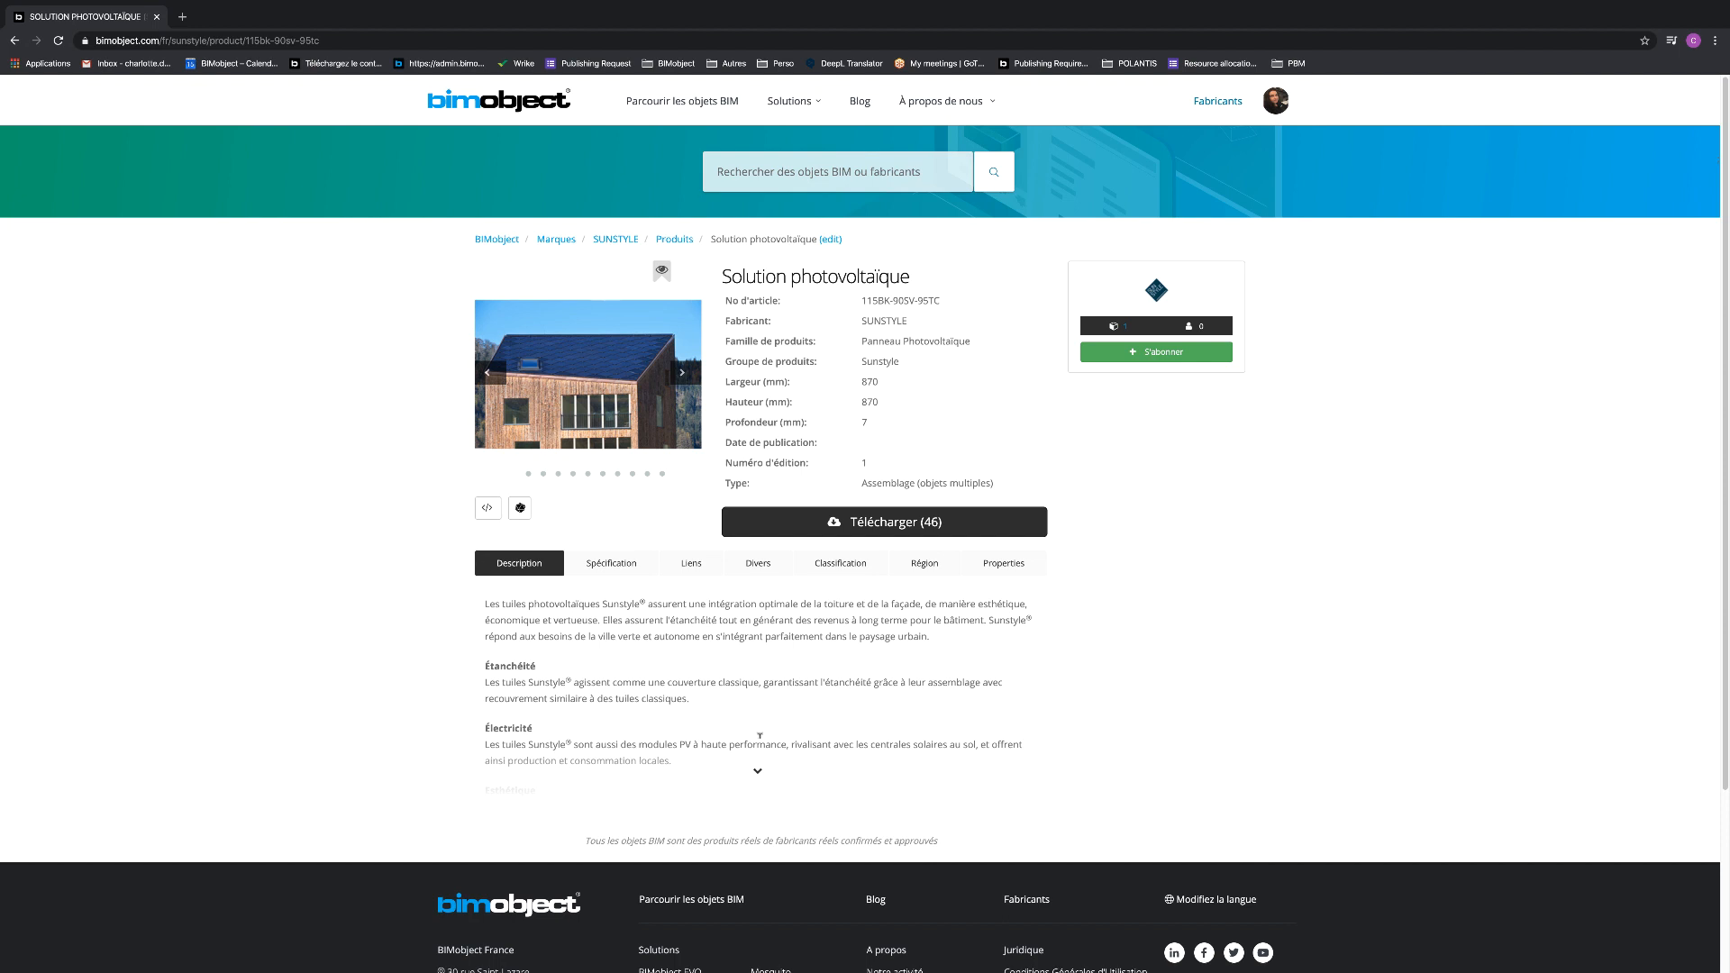
On the BIMobject page of Sunstyle's Solution photovoltaïque, expand the full description and show the product specification
click(768, 778)
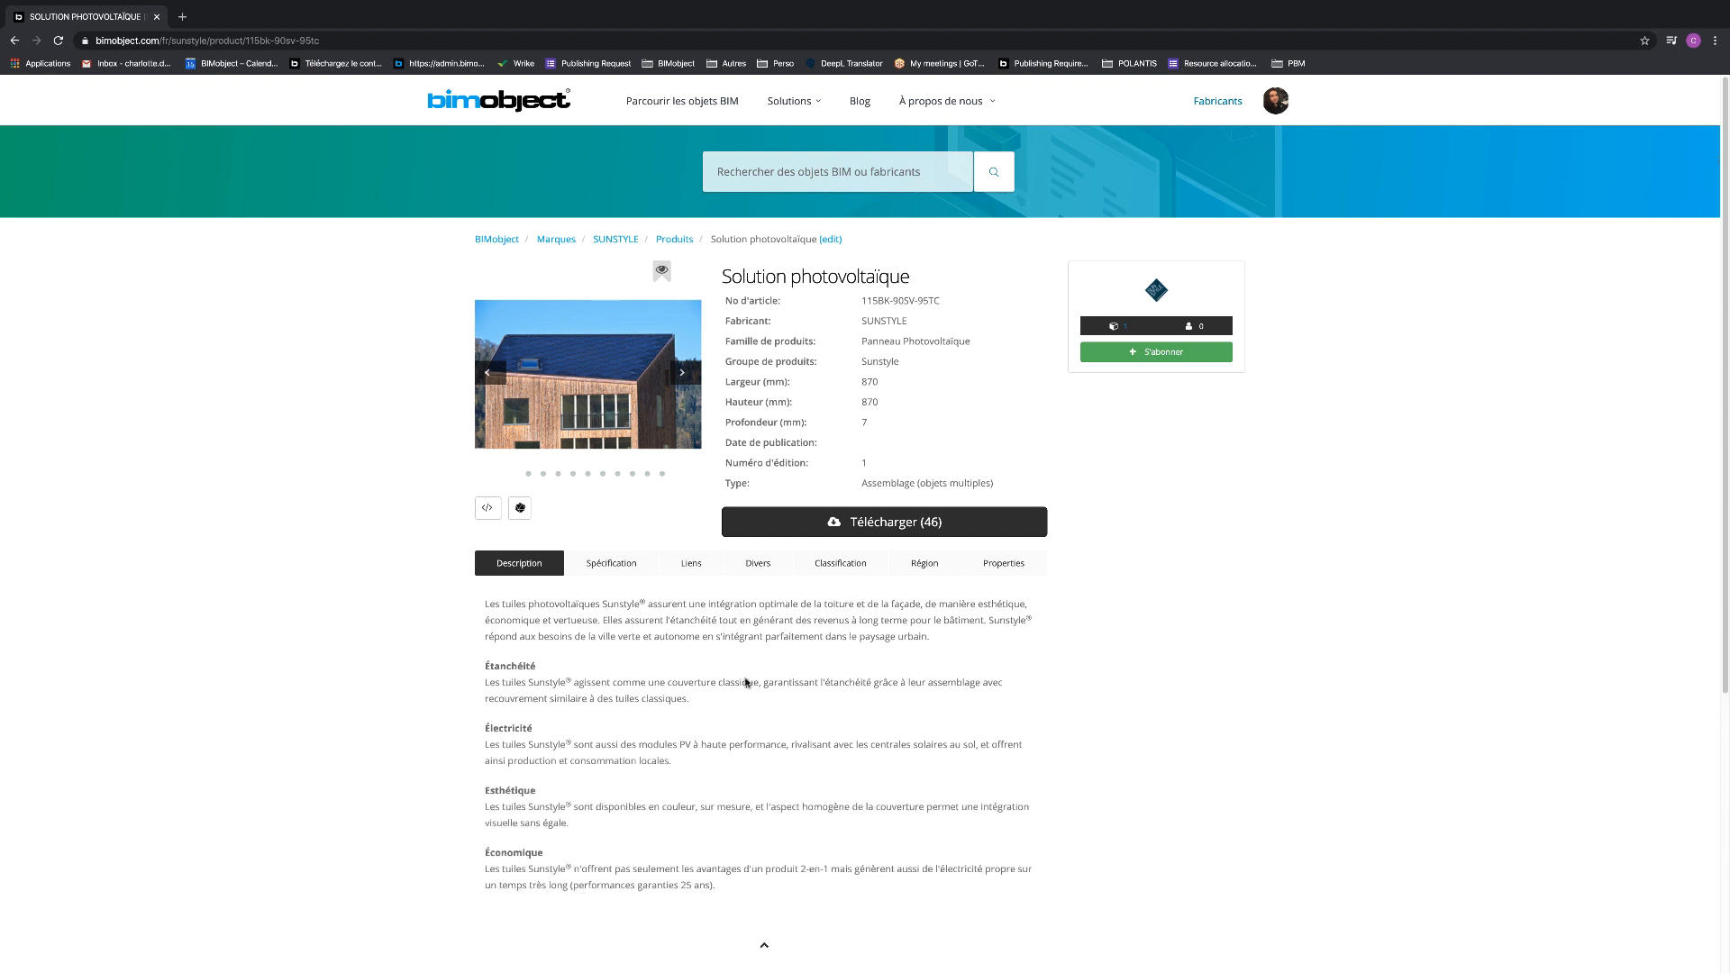
click(620, 569)
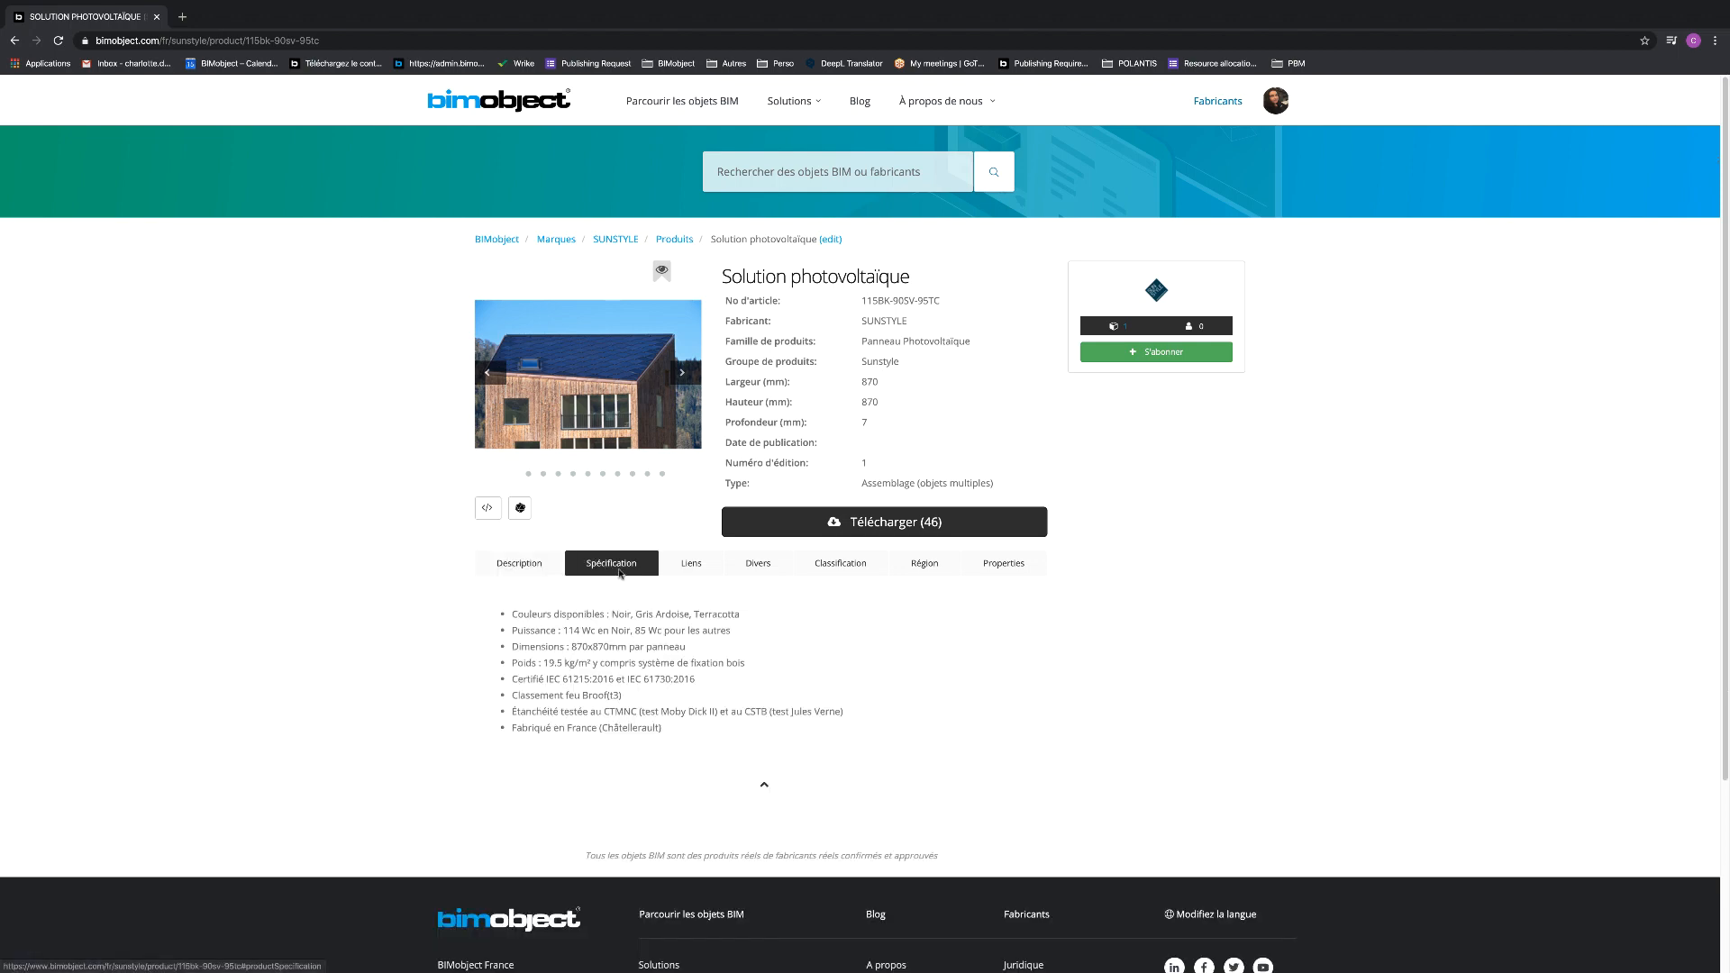